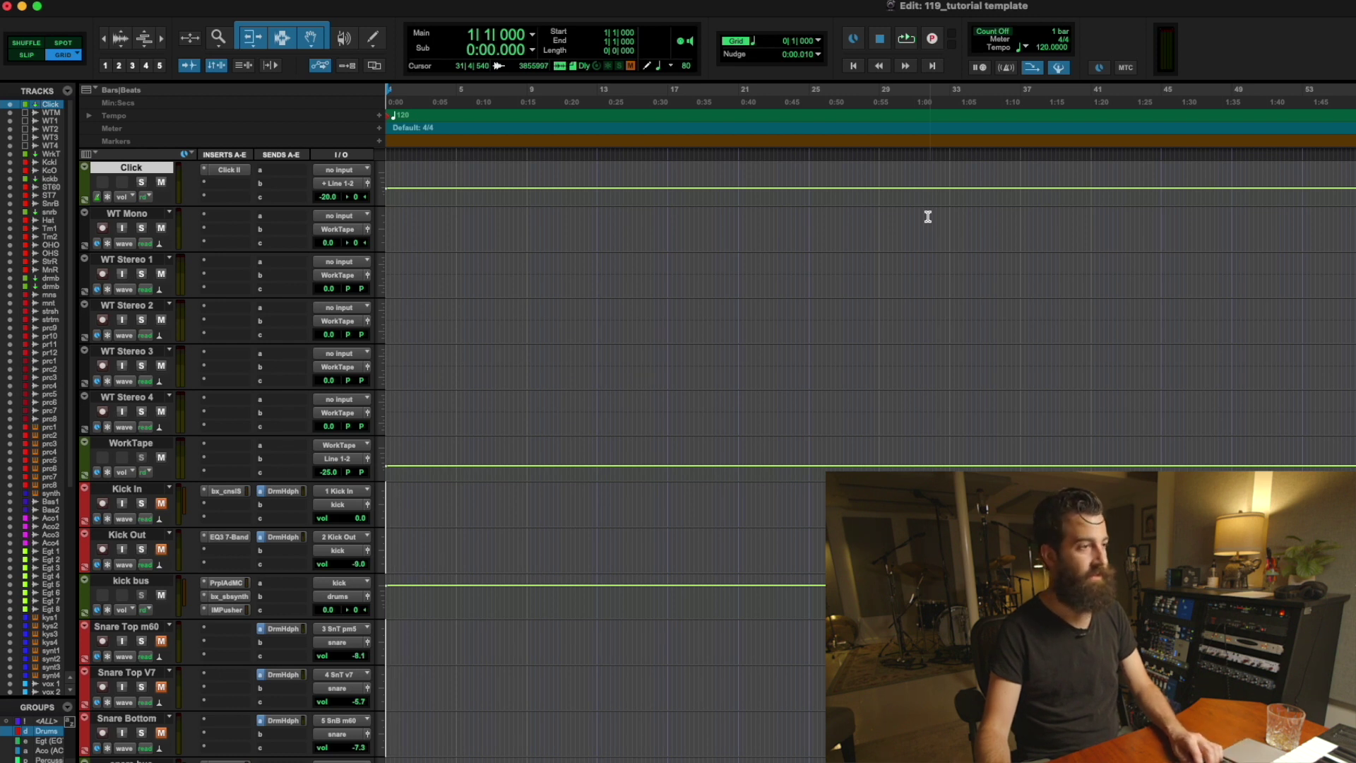
Select the Click track and check its available output assignments, including the Drum Headphones output, without changing the routing
left_click(132, 170)
left_click(132, 169)
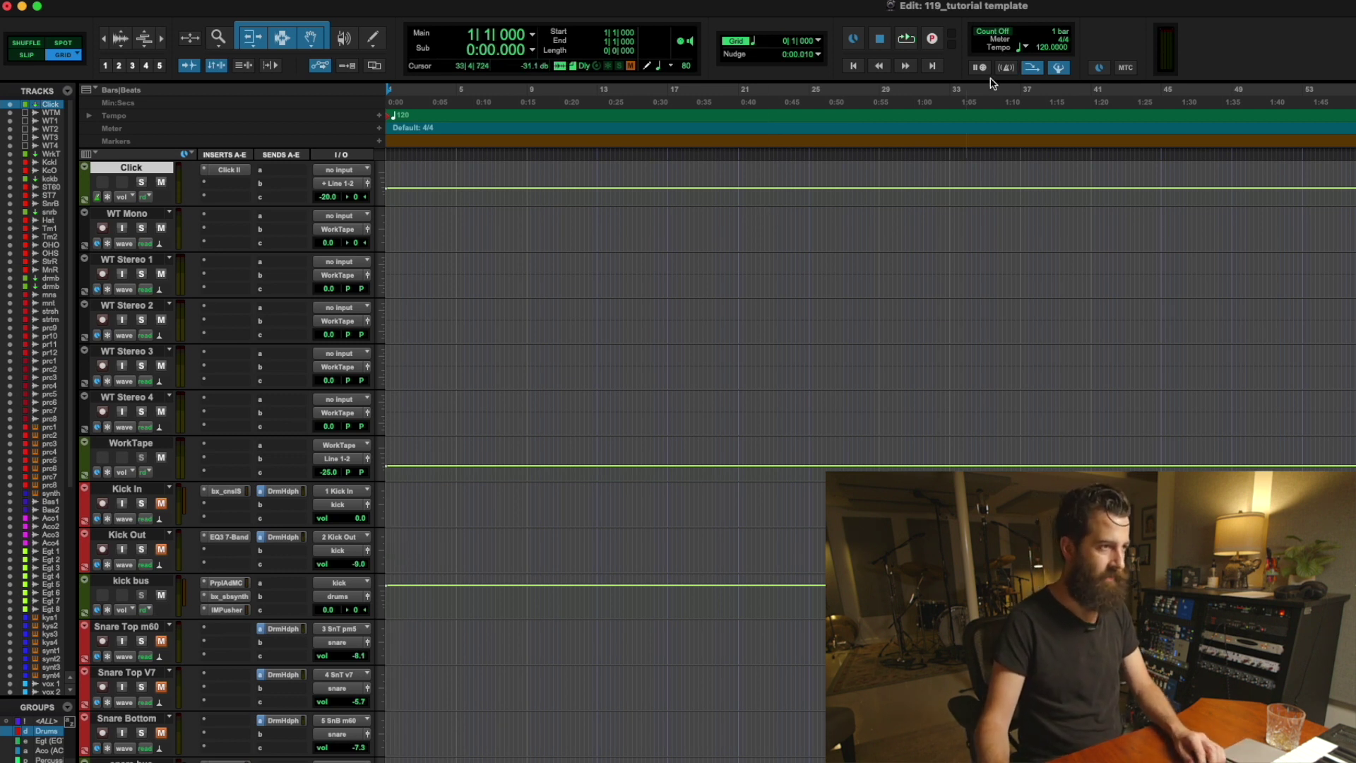
left_click(353, 186)
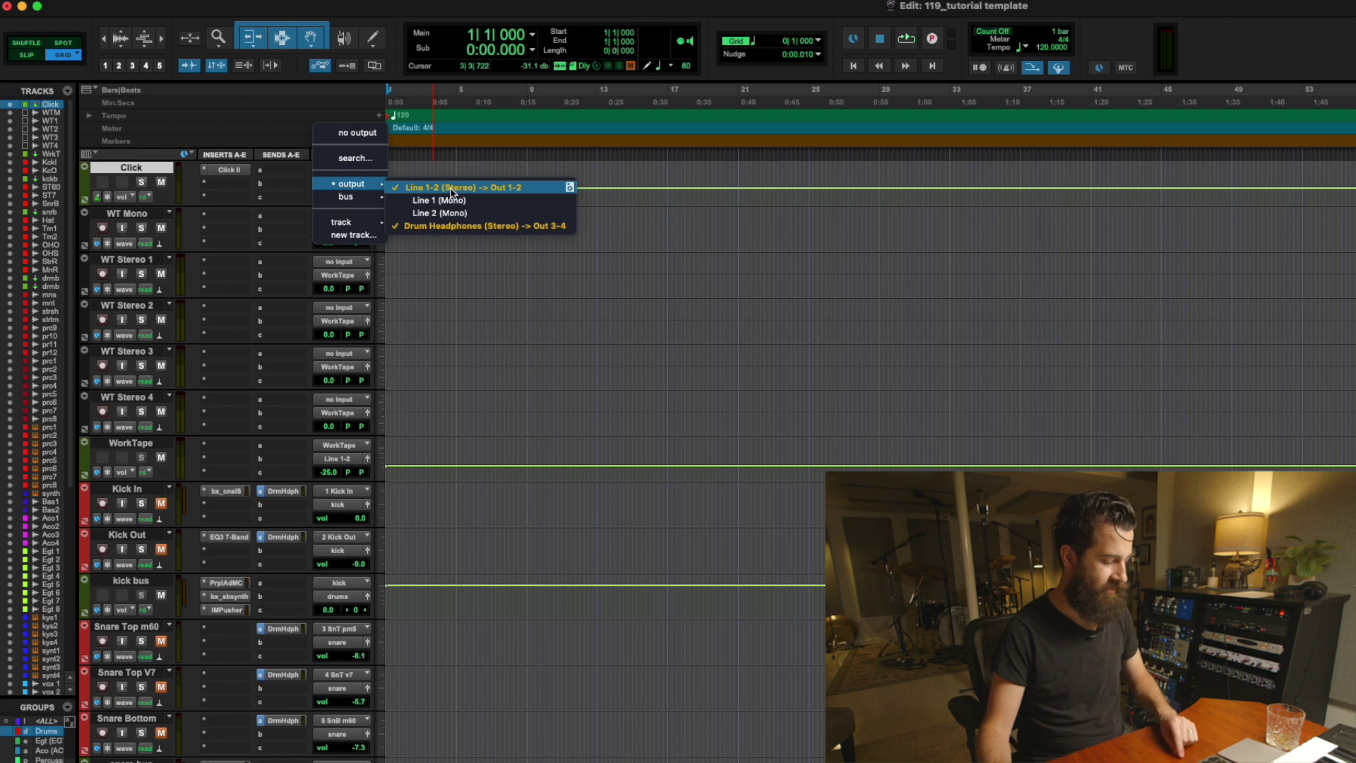
left_click(474, 251)
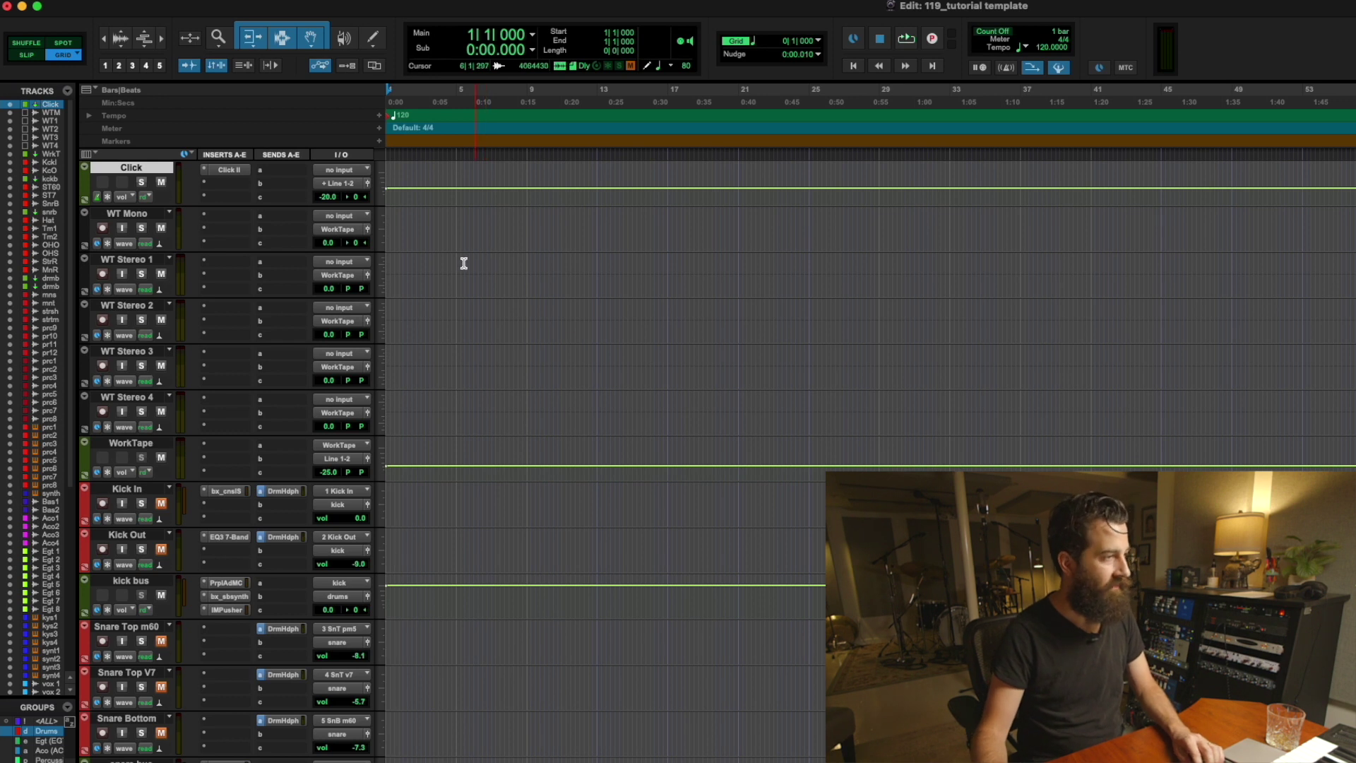
Review the WT Mono and WorkTape tracks, and check WorkTape's output options without changing the assignment
left_click(127, 214)
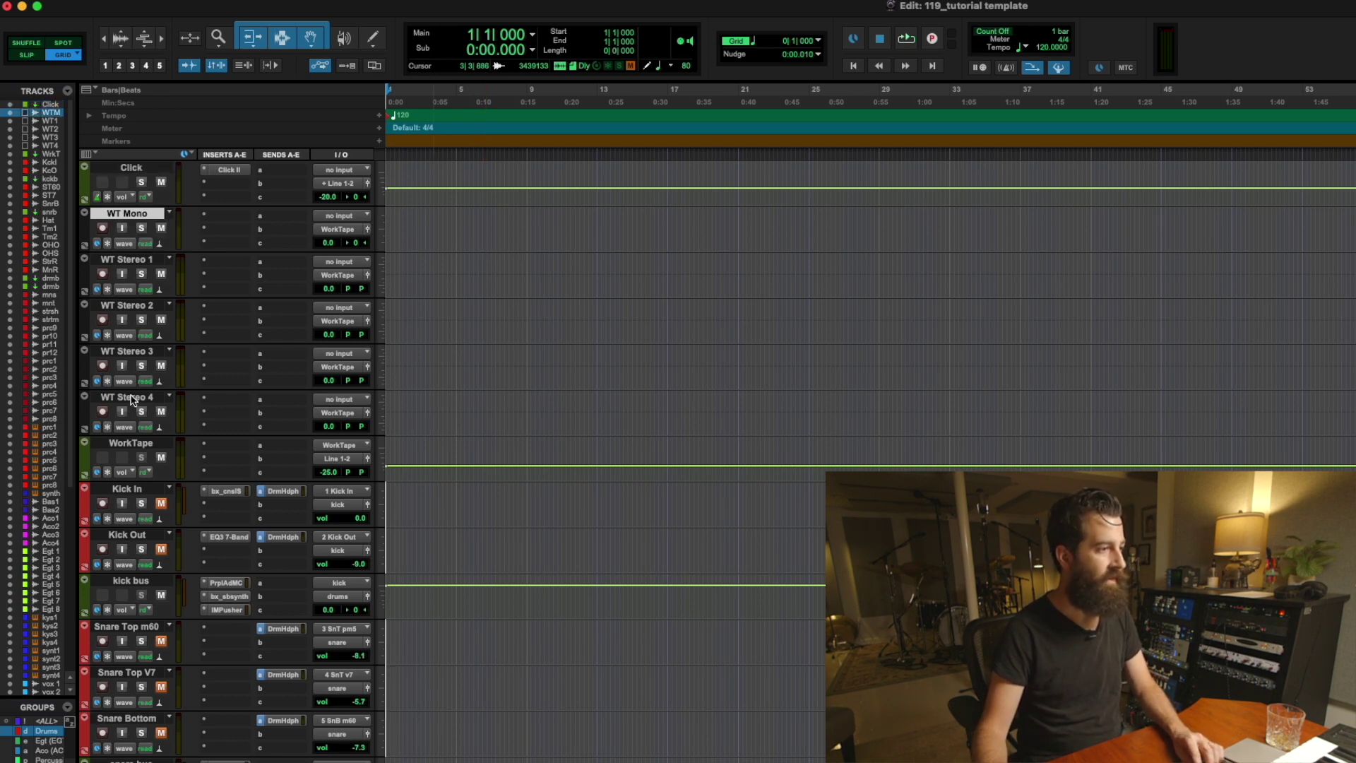
left_click(151, 446)
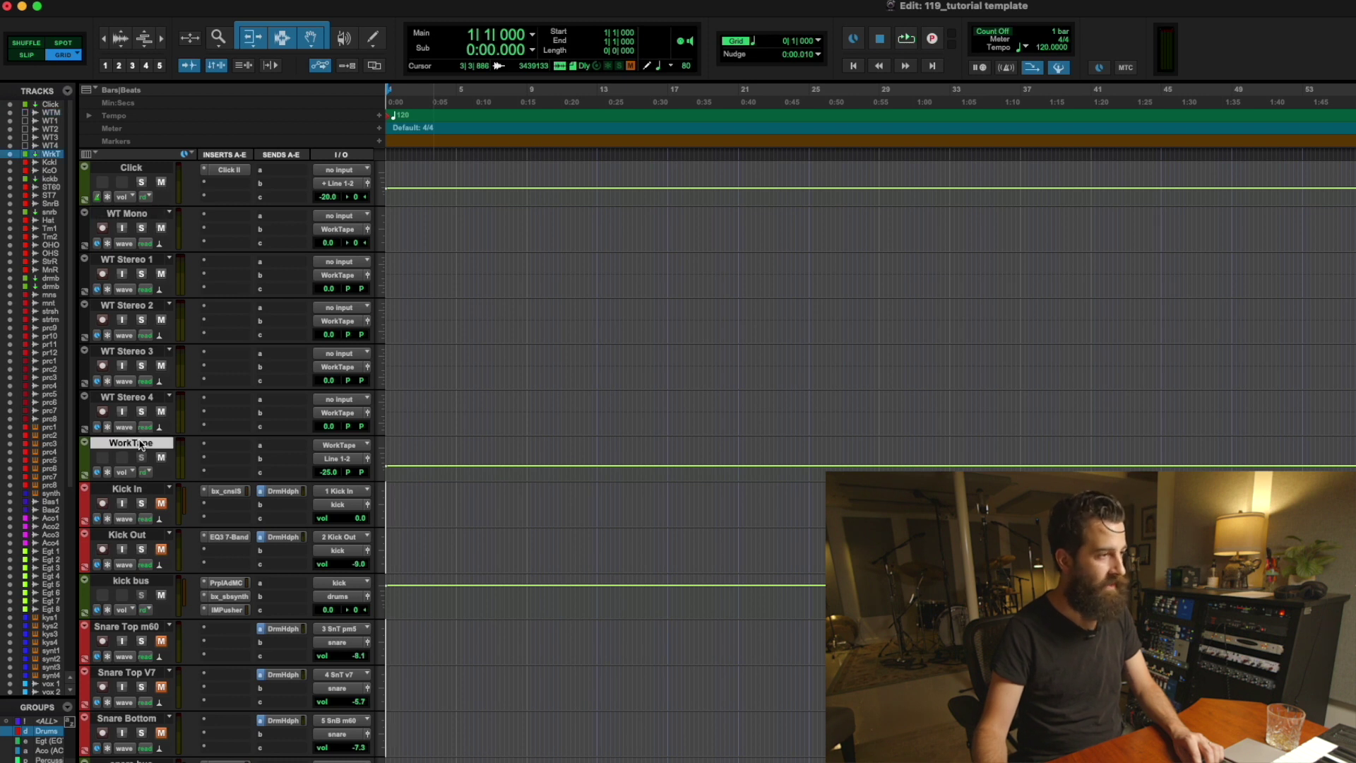
left_click(345, 460)
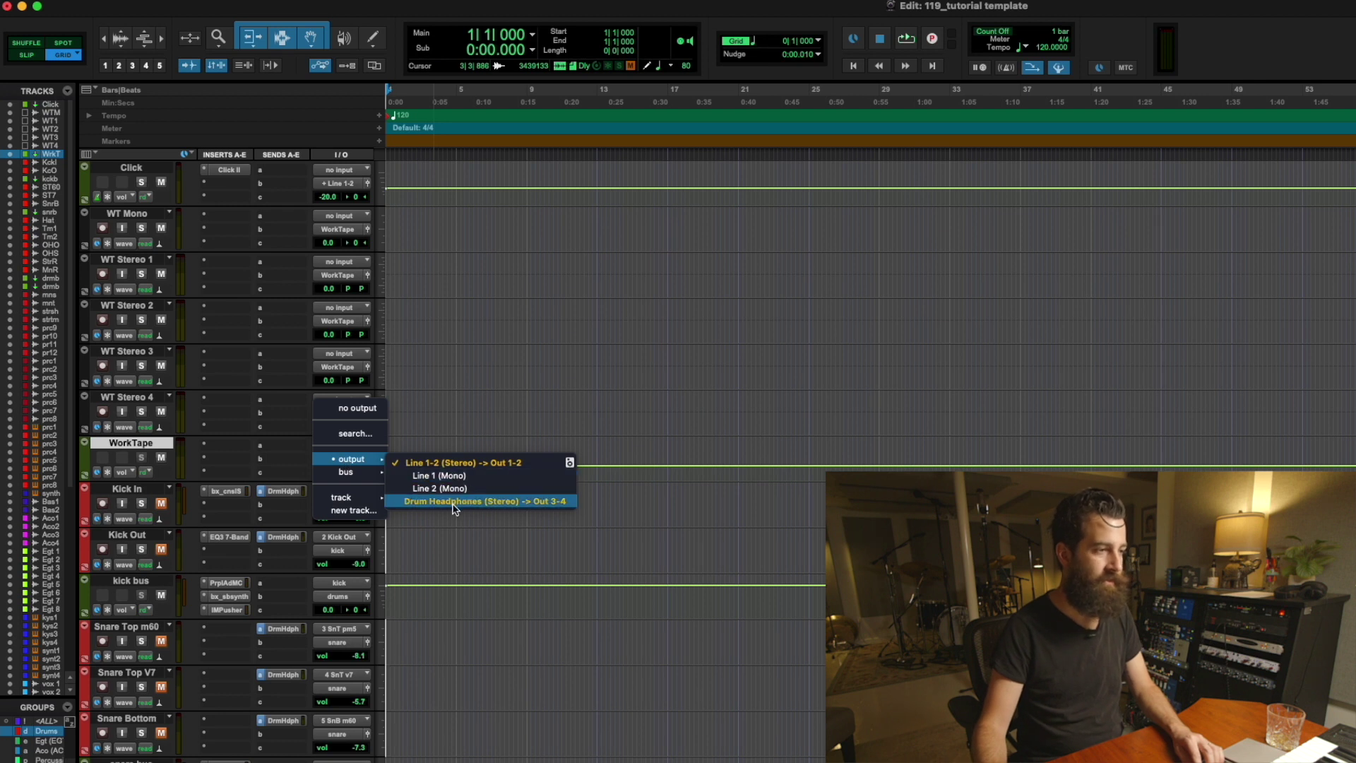
left_click(500, 409)
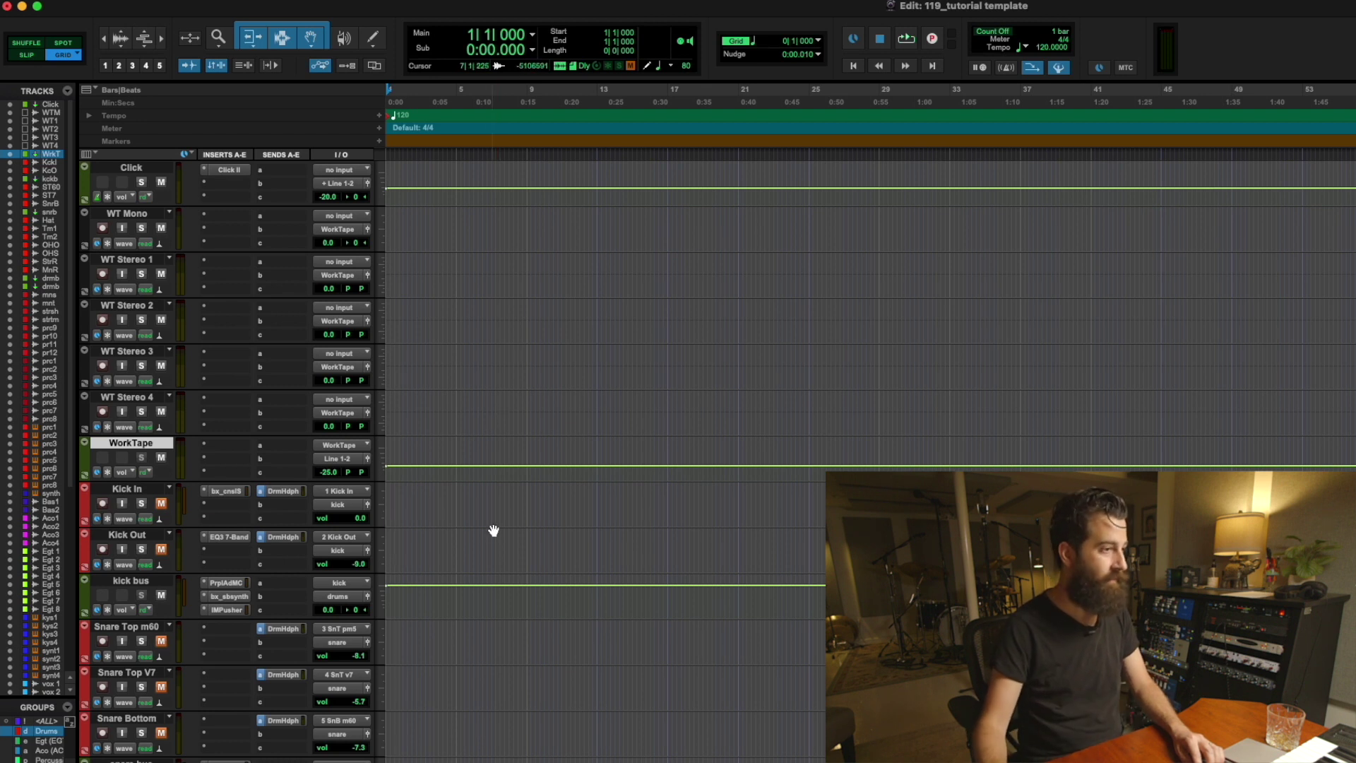
Inspect the Drum Headphones sends on the Kick In and Kick Out tracks, finishing with Kick Out selected
scroll(494, 532, "down", 4)
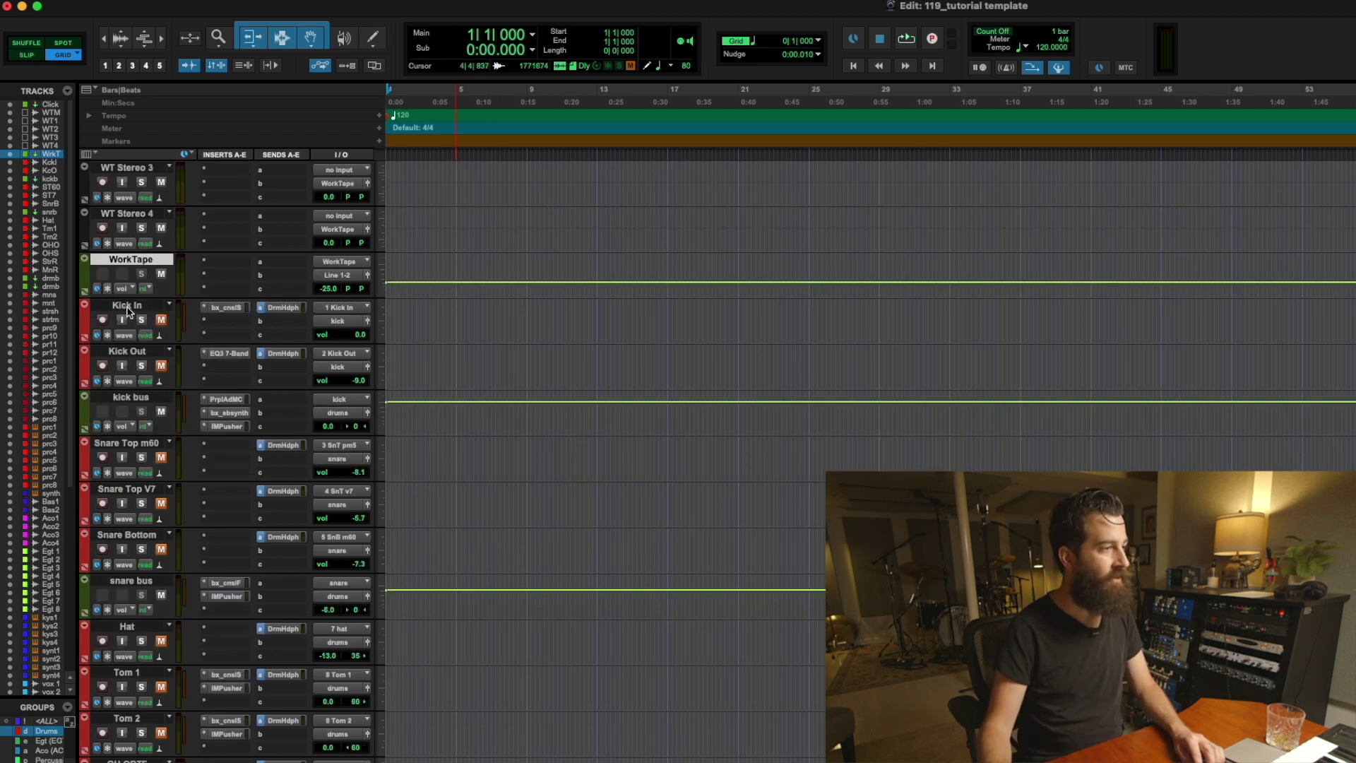
left_click(130, 307)
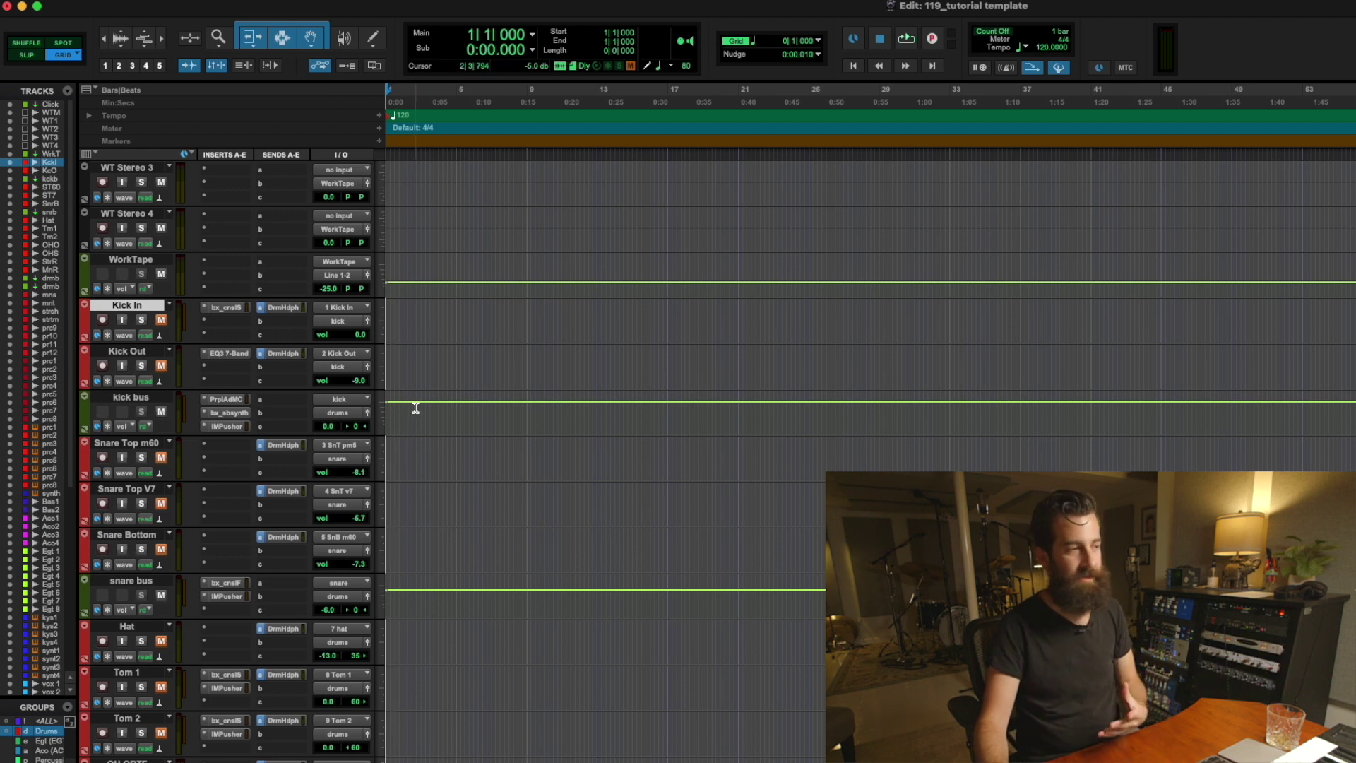
left_click(283, 307)
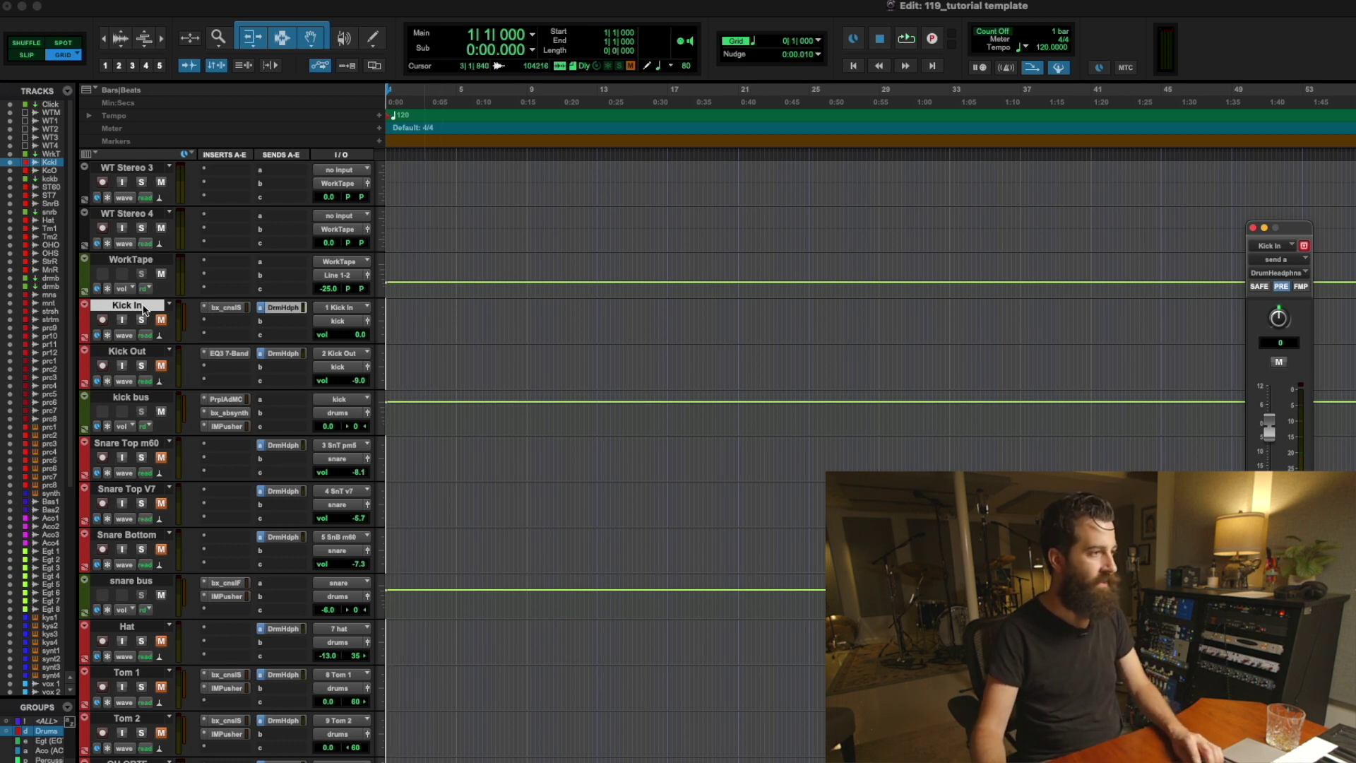
key("super+w")
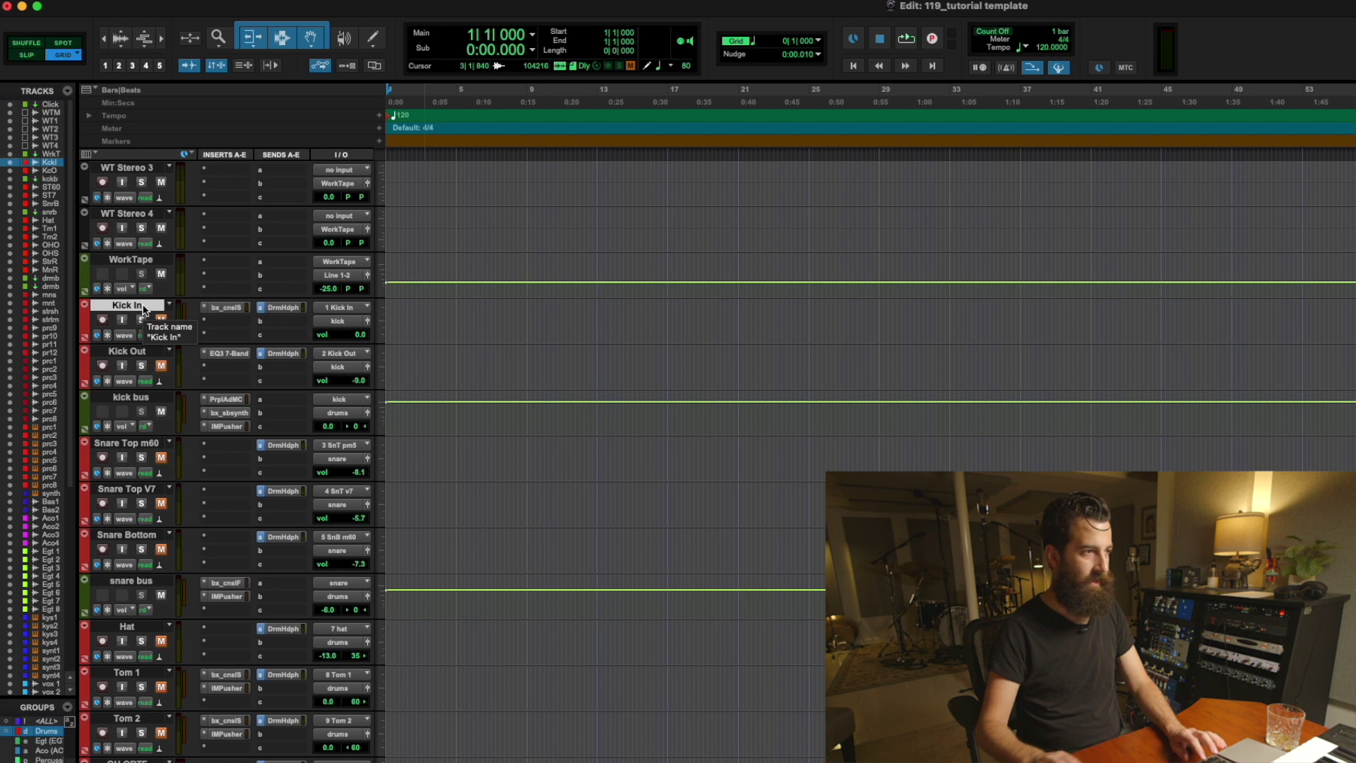
left_click(293, 315)
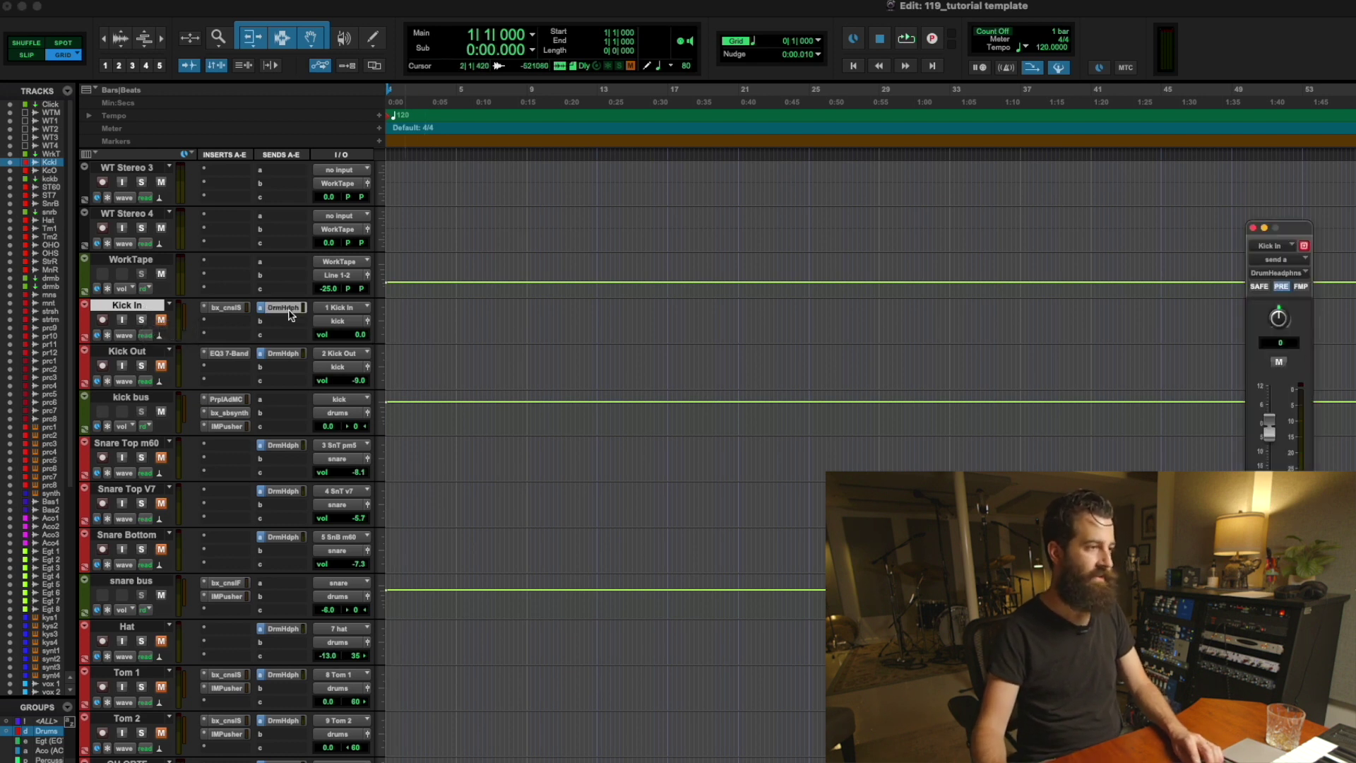
left_click(290, 354)
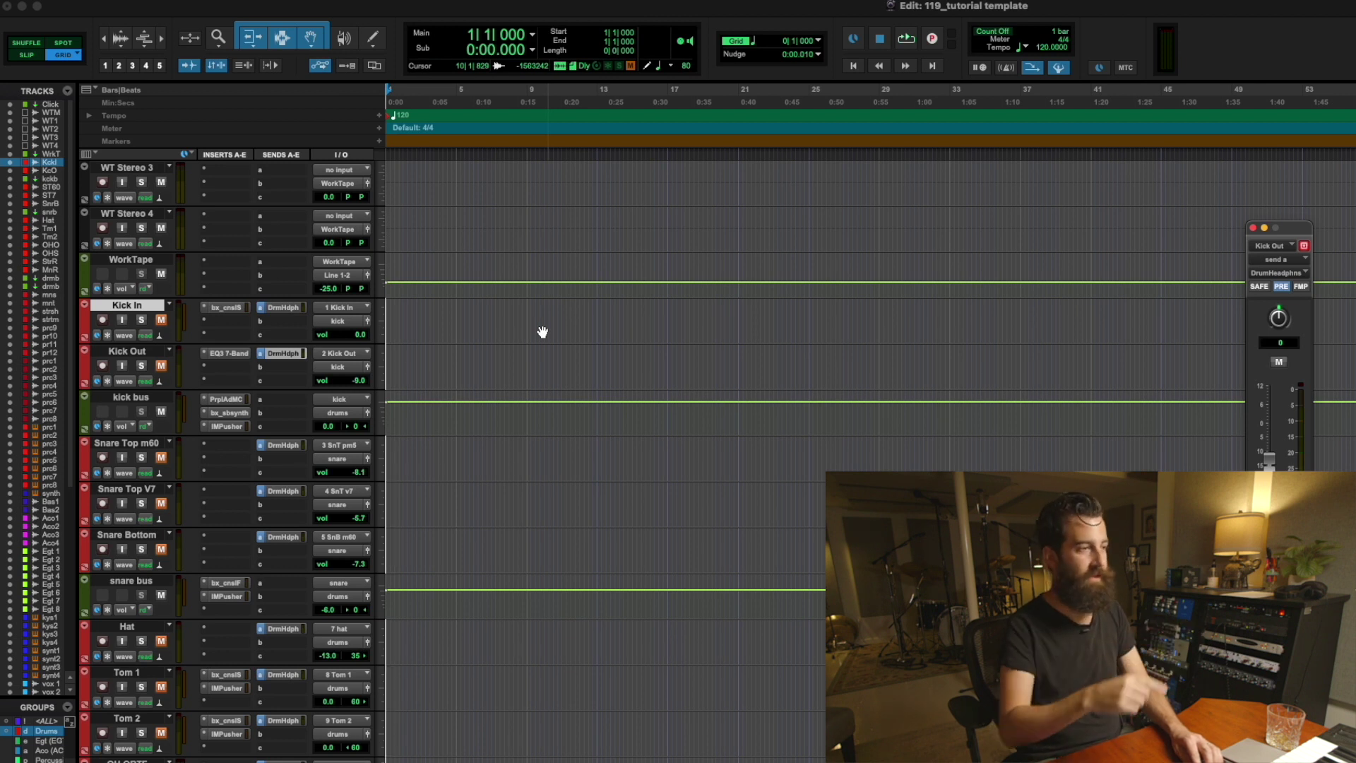
left_click(128, 352)
Review the Snare Top m60, Snare Top V7 and Snare Bottom tracks and inspect the Drum Headphones send on each
scroll(127, 355, "down", 3)
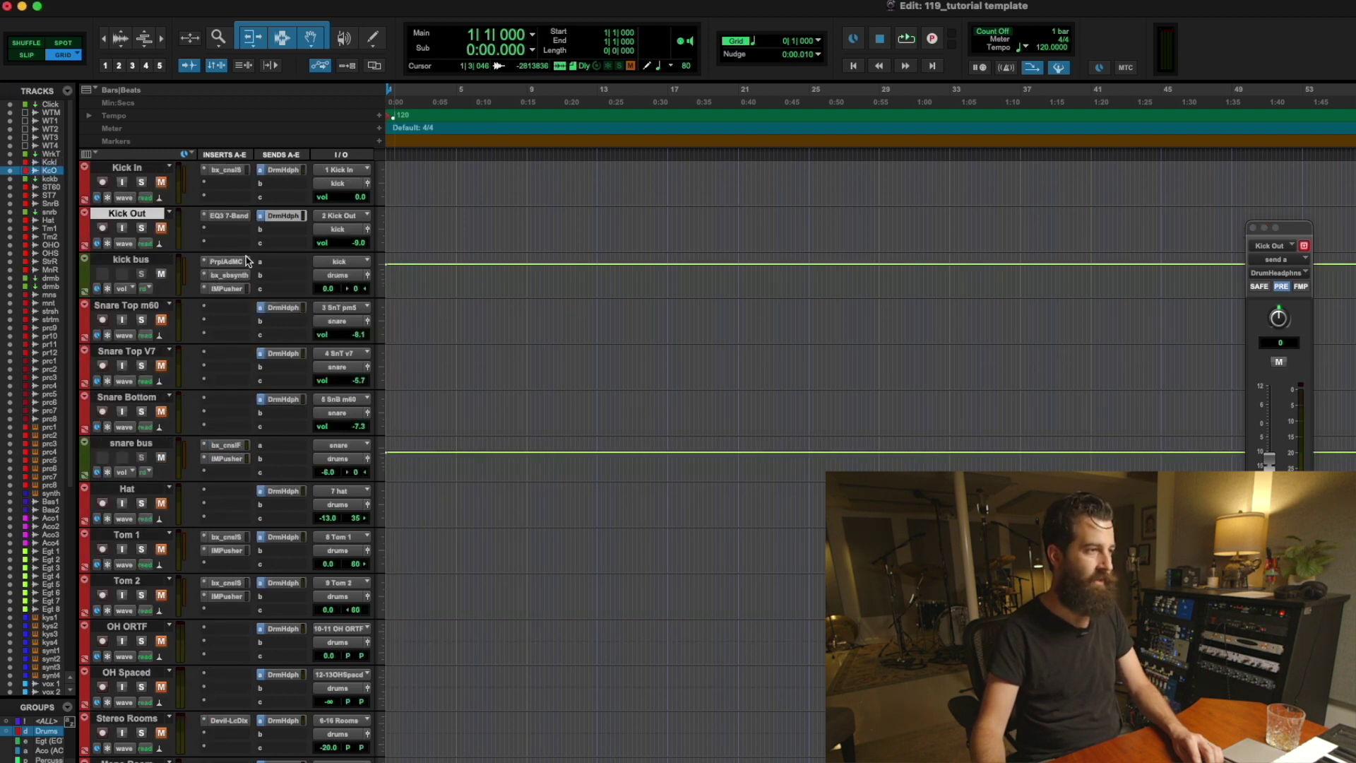
left_click(149, 308)
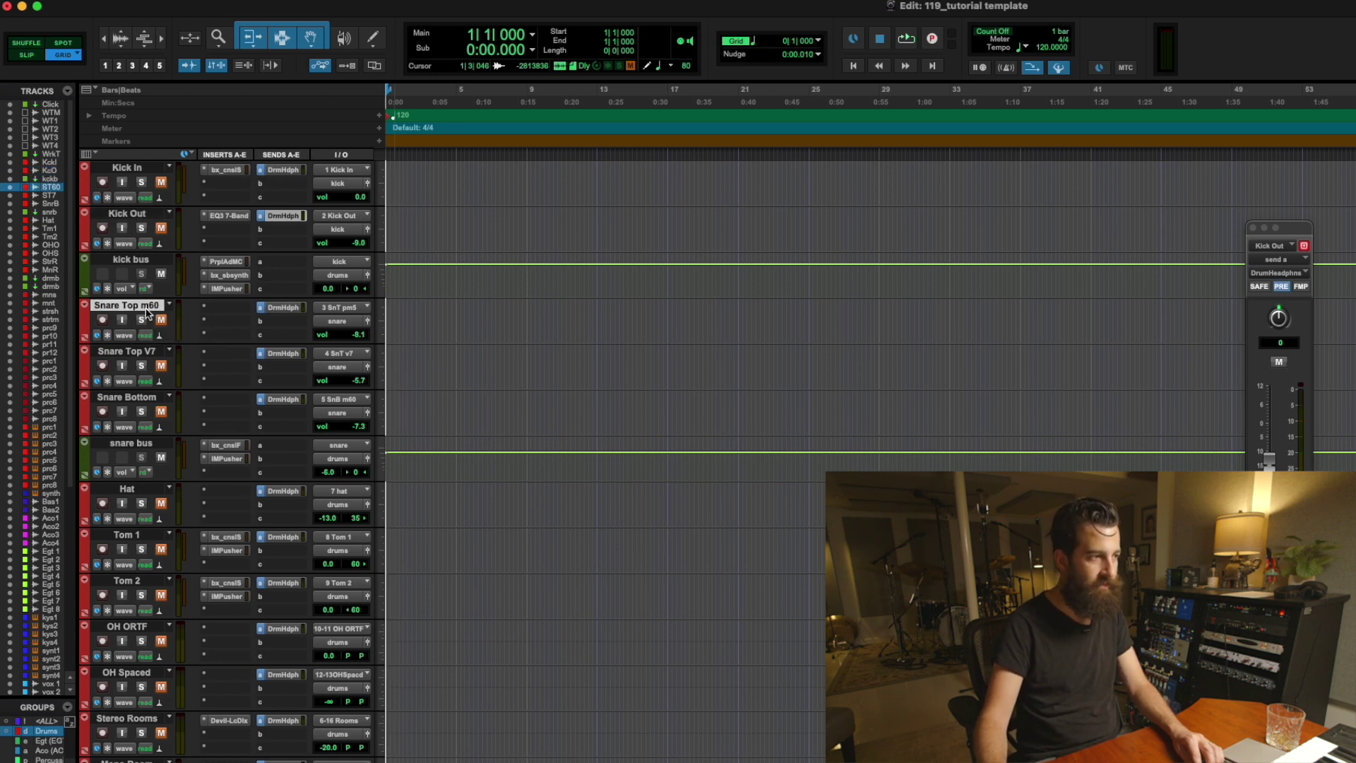
left_click(143, 353)
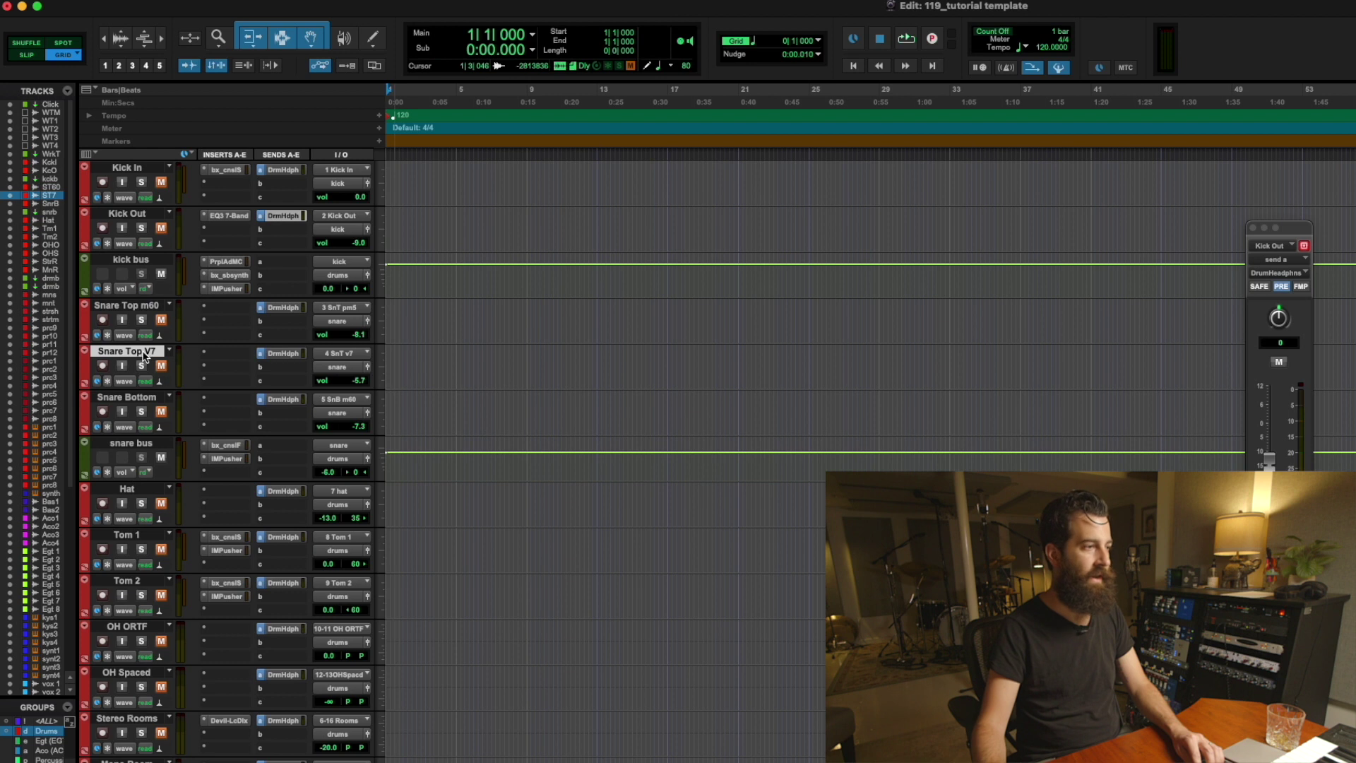
left_click(140, 400)
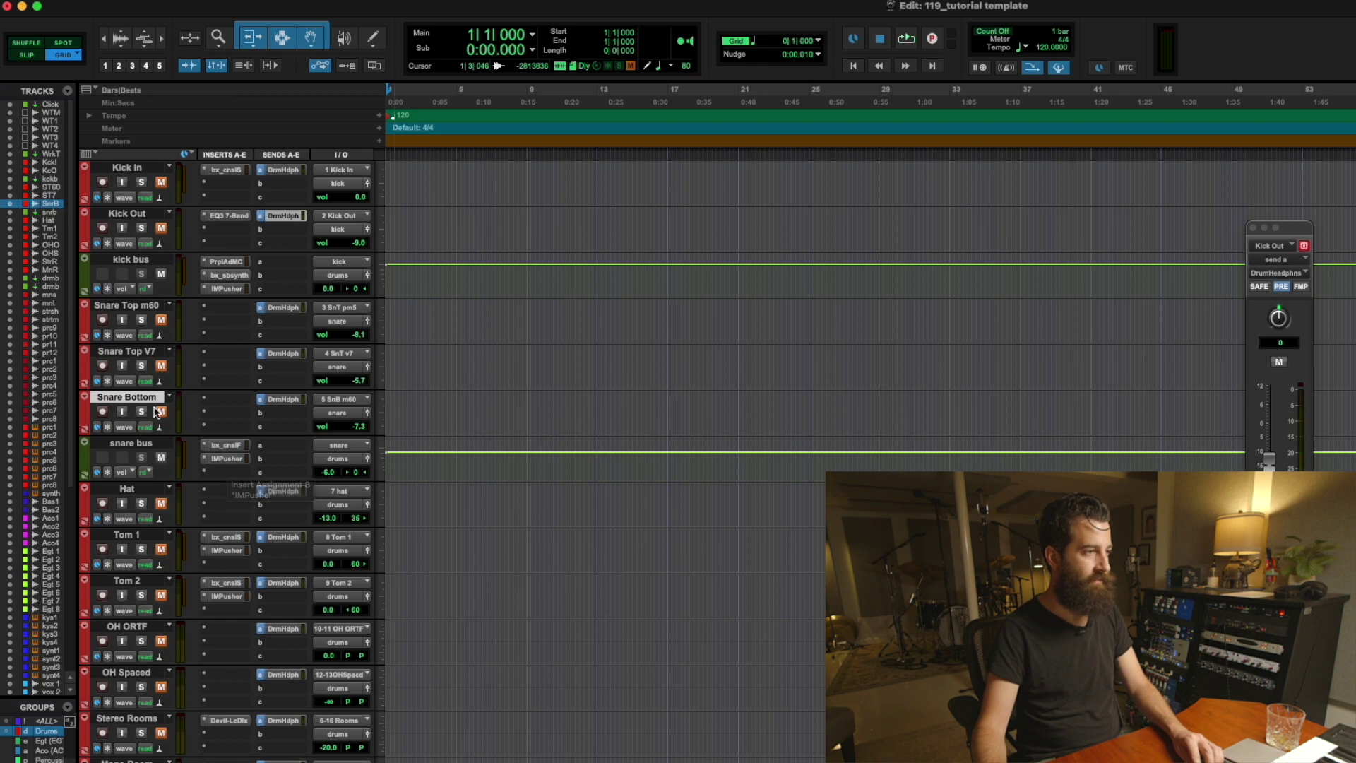
left_click(291, 311)
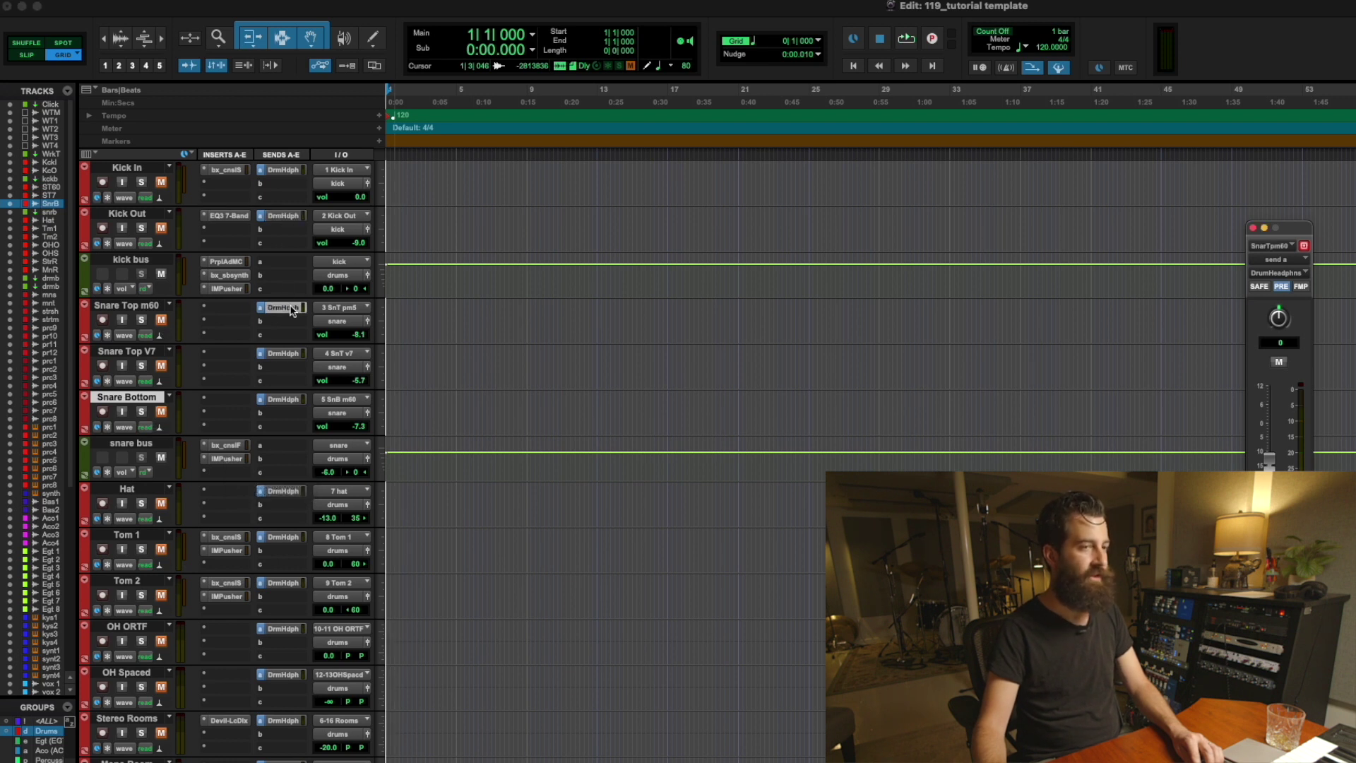
left_click(288, 357)
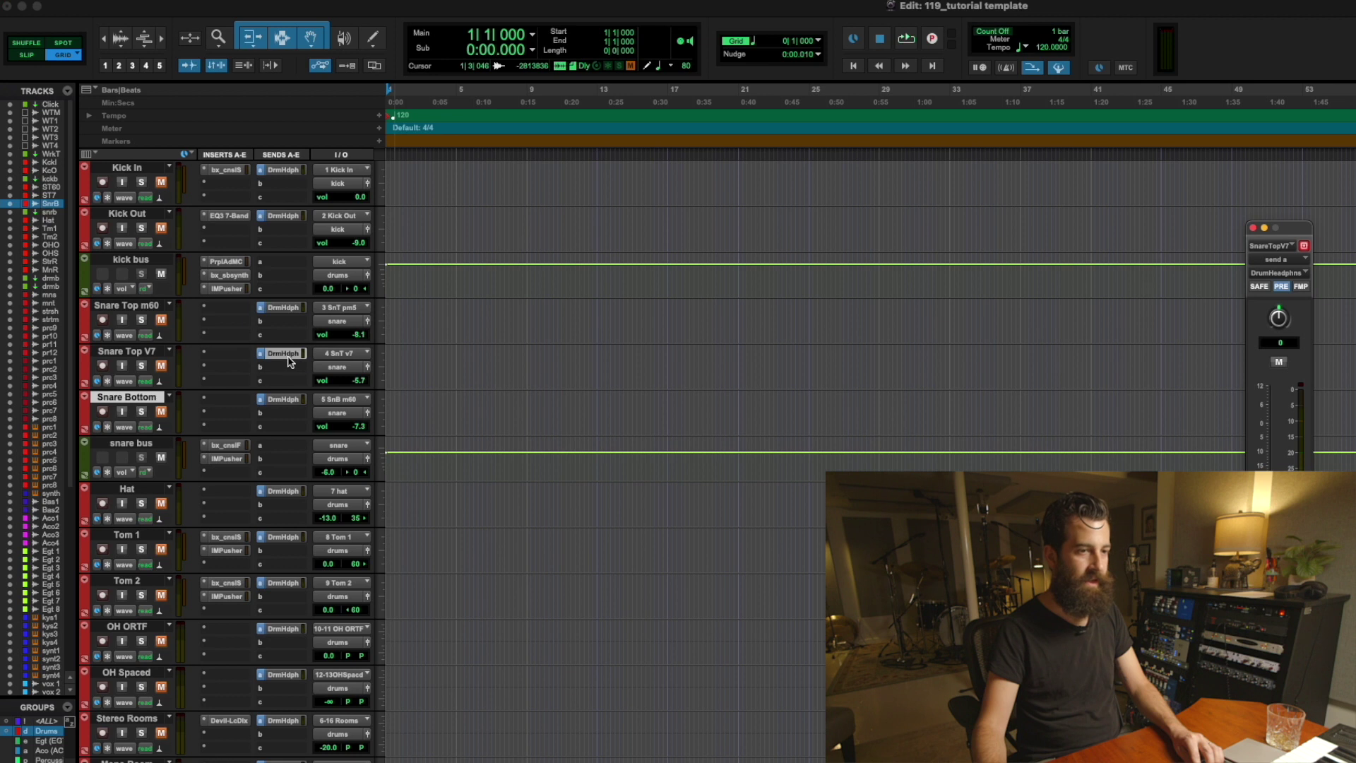
left_click(285, 402)
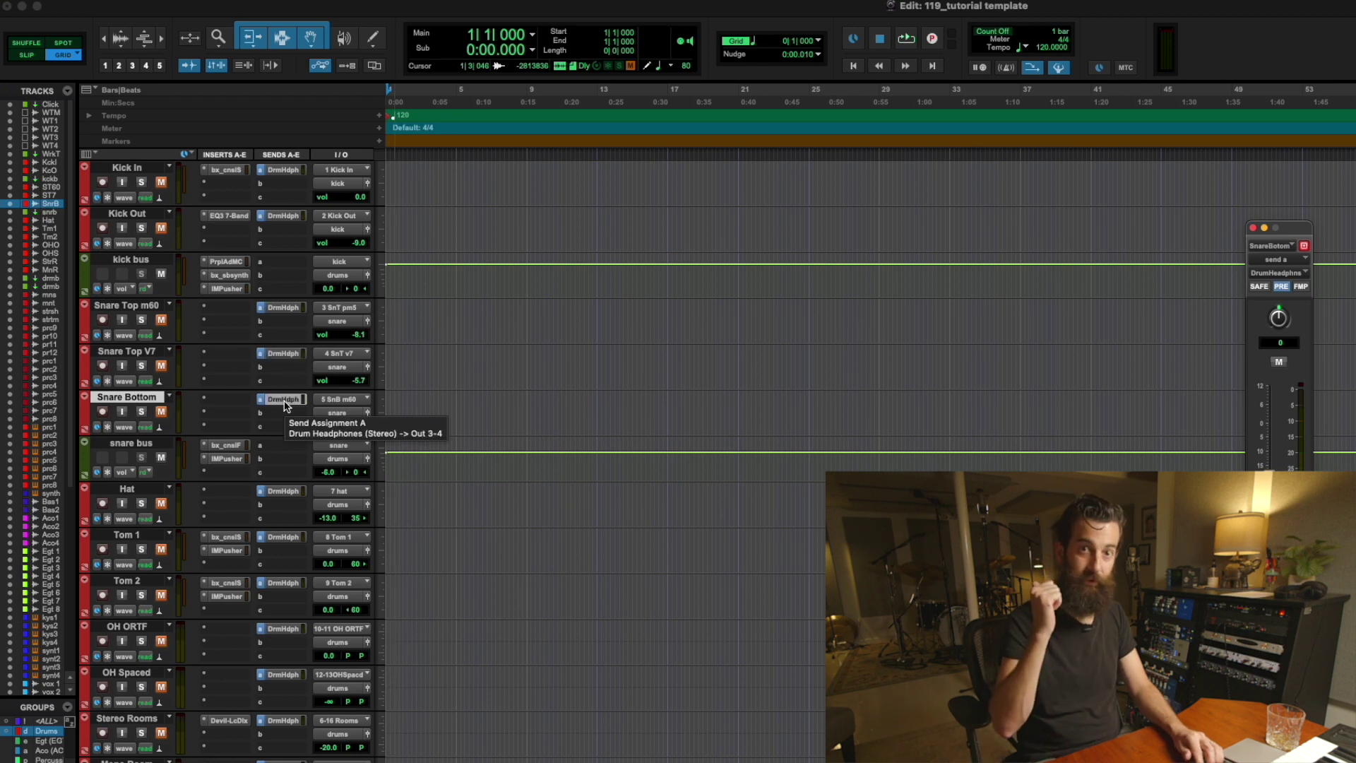
Look through the remaining drum tracks from Hat to drum bus parallel, and compare their bus routing with the kick and snare tracks
scroll(285, 404, "down", 2)
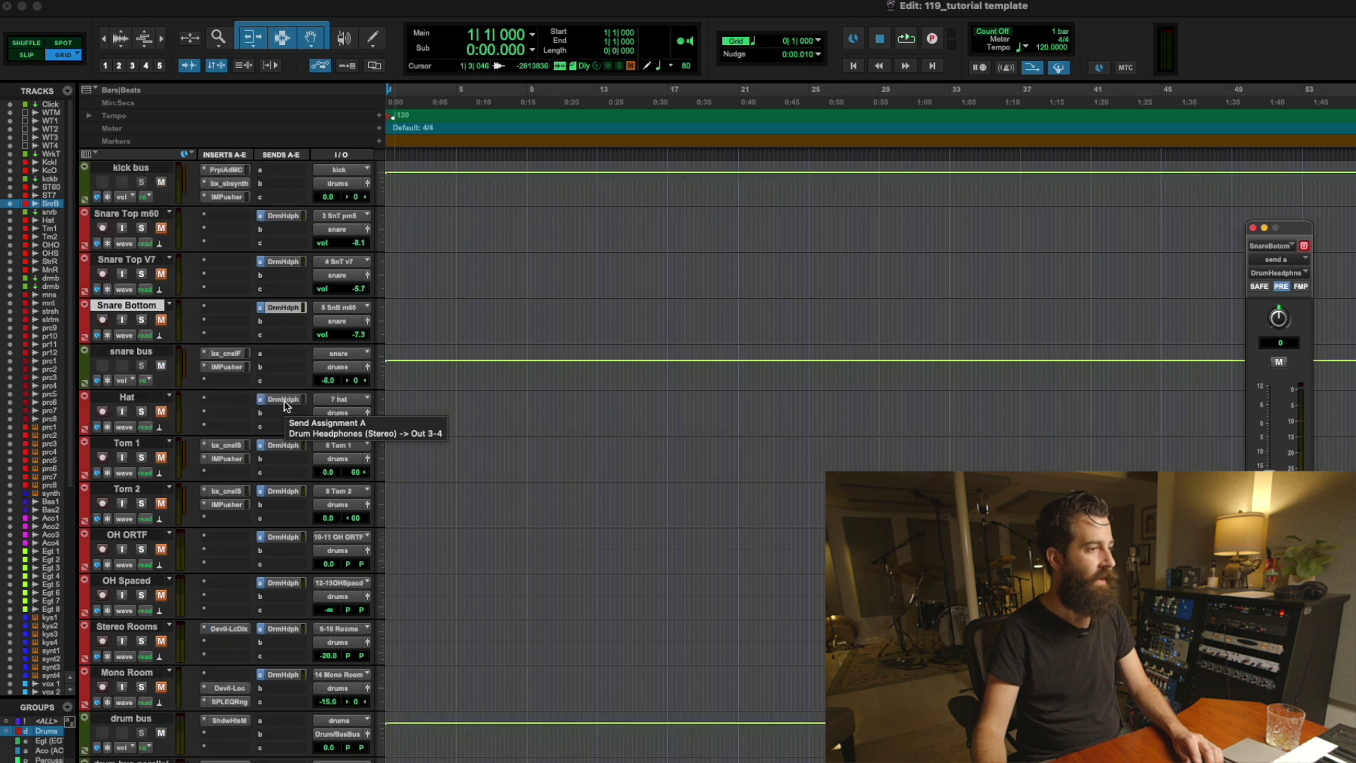
scroll(285, 404, "down", 2)
left_click(136, 305)
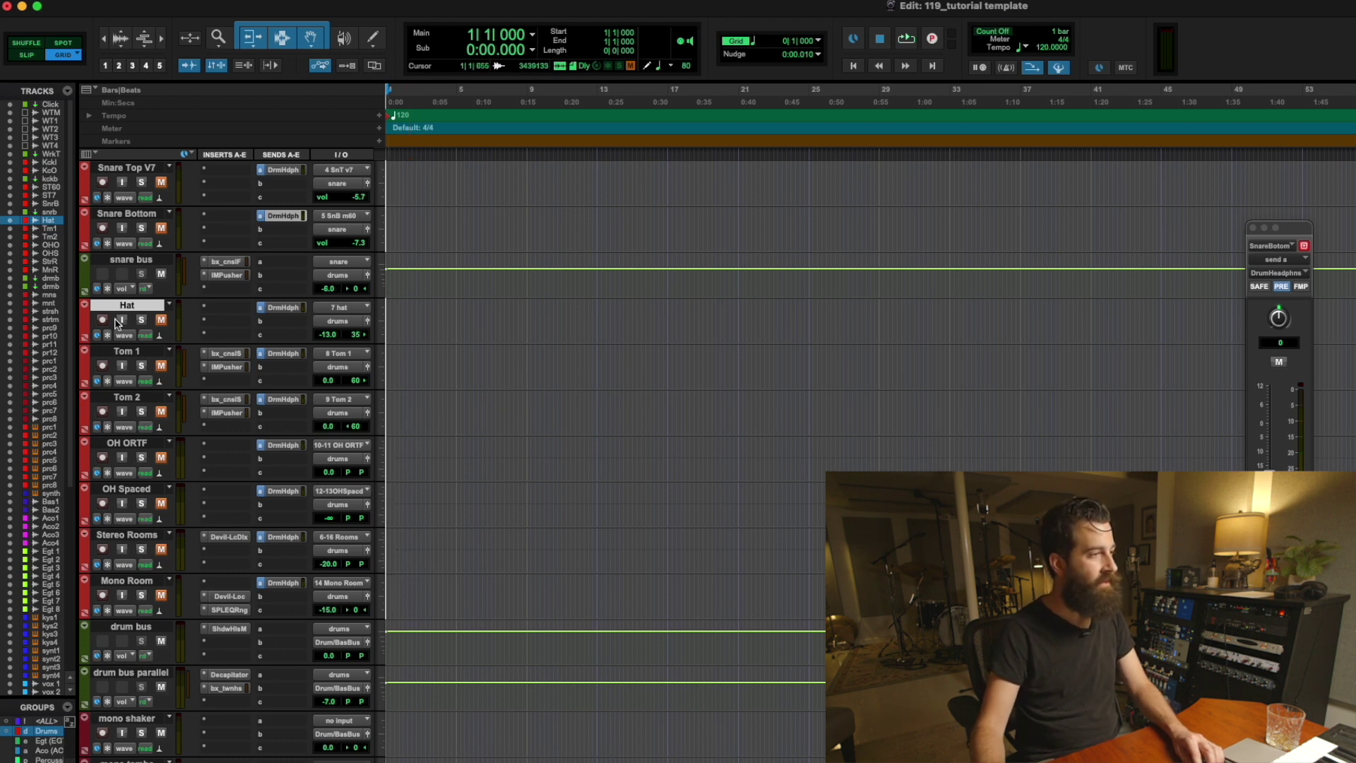
left_click(143, 626)
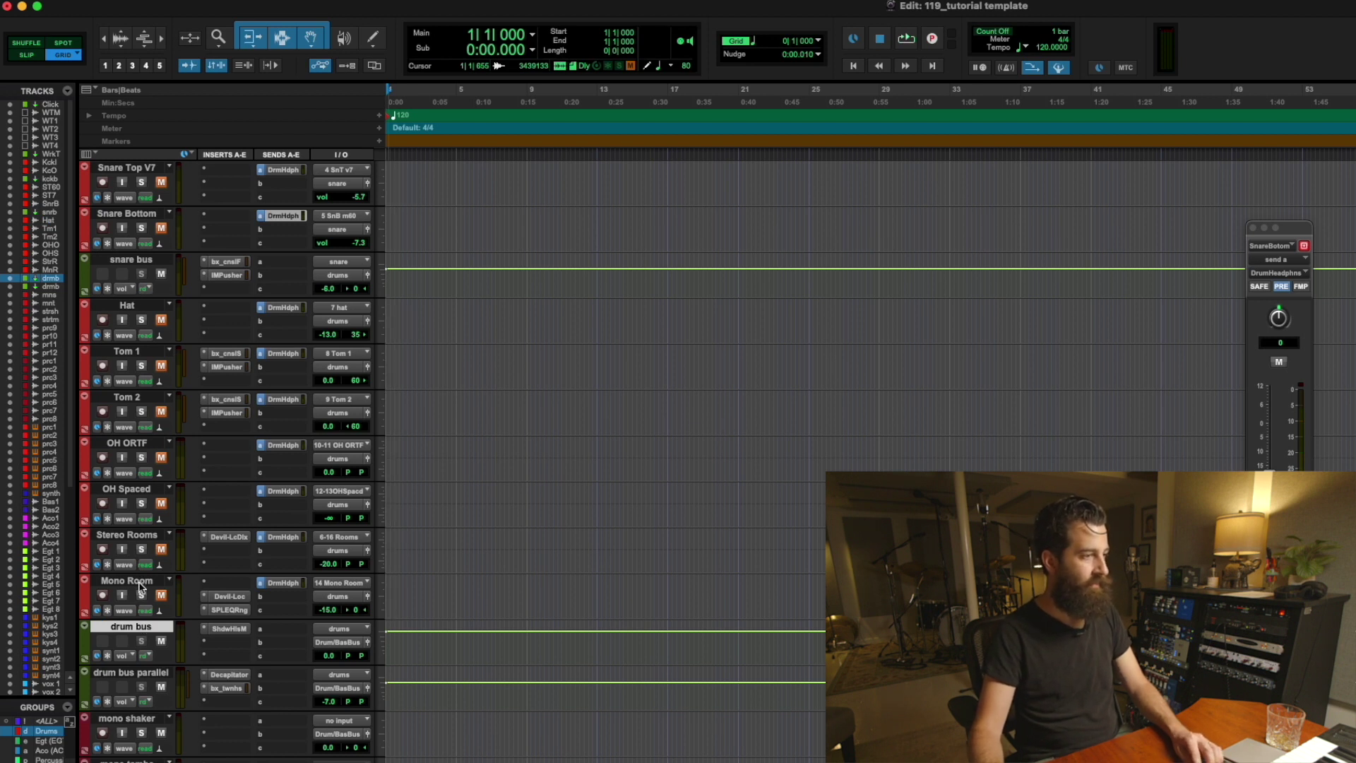
scroll(143, 622, "up", 4)
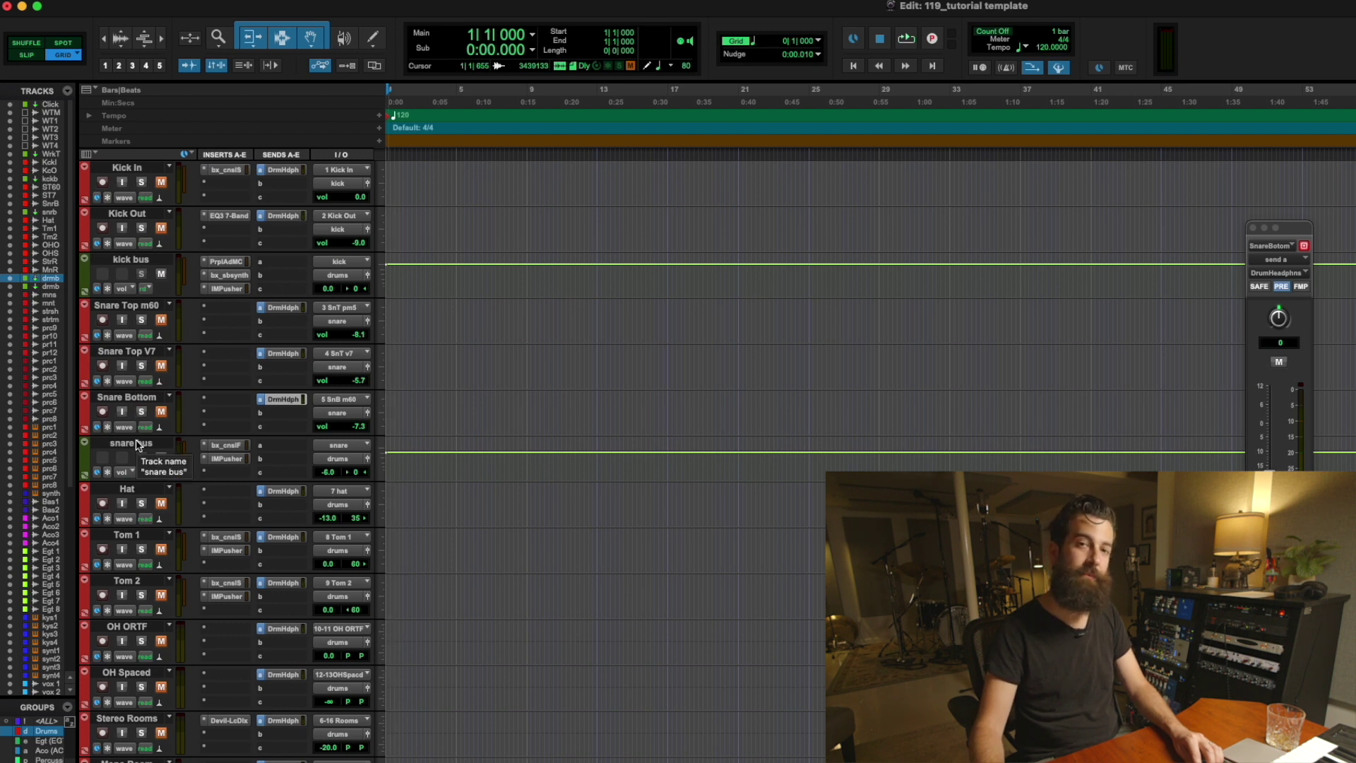
scroll(136, 444, "up", 4)
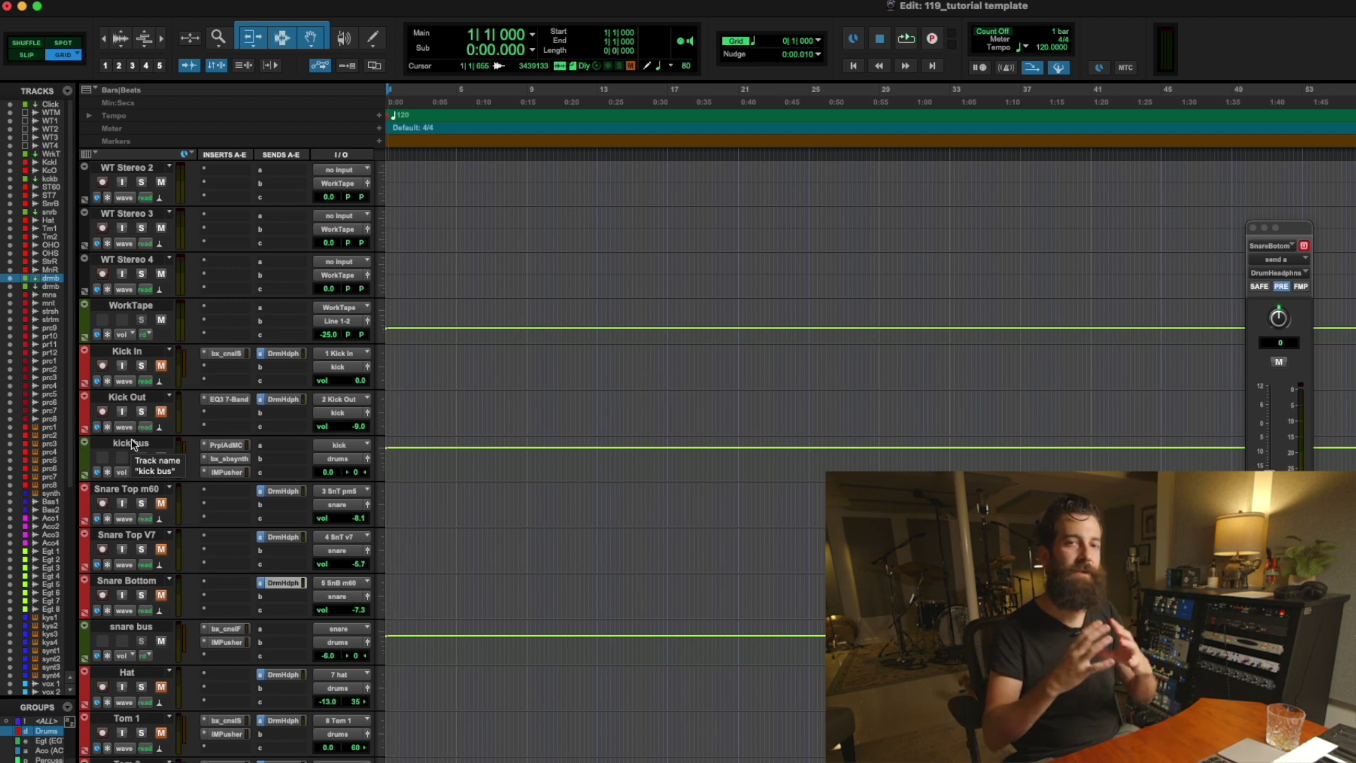
scroll(132, 443, "down", 5)
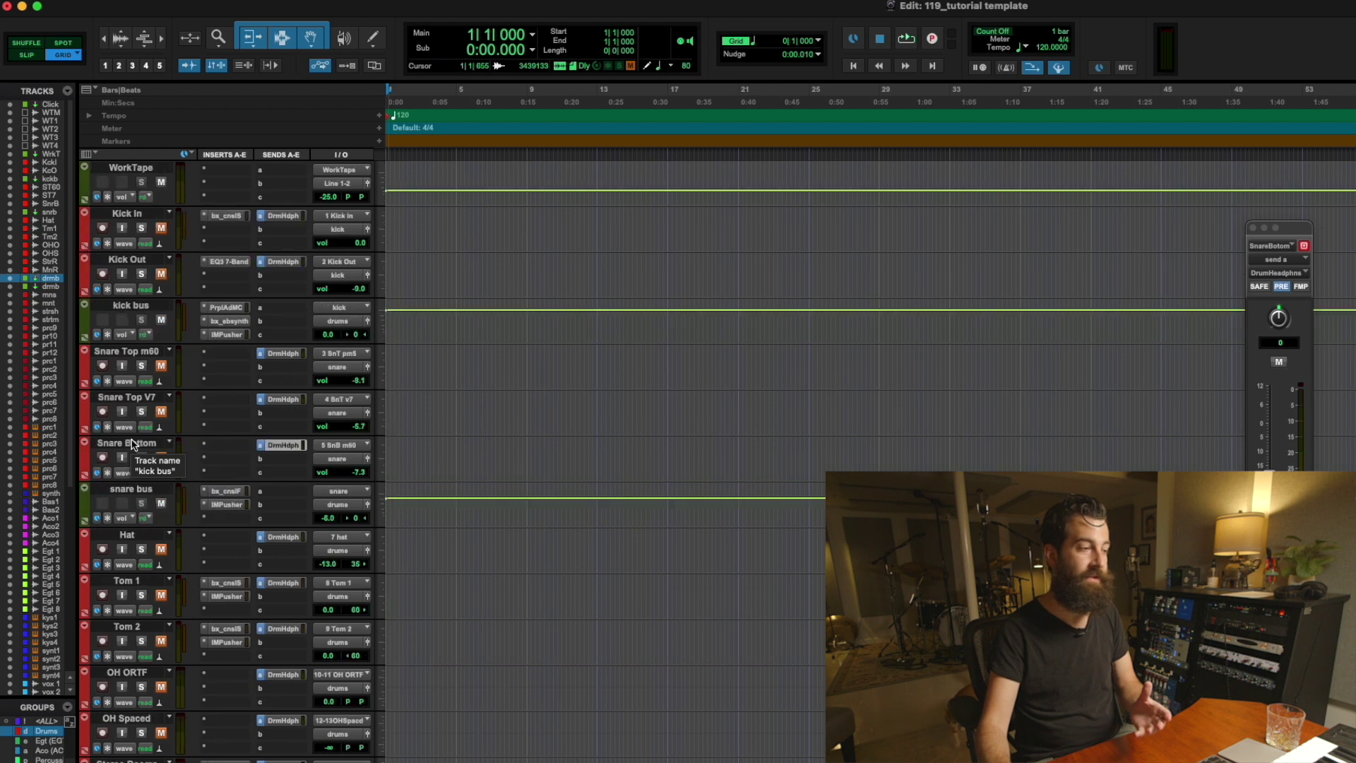
scroll(132, 443, "down", 3)
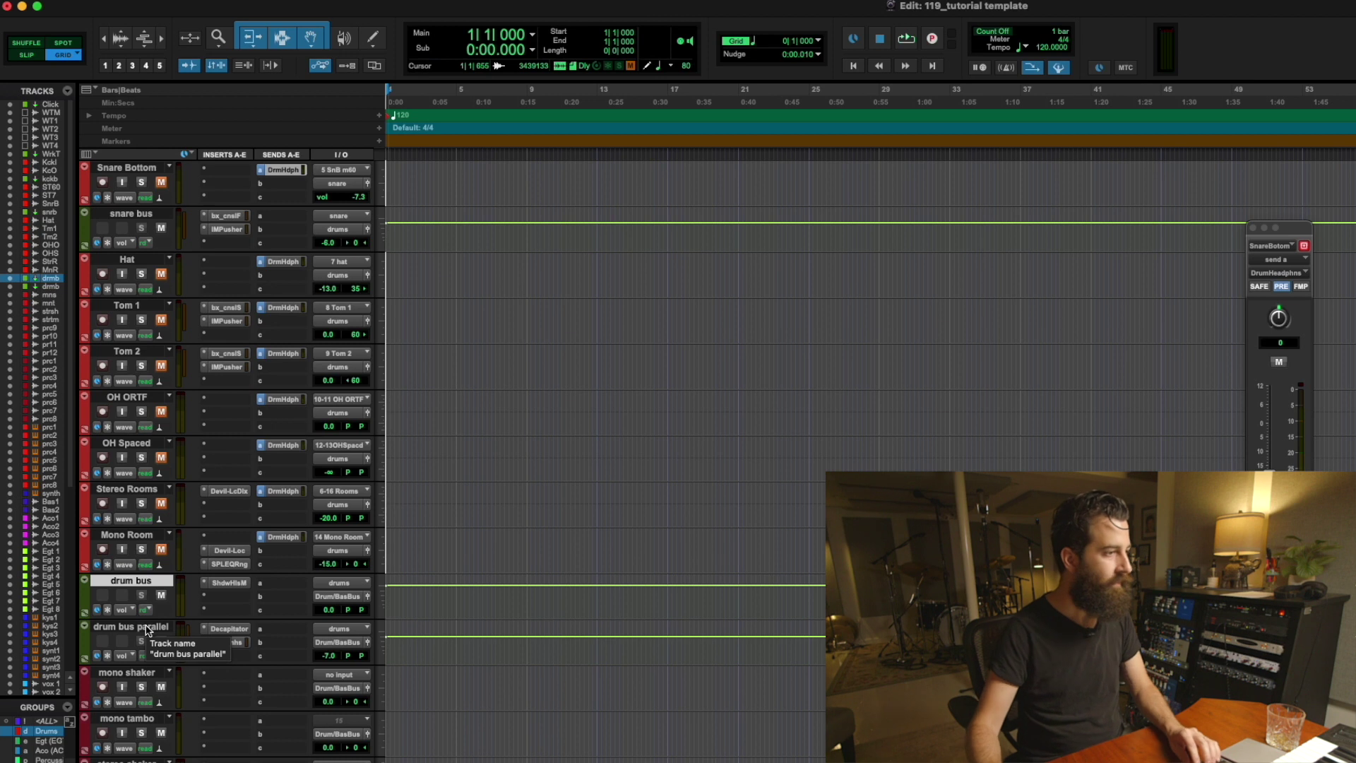
scroll(396, 516, "up", 5)
scroll(396, 516, "up", 3)
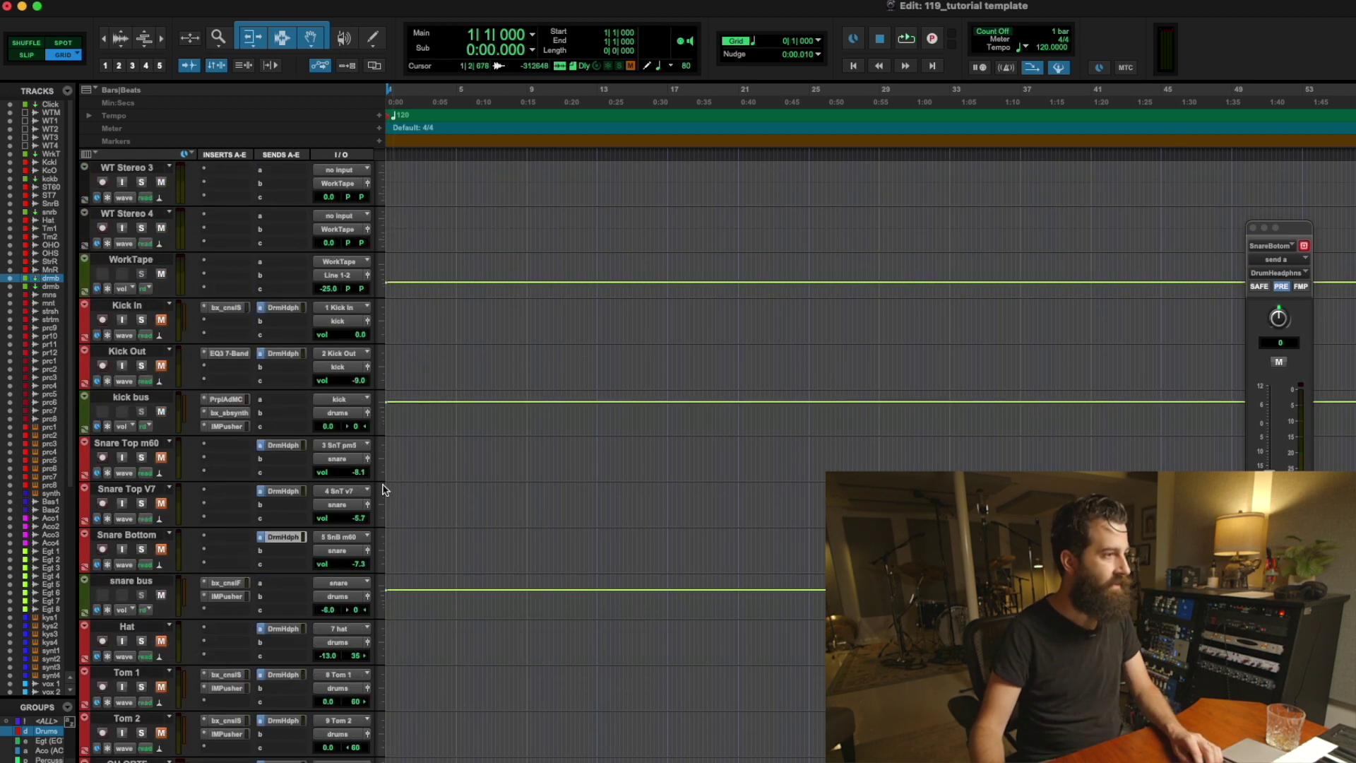
Inspect the bx_console SSL 4000 G insert on Kick In and the EQ3 7-Band insert on Kick Out
left_click(128, 311)
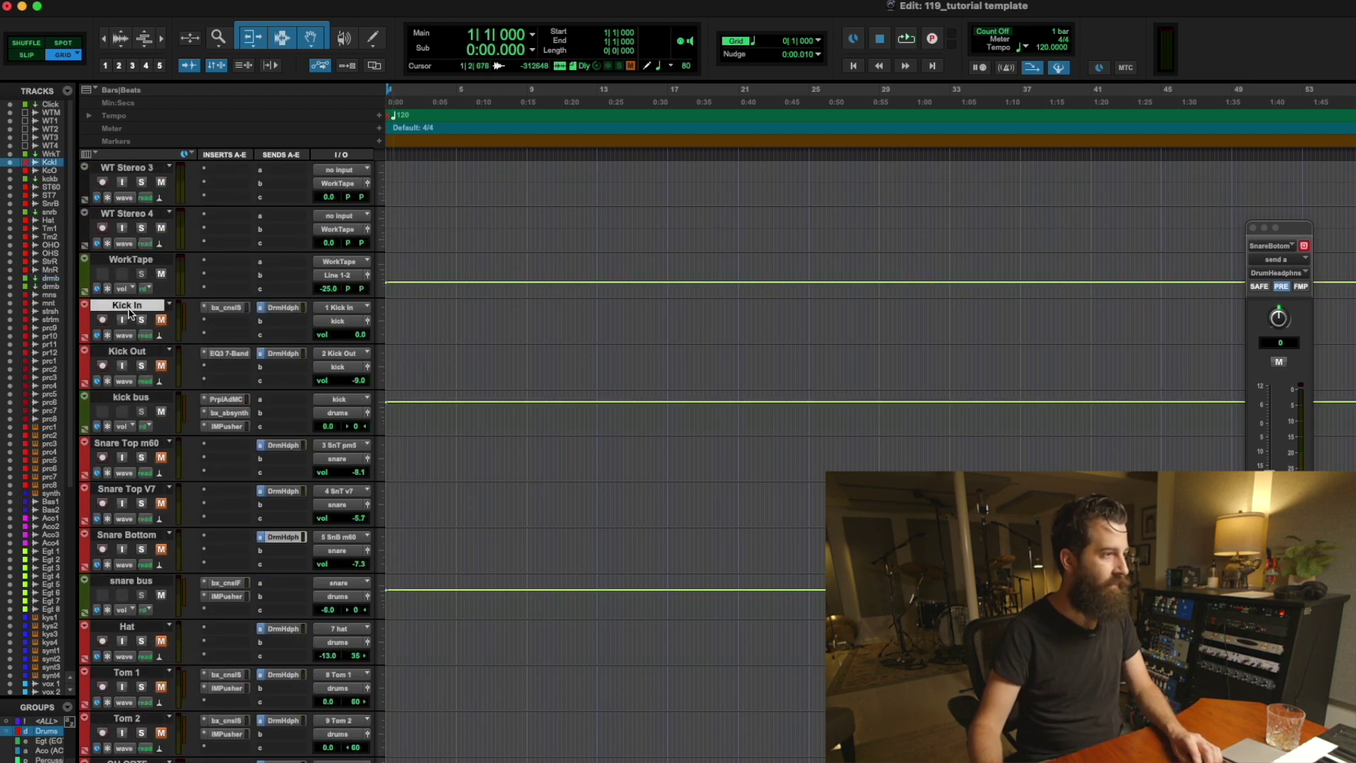
left_click(226, 307)
left_click_drag(463, 5, 699, 6)
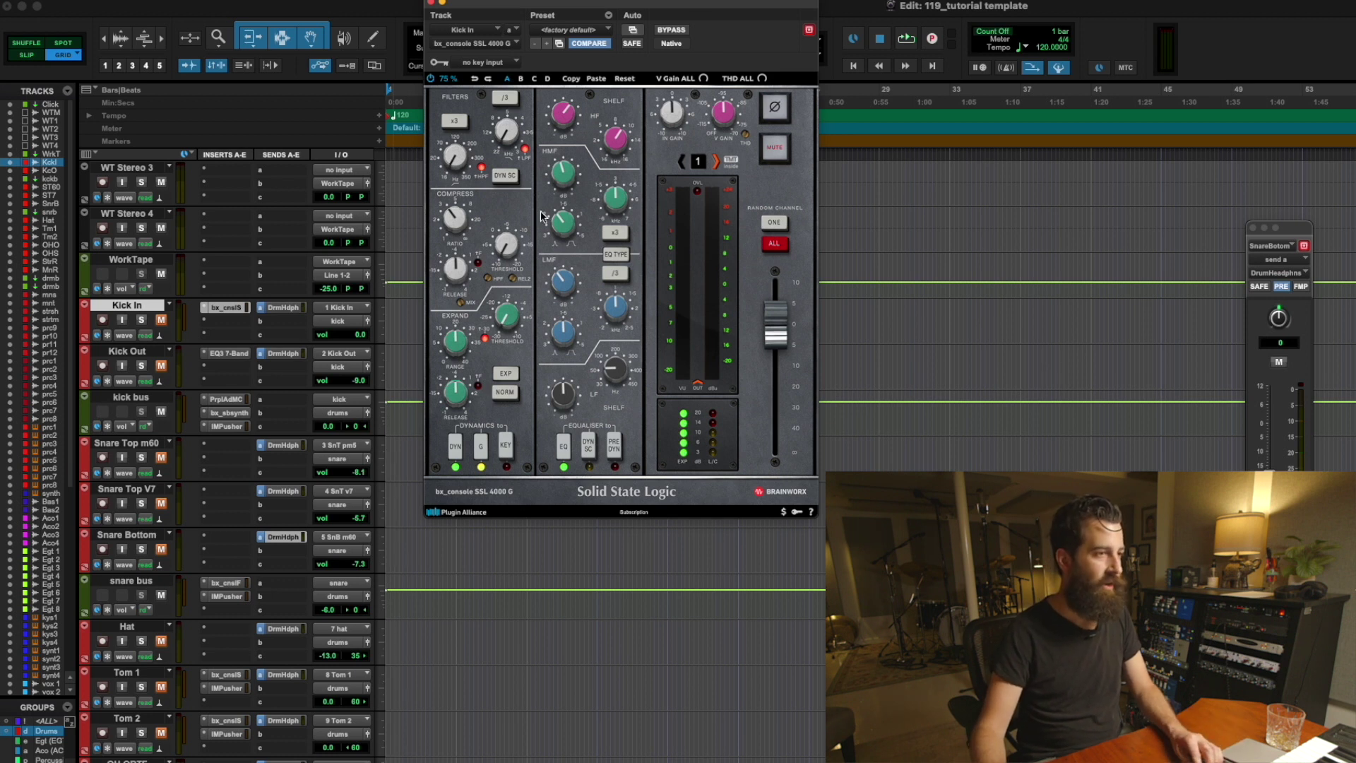
left_click(234, 354)
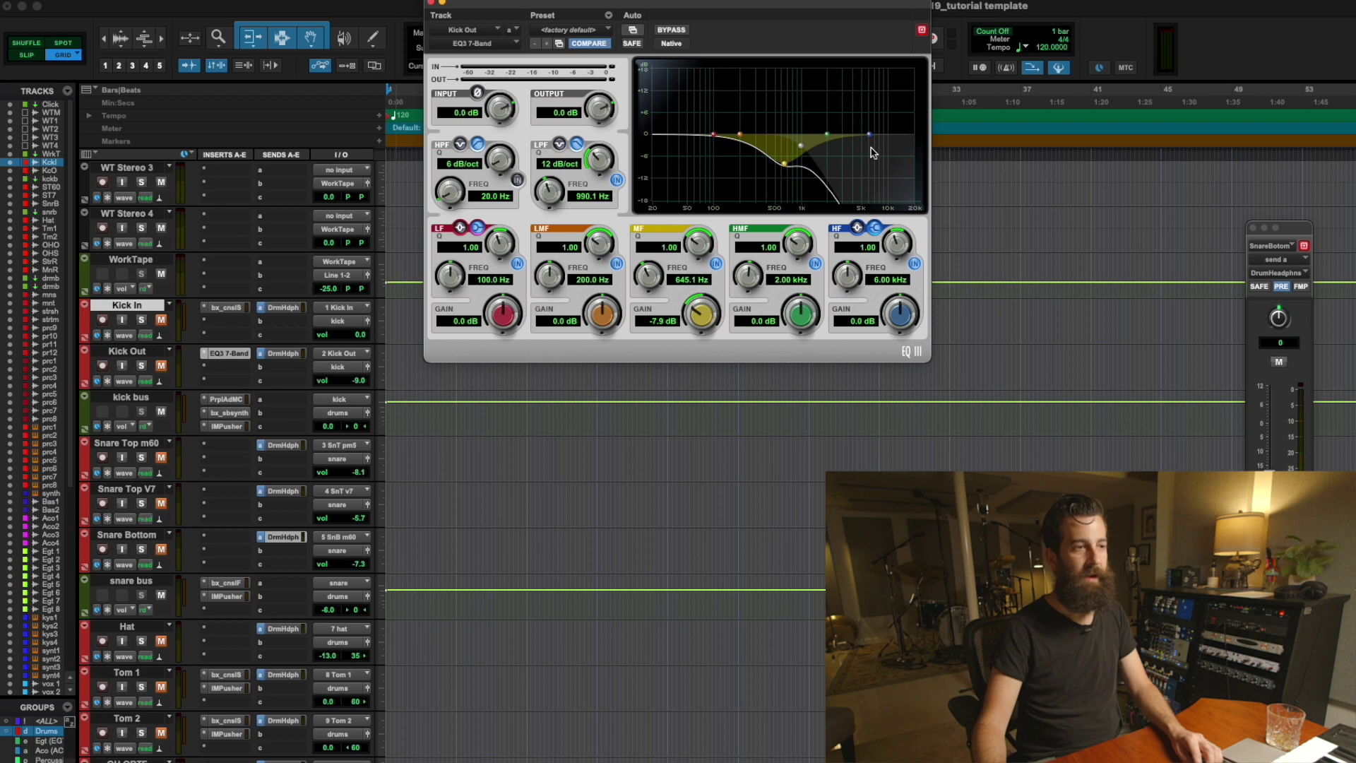
Inspect the kick bus inserts one by one: Purple Audio MC 77, bx_subsynth and IMPusher
left_click(135, 397)
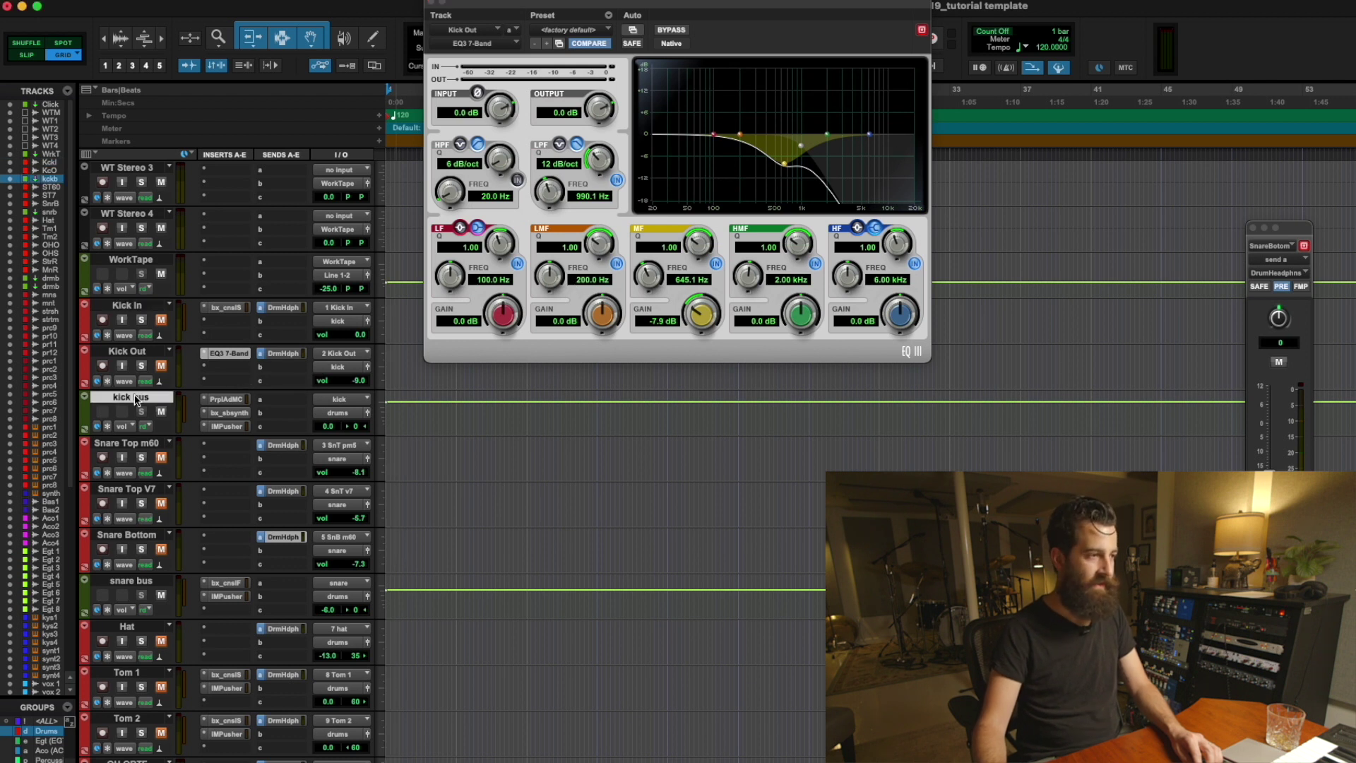
left_click(227, 399)
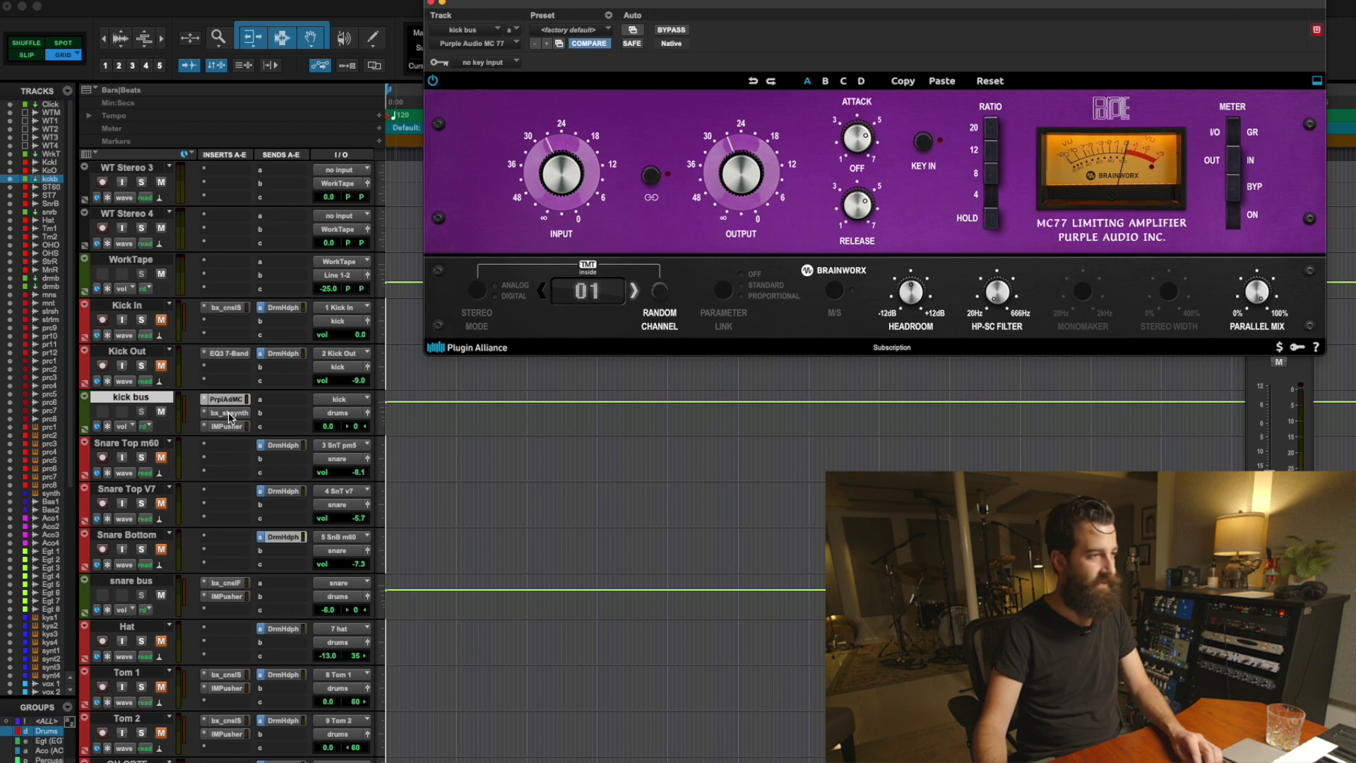
left_click(227, 414)
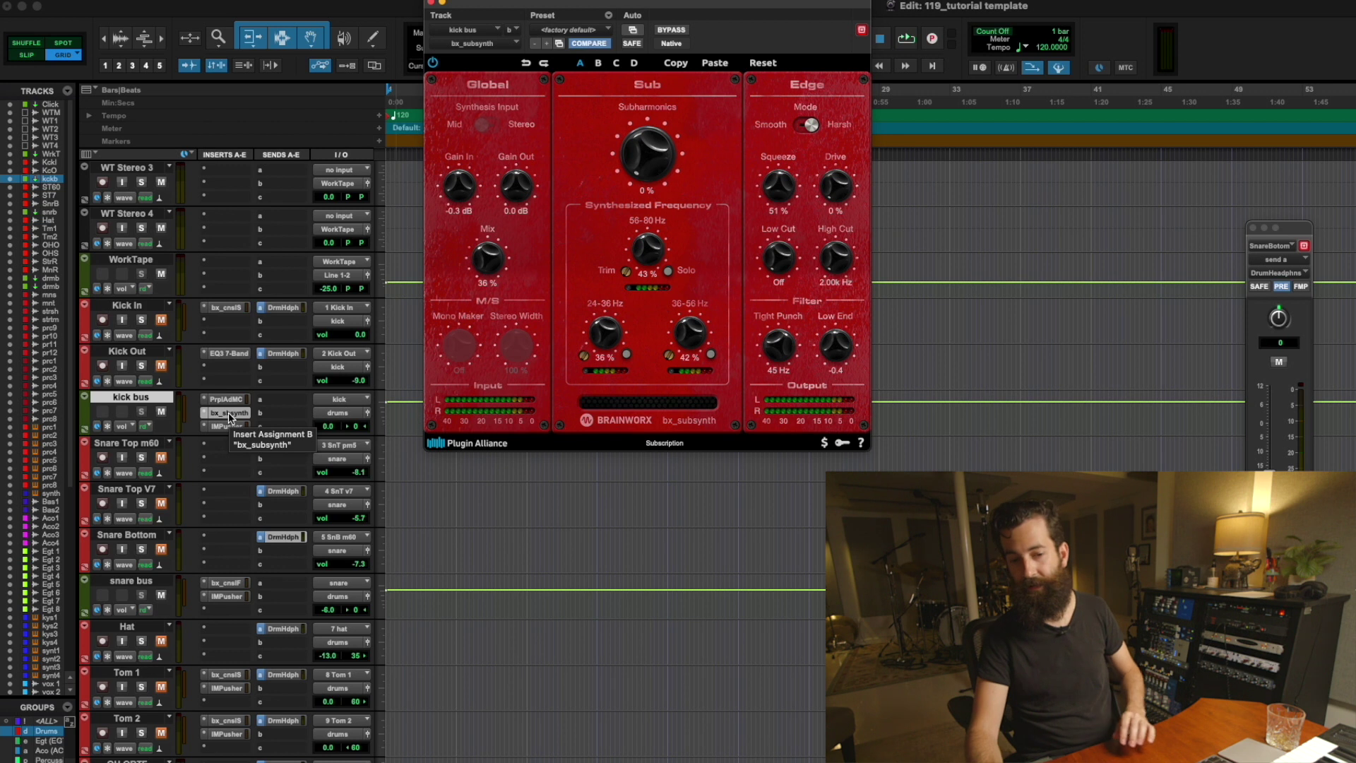
left_click(228, 427)
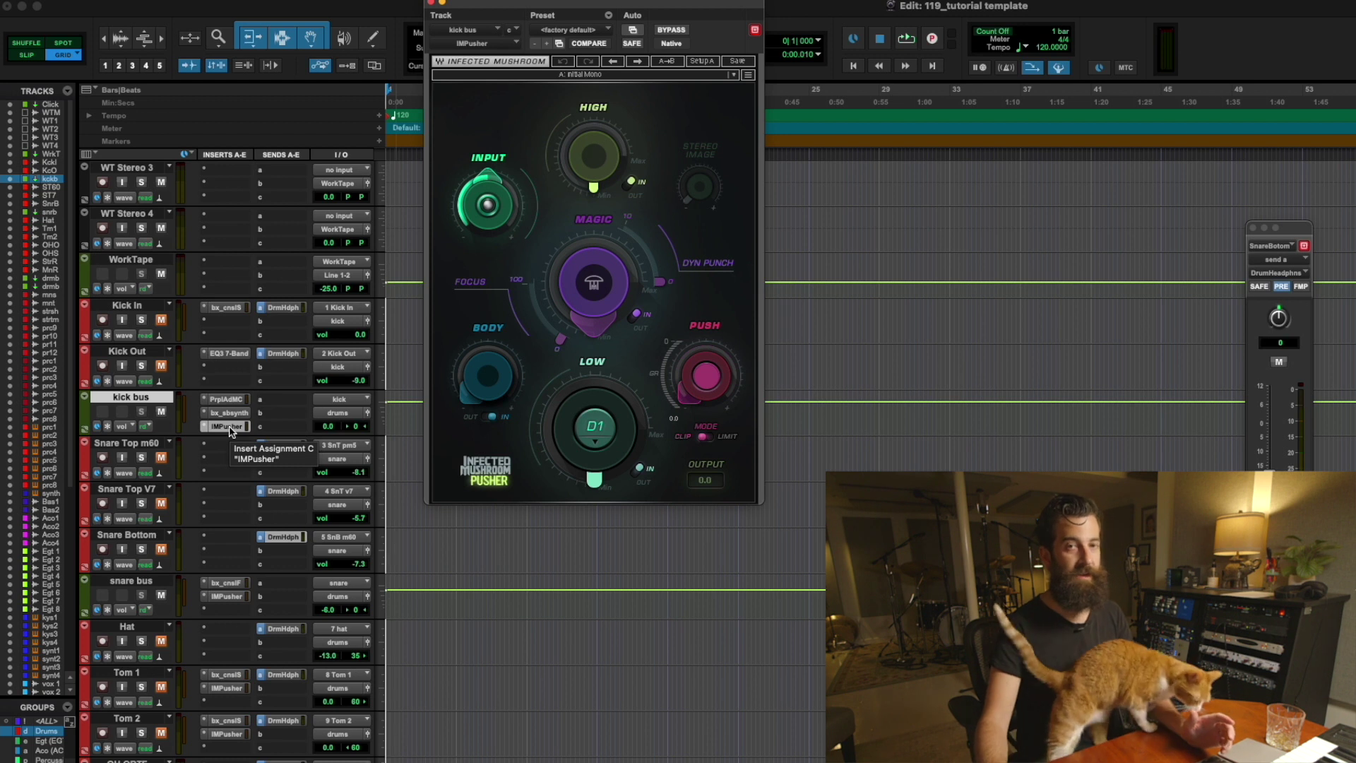
Inspect the snare bus inserts one by one: bx_console Focusrite SC and IMPusher
left_click(127, 444)
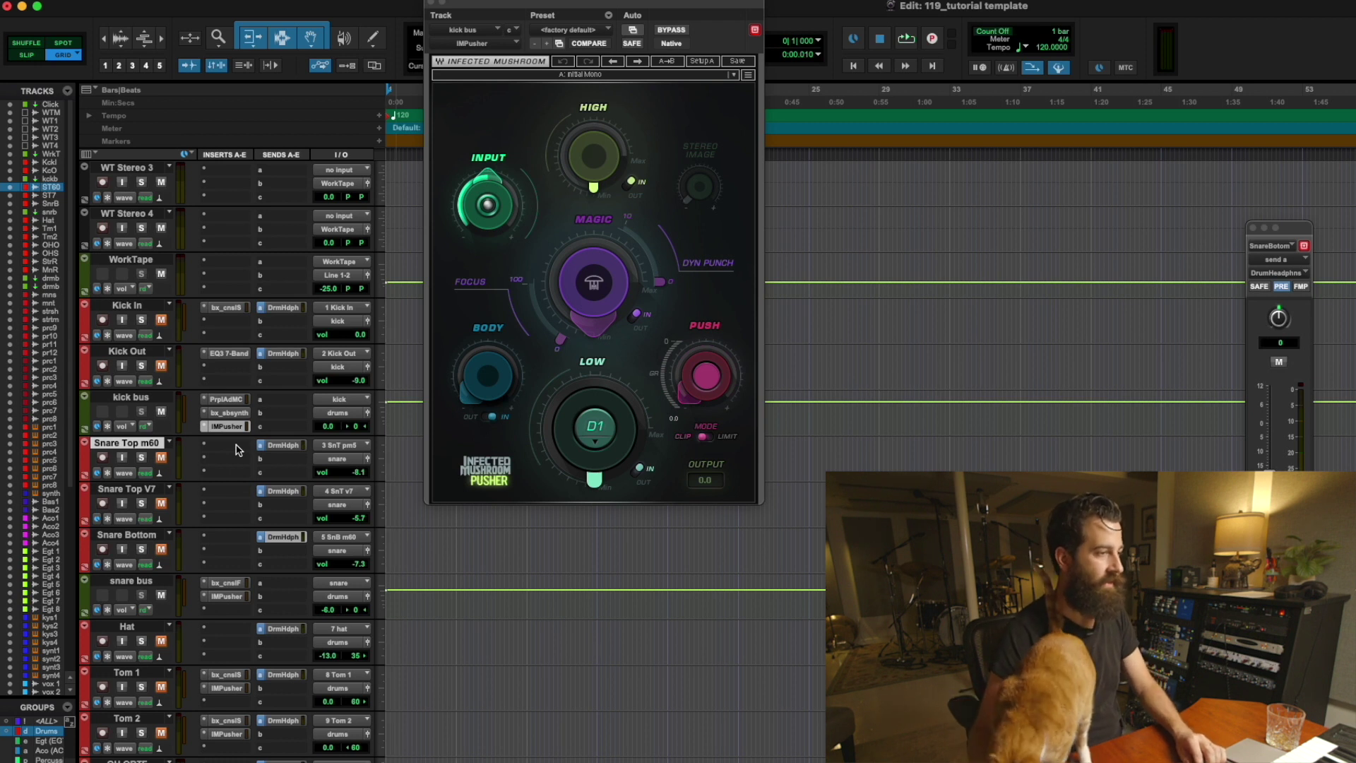
scroll(205, 572, "down", 3)
left_click(134, 449)
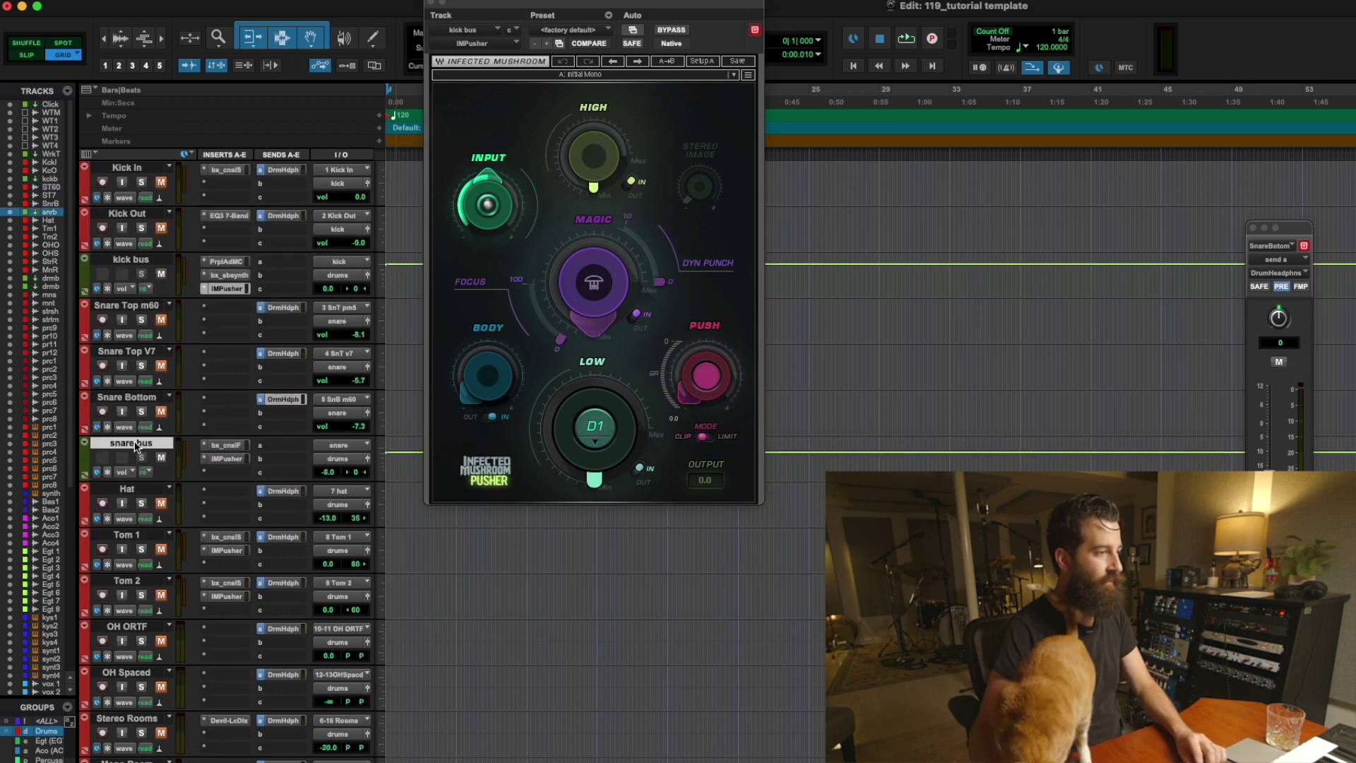
left_click(226, 446)
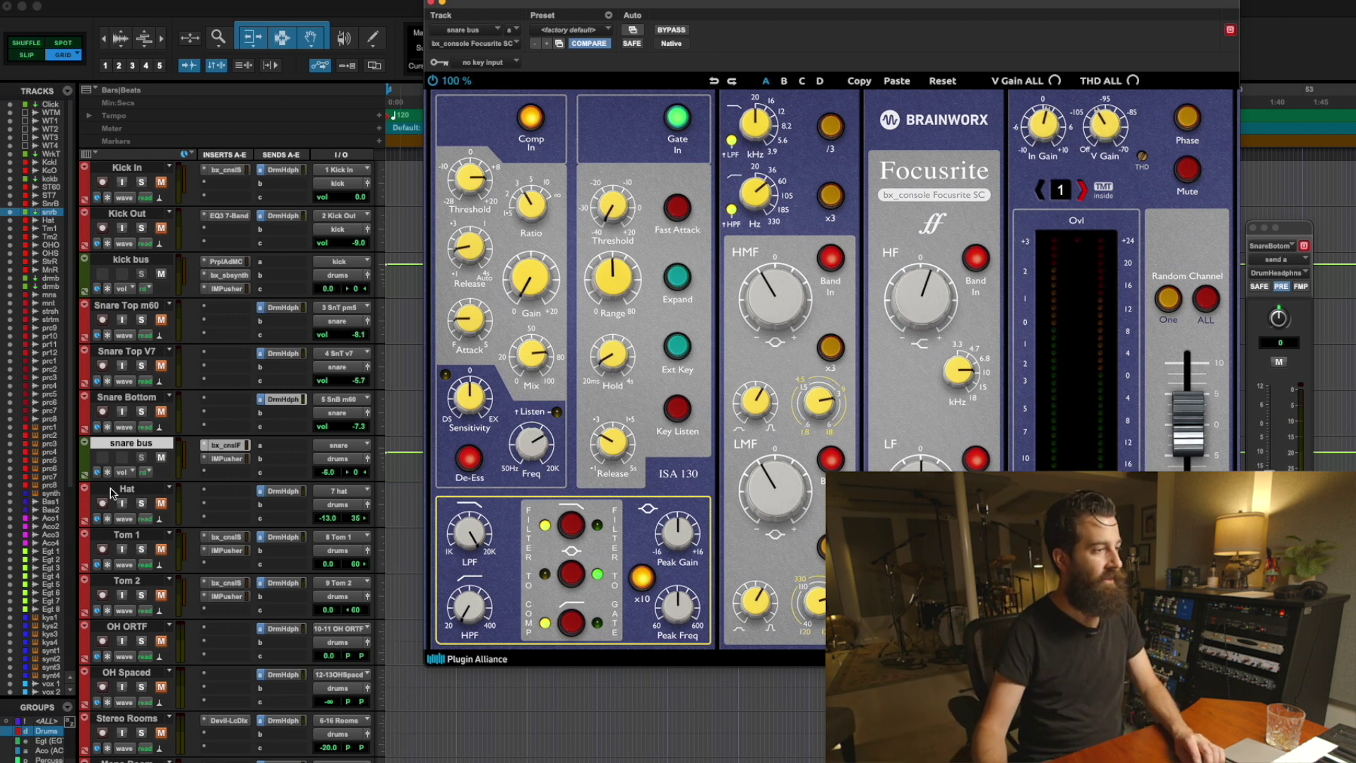
left_click(226, 459)
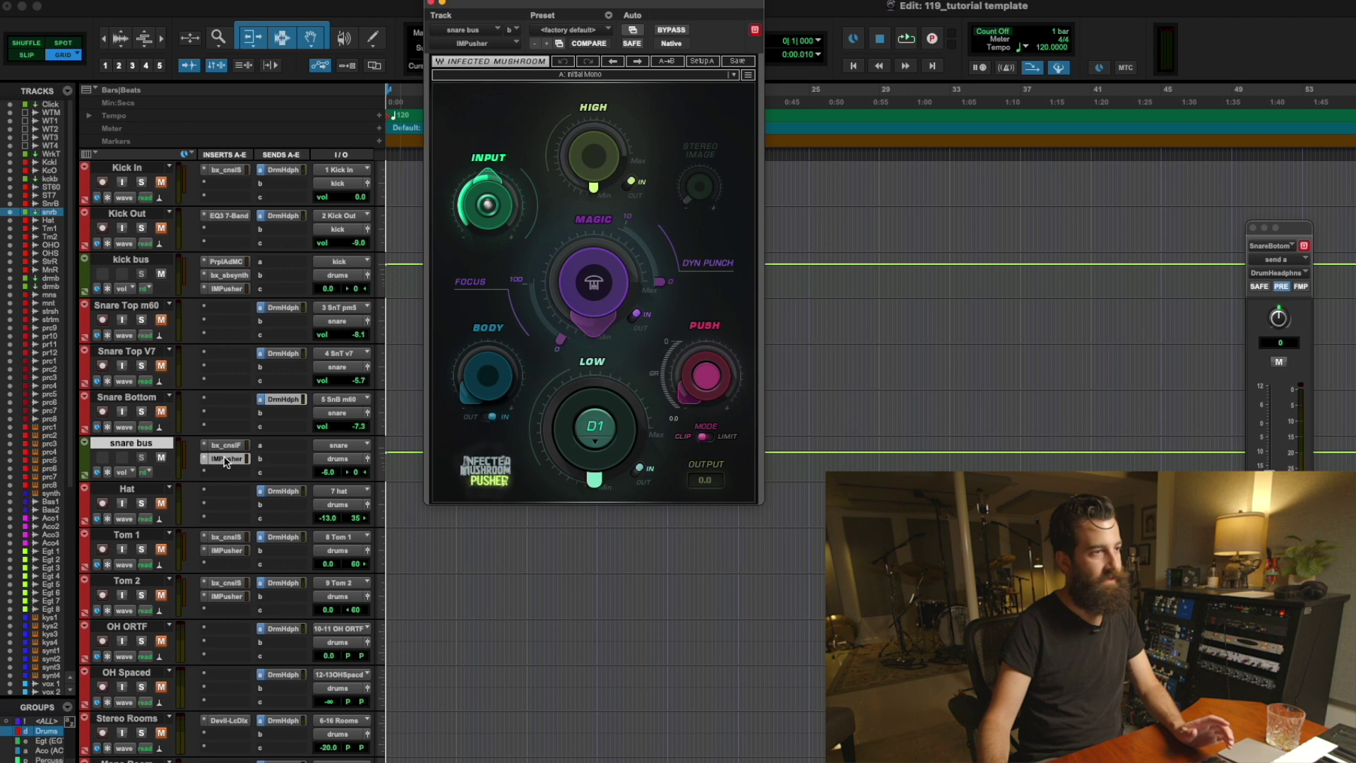
Review the Hat track, close the open plug-in windows, and inspect Tom 1's bx_console SSL 4000 G and IMPusher inserts
scroll(244, 537, "down", 5)
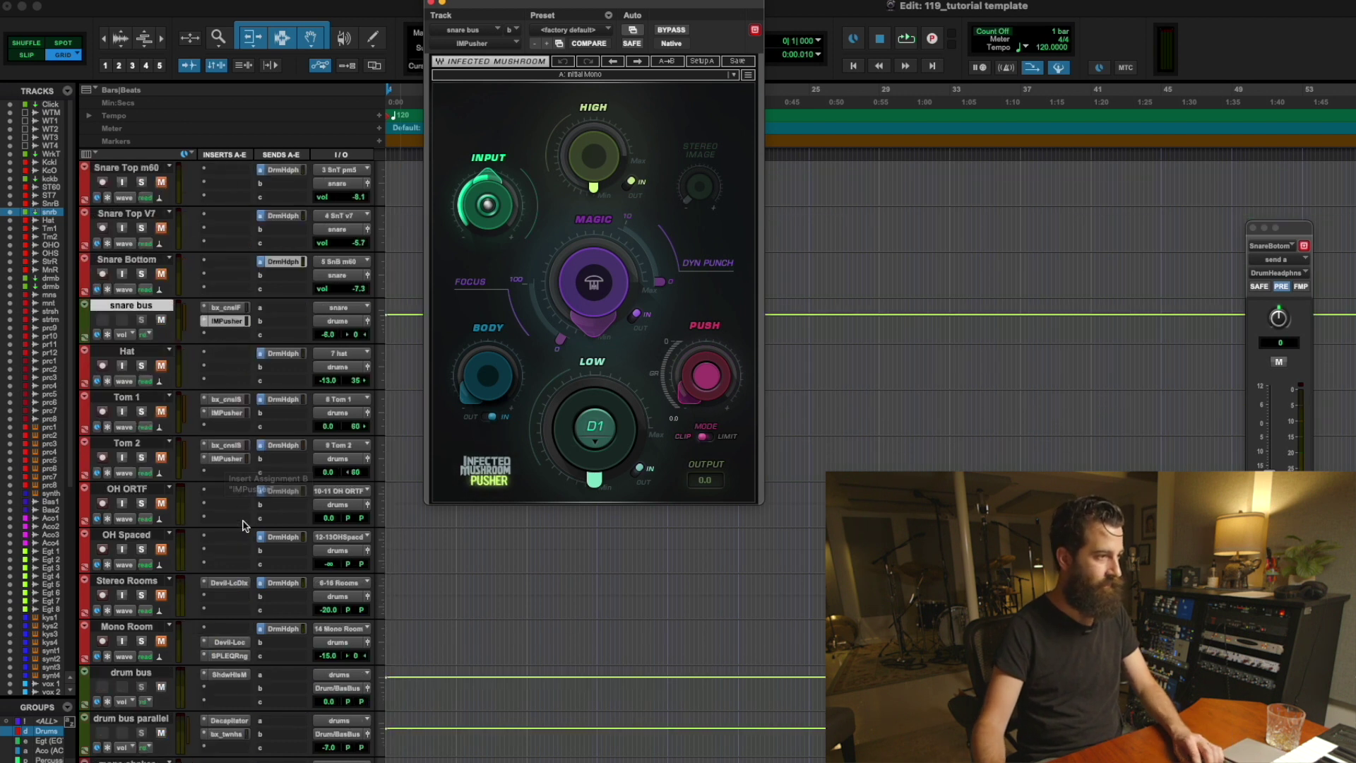
left_click(140, 351)
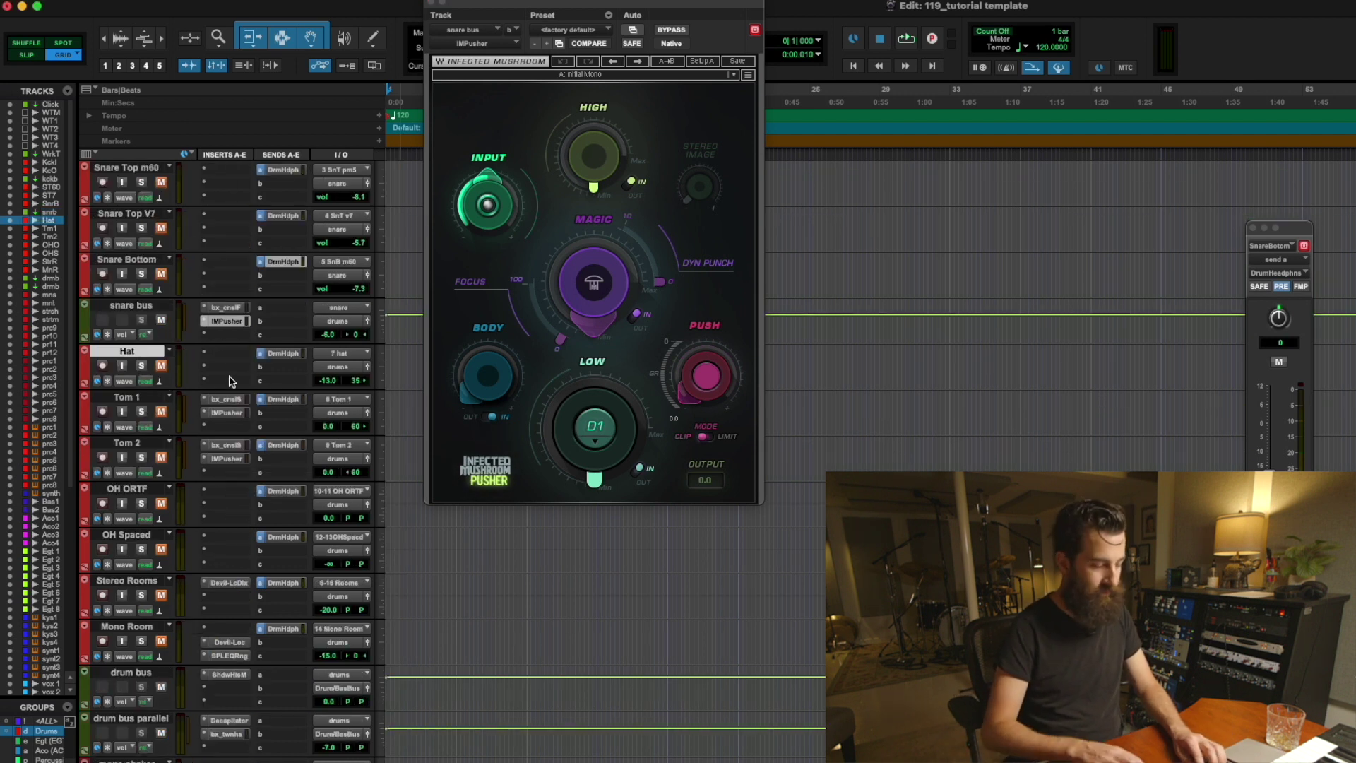
key("ctrl+alt+super+w")
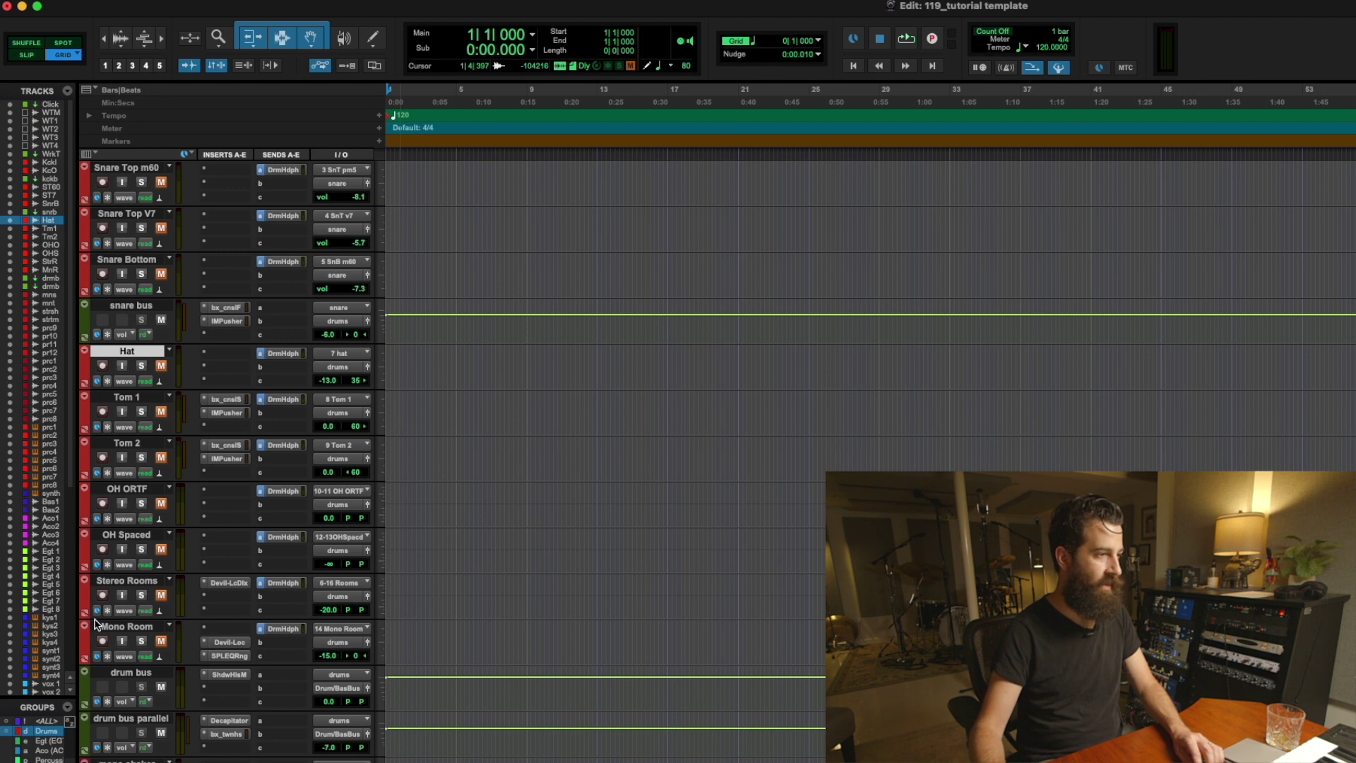
left_click(233, 401)
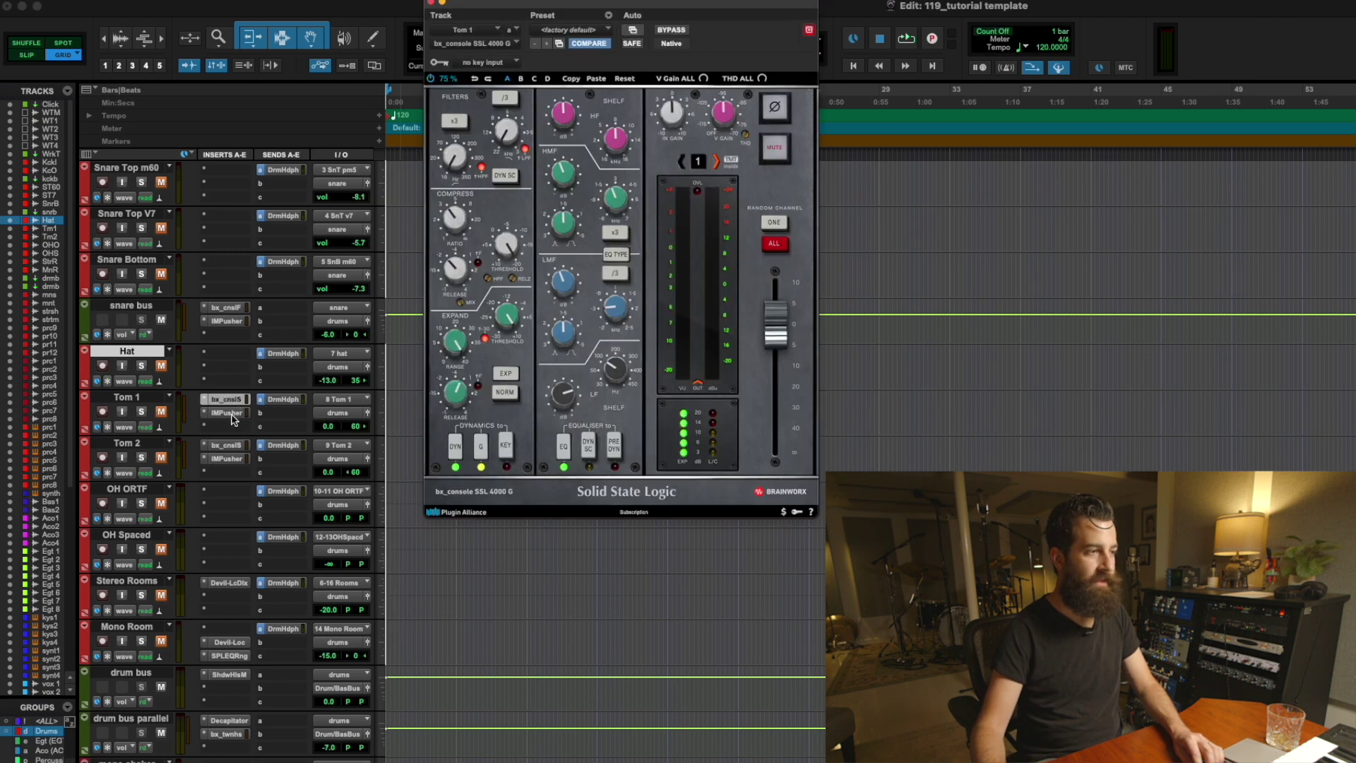
left_click(234, 415)
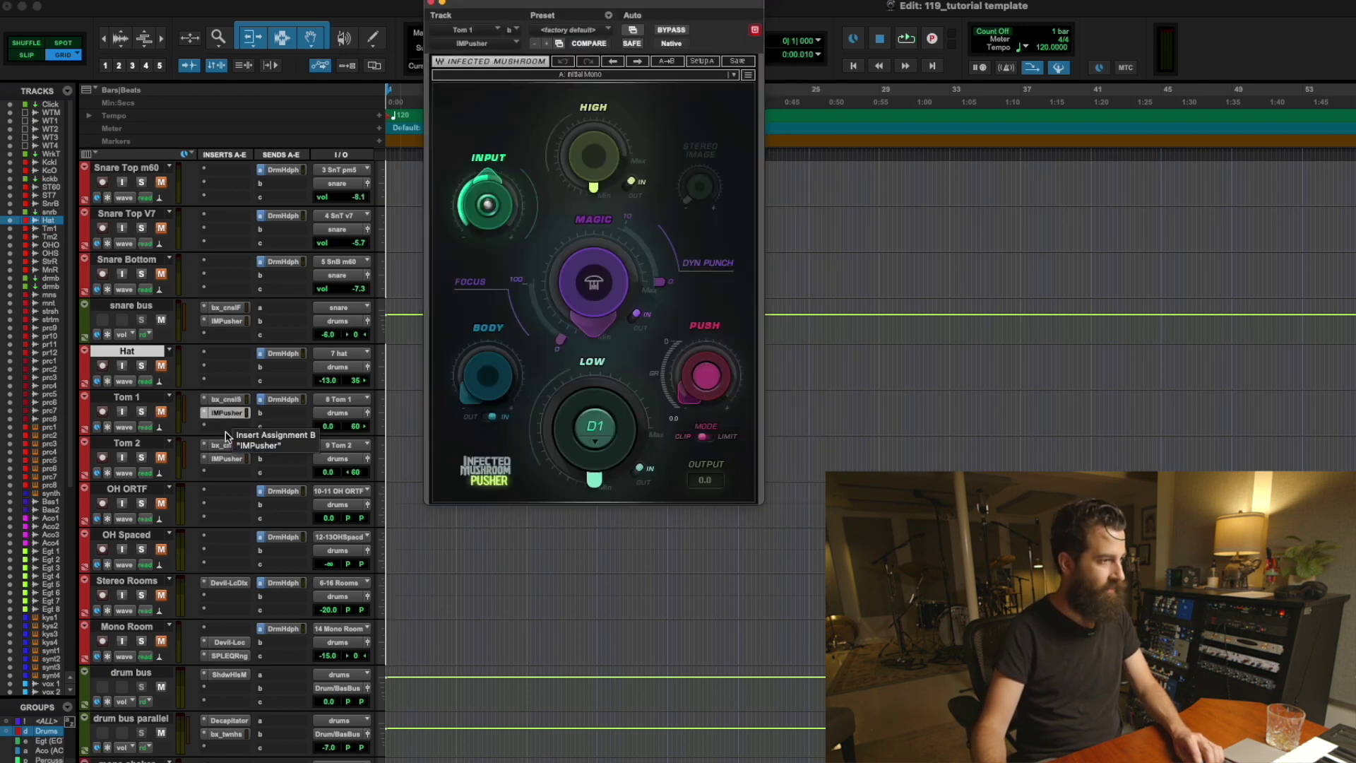
Inspect the Devil-Loc Deluxe insert on the Stereo Rooms track and close its plug-in window
left_click(141, 582)
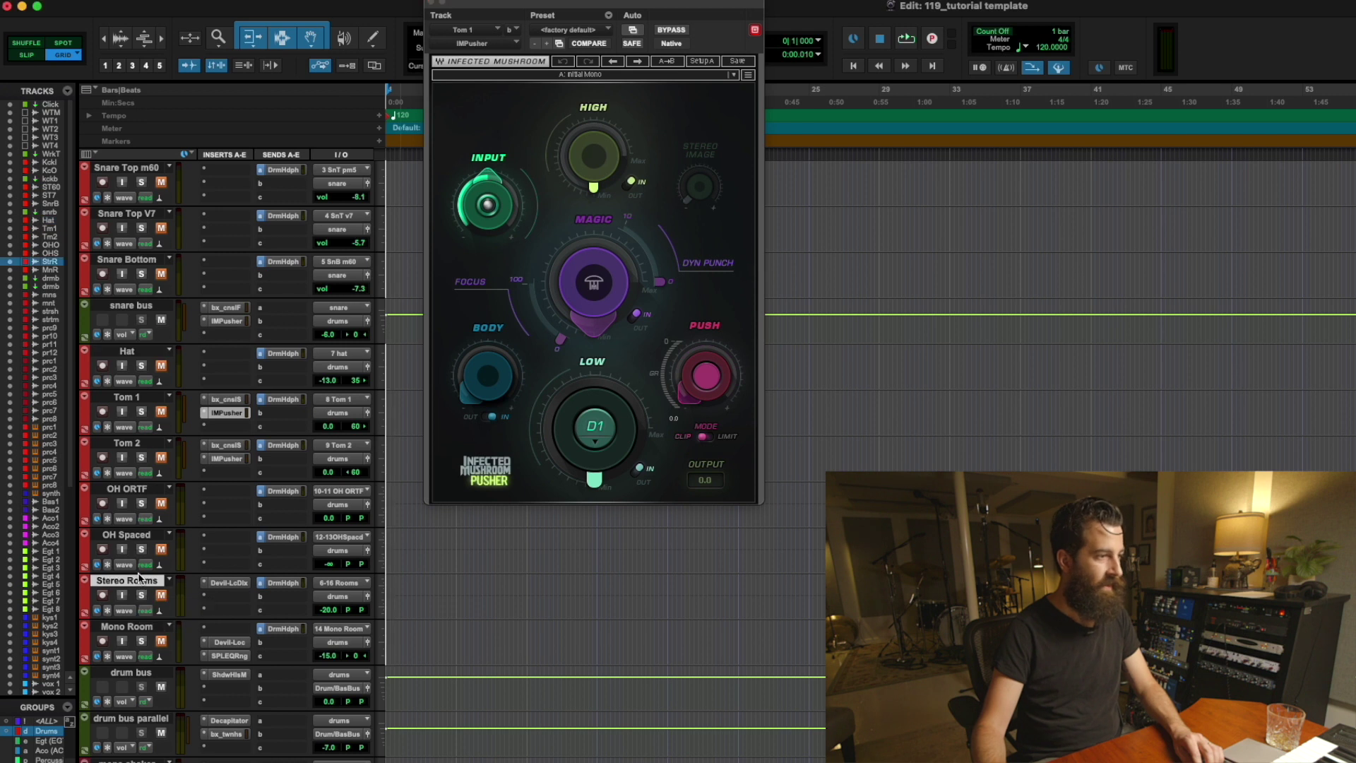
left_click(227, 584)
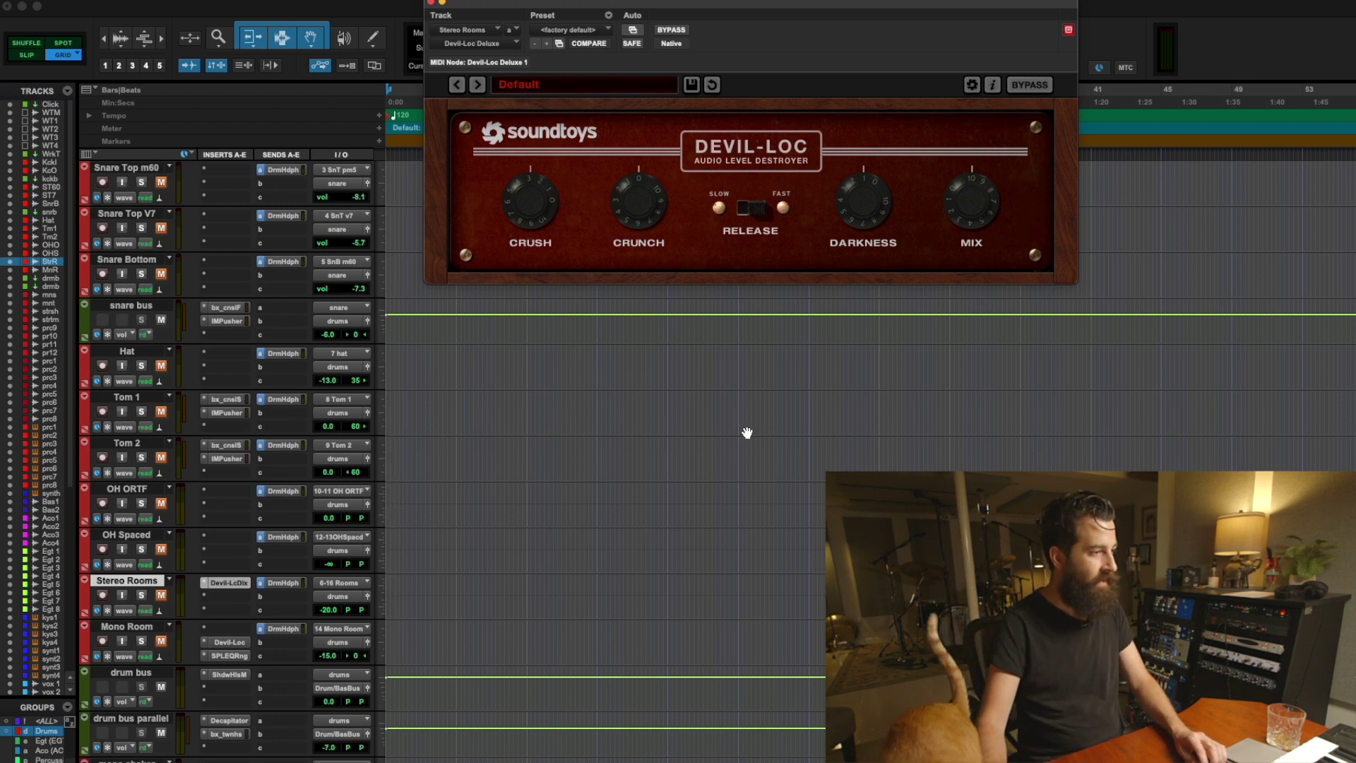
scroll(505, 530, "down", 3)
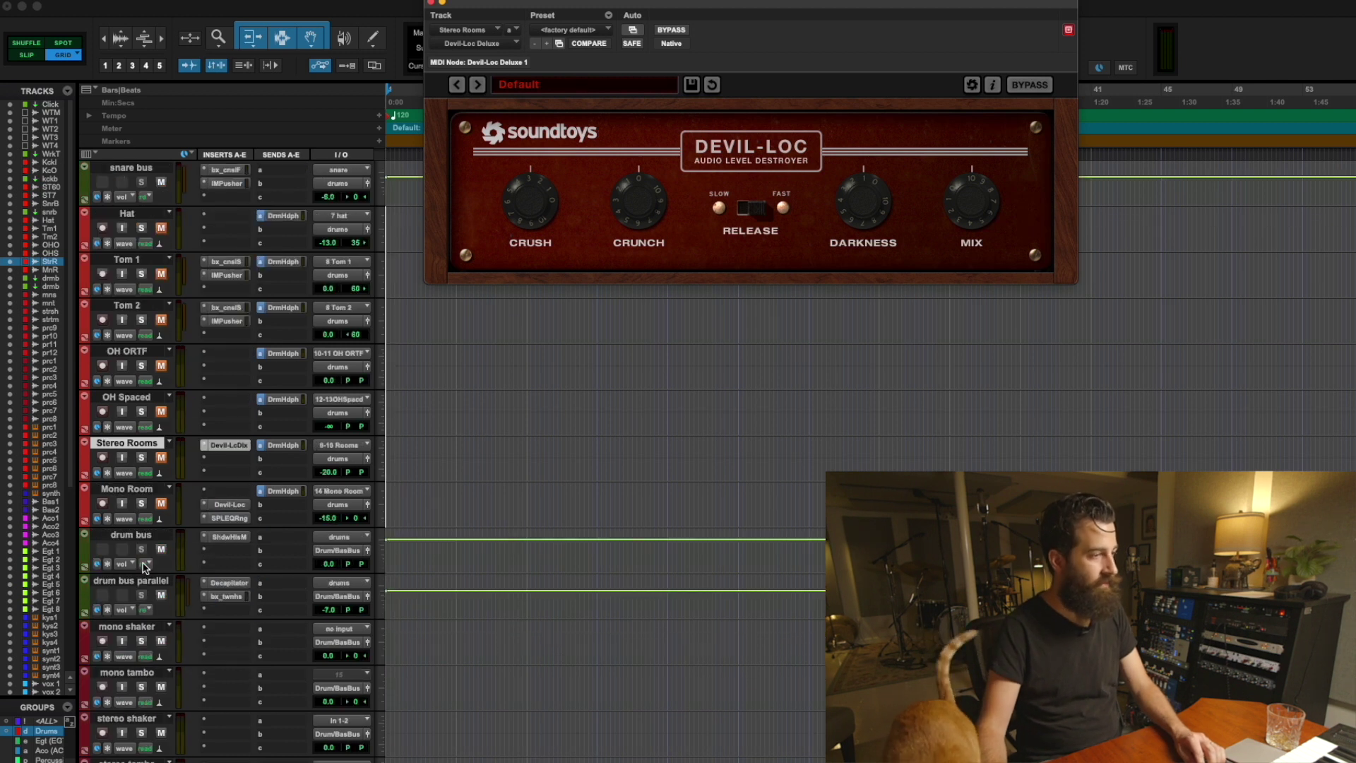
scroll(161, 571, "down", 2)
key("super+w")
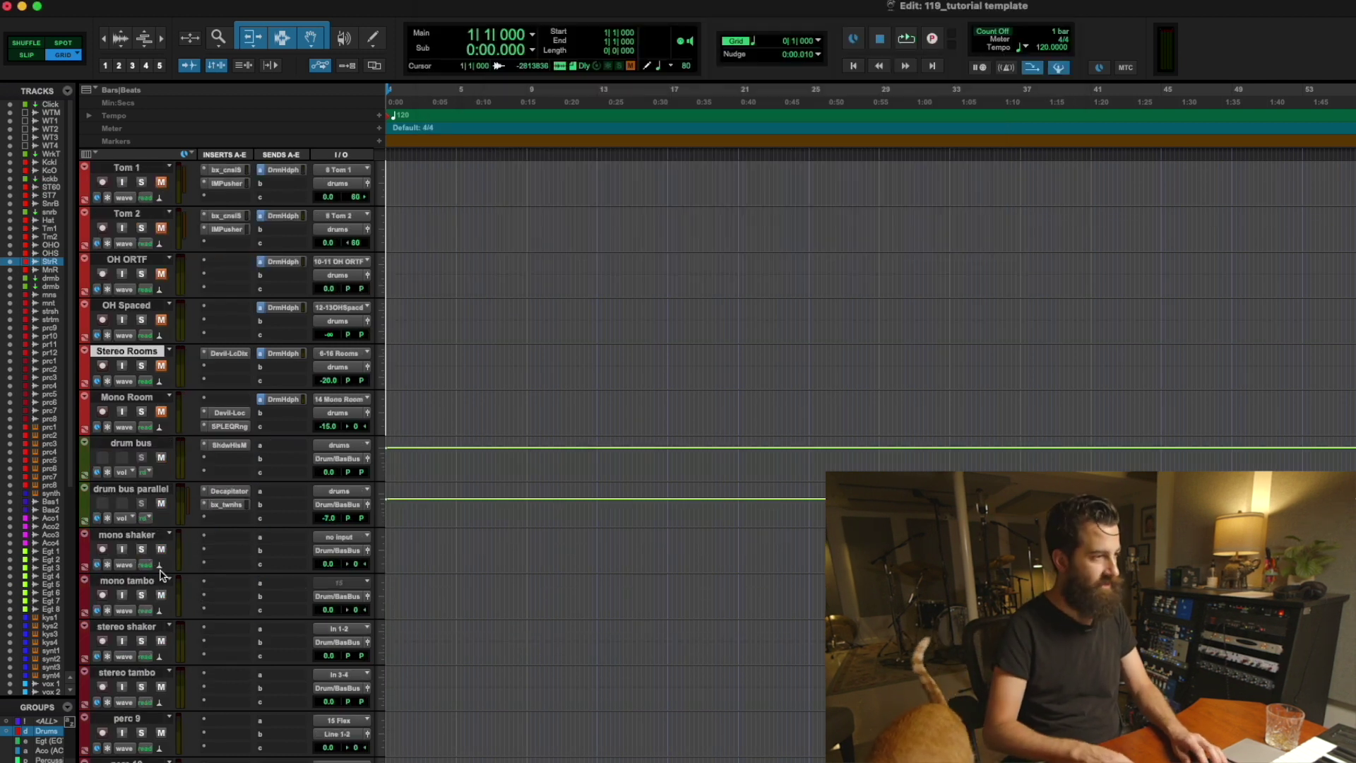
Review the shaker, tambo, perc 9 to 12 and percussion 1 to 8 audio tracks and their input and output routing
scroll(444, 597, "down", 1)
scroll(443, 597, "down", 5)
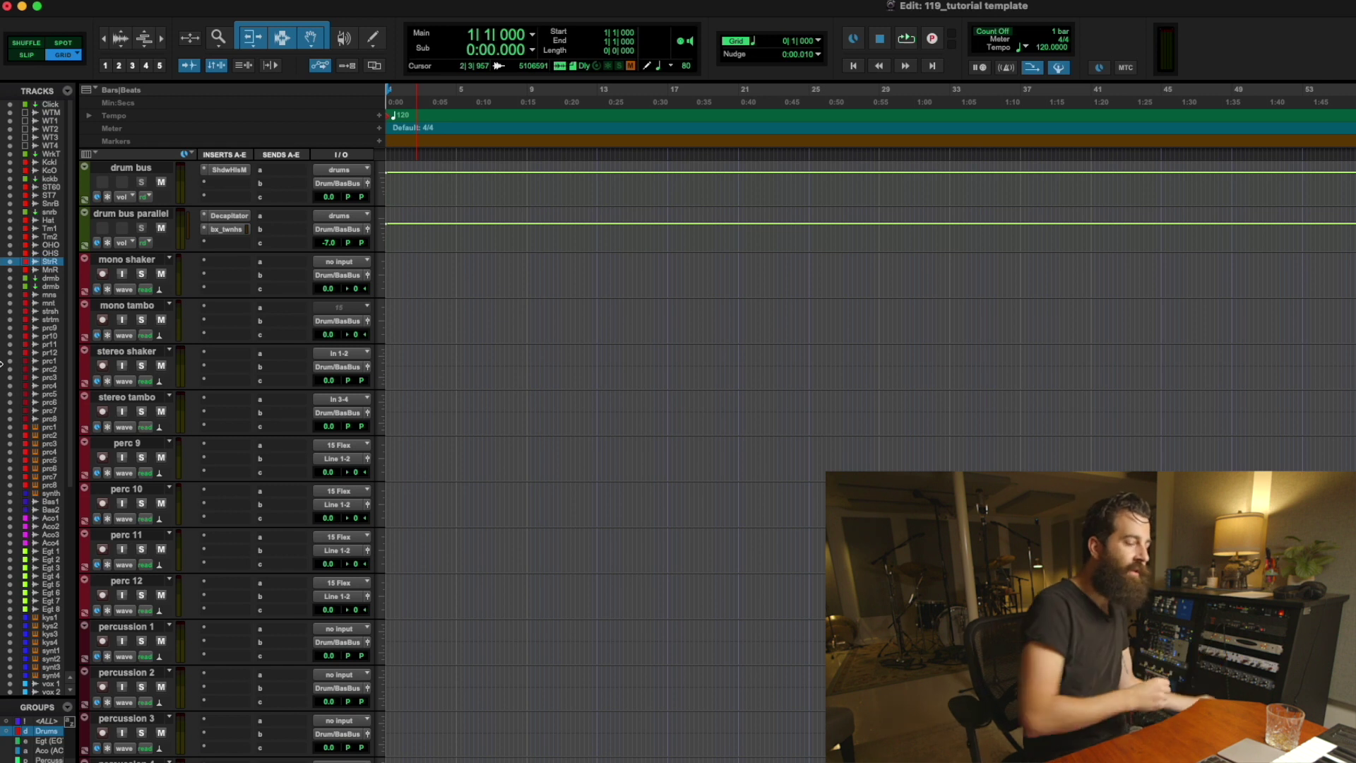
left_click(121, 447)
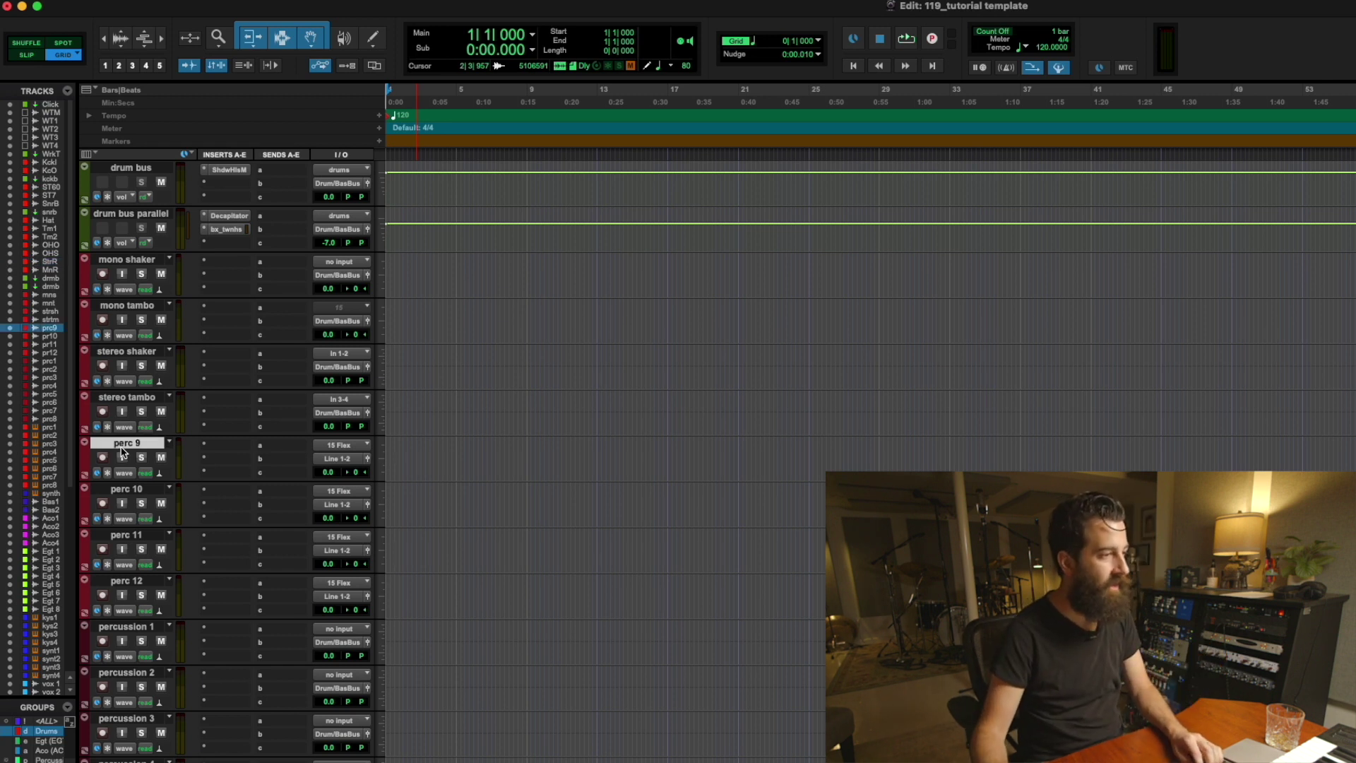
scroll(288, 529, "down", 3)
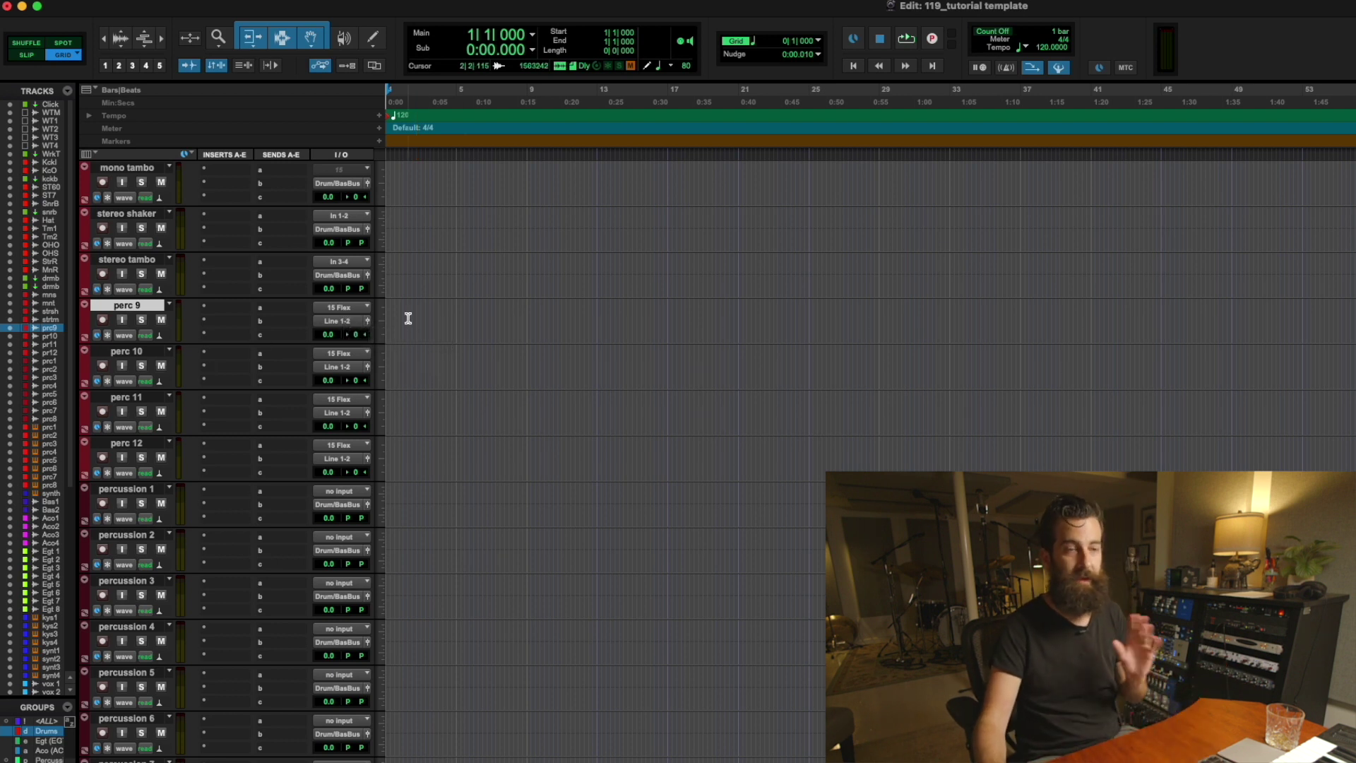
scroll(408, 318, "down", 3)
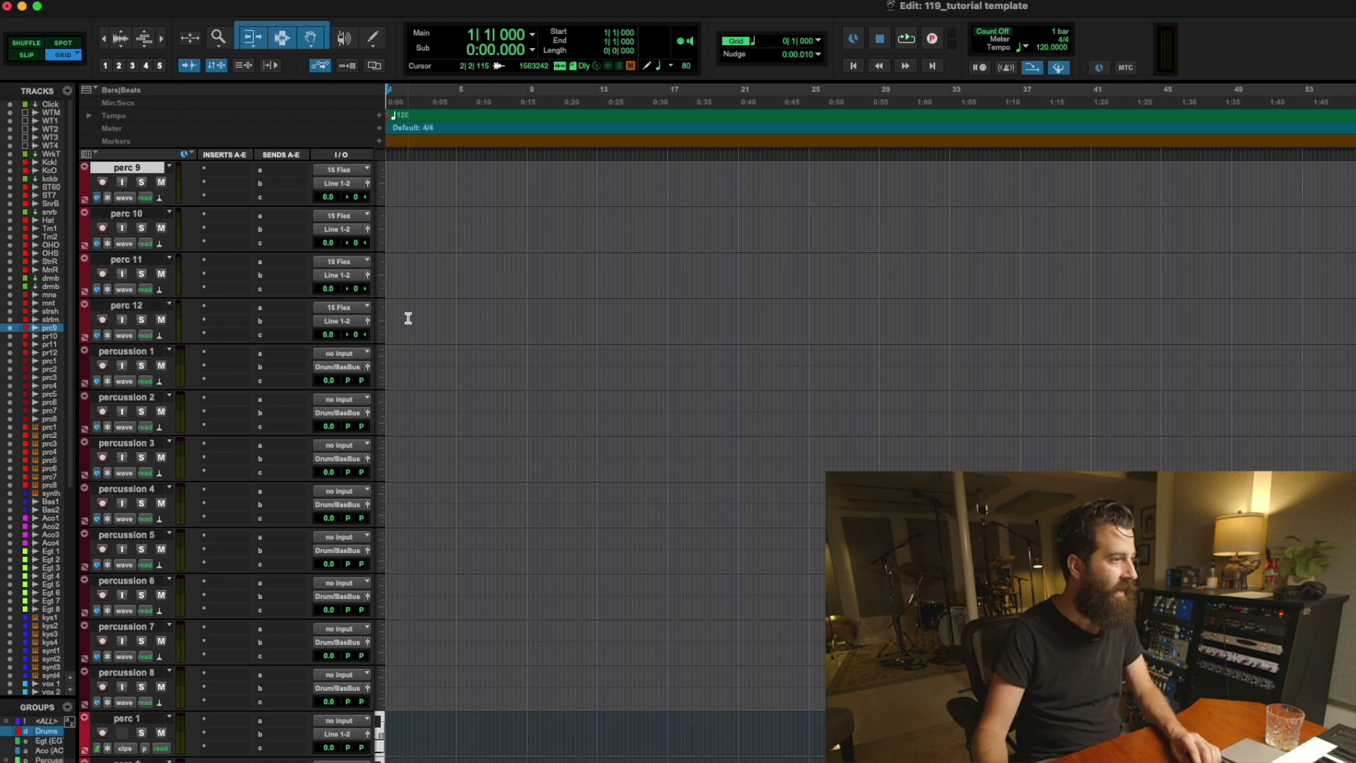
left_click(142, 353)
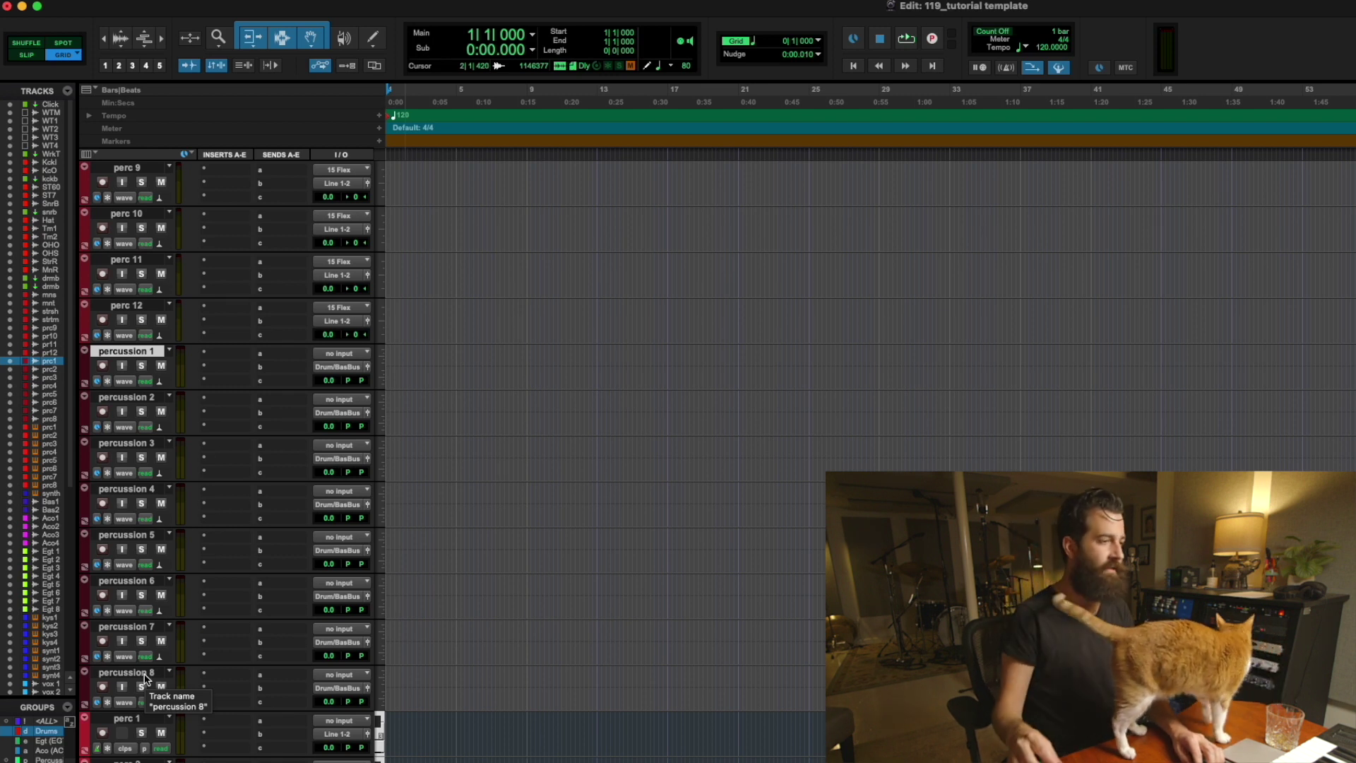
Select instrument tracks perc 1 to perc 8, look through the stereo instrument plug-ins available for their inserts, and reselect only perc 1
scroll(503, 708, "down", 5)
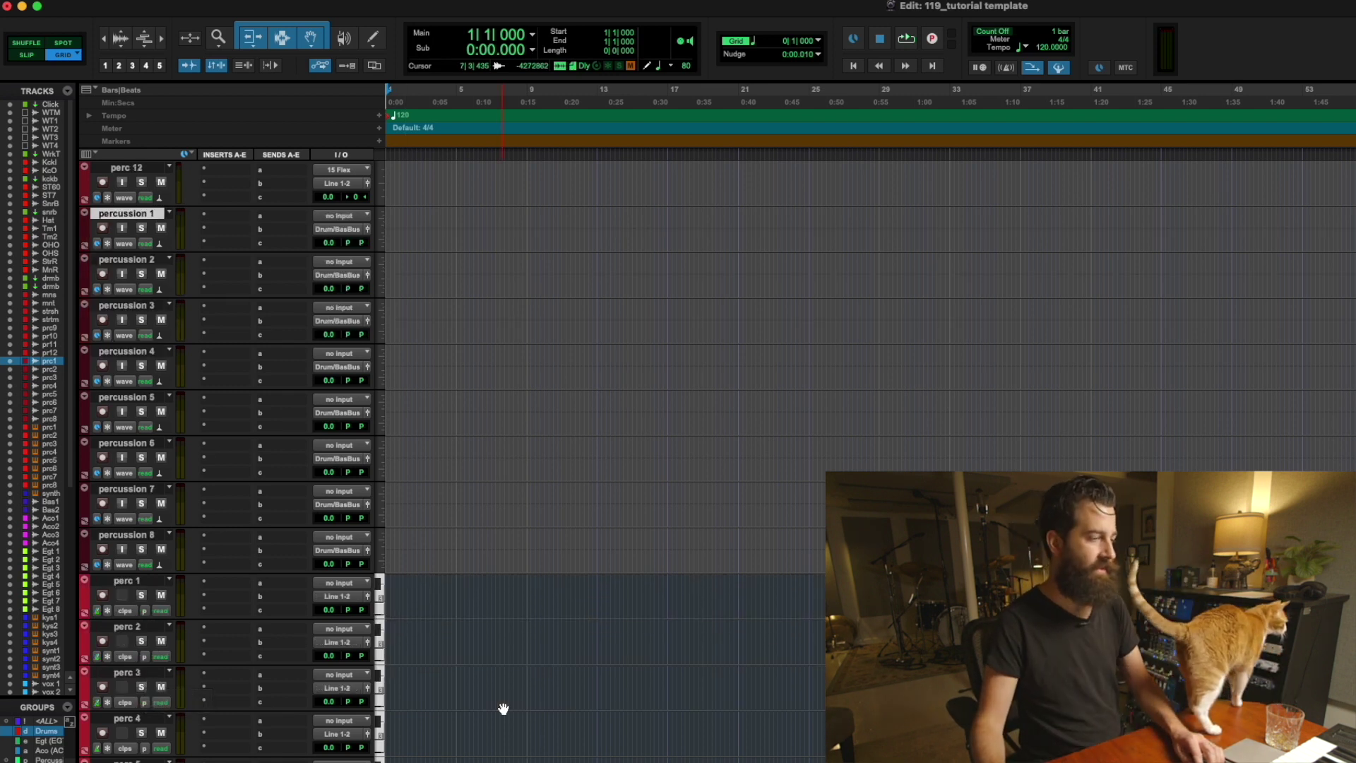
scroll(503, 708, "down", 3)
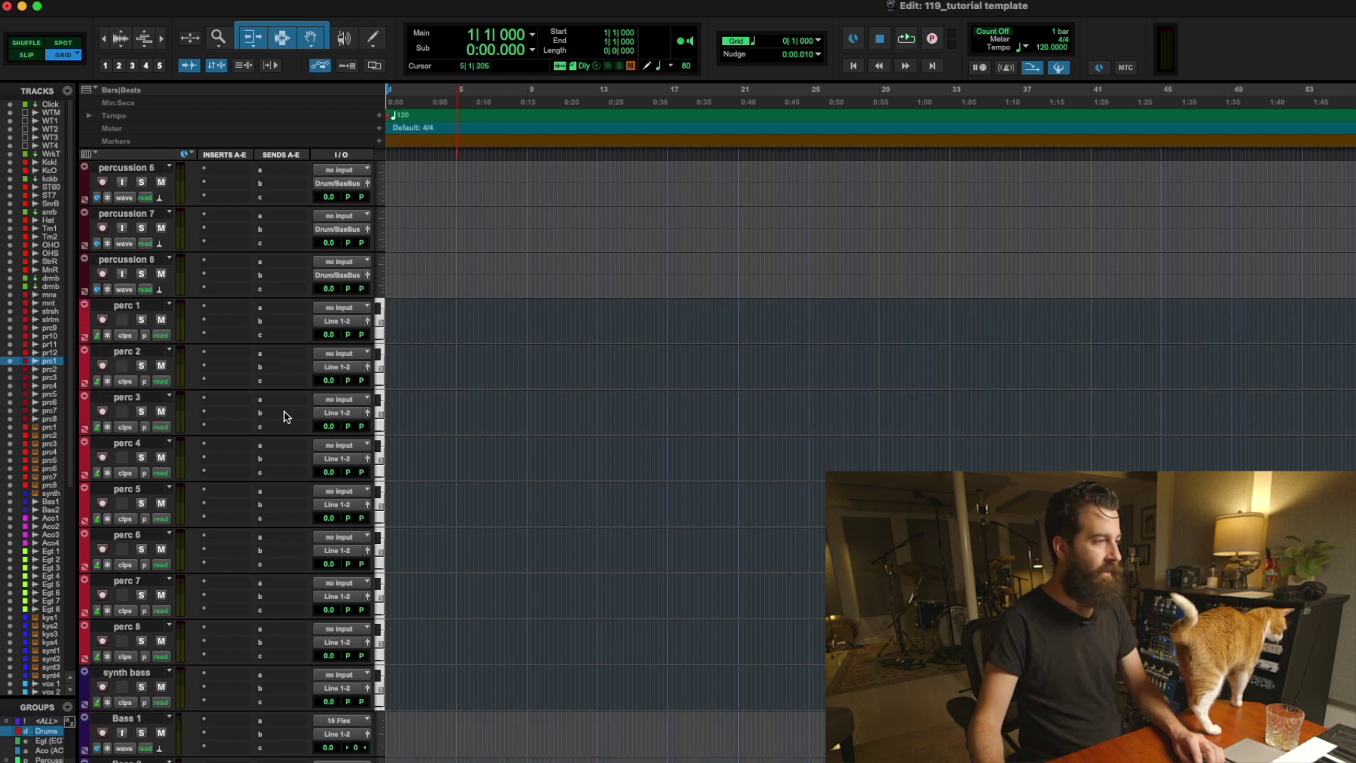
left_click(136, 306)
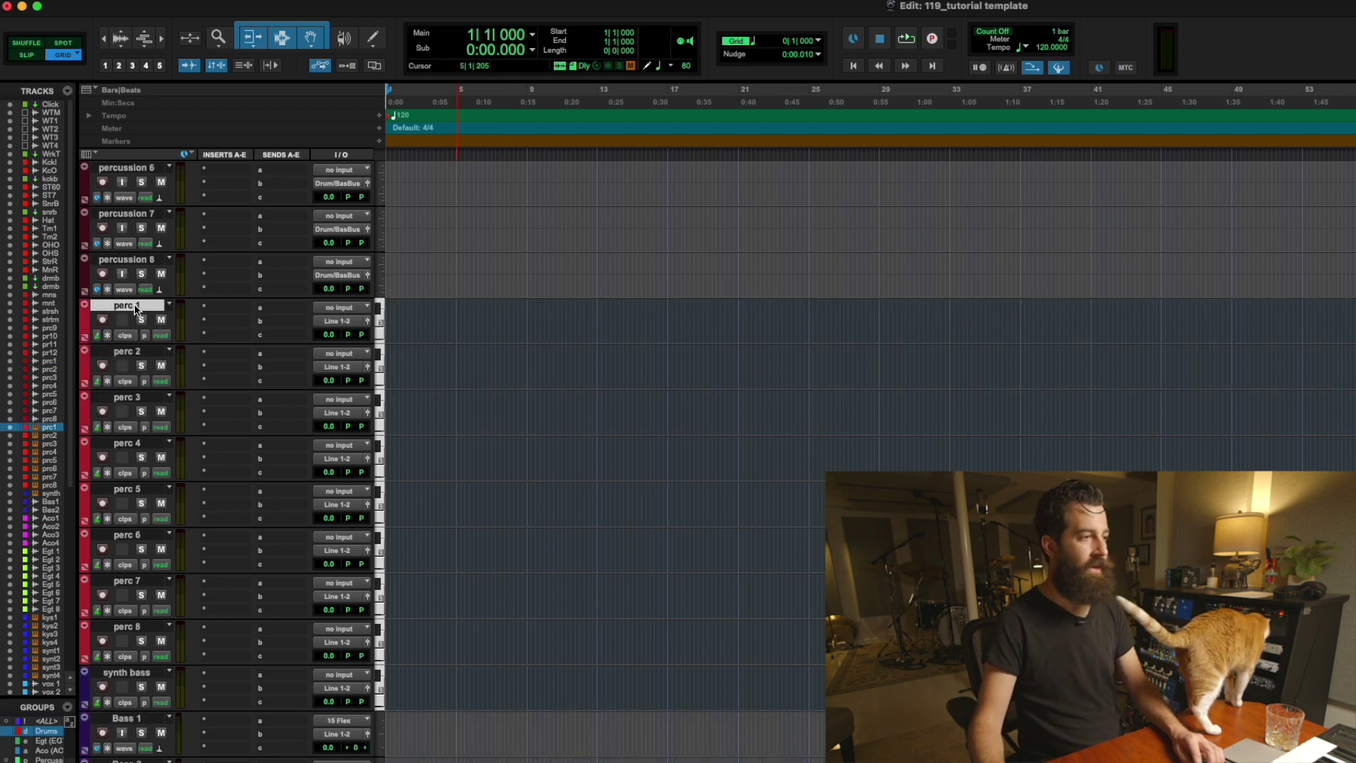
left_click(144, 630, "shift")
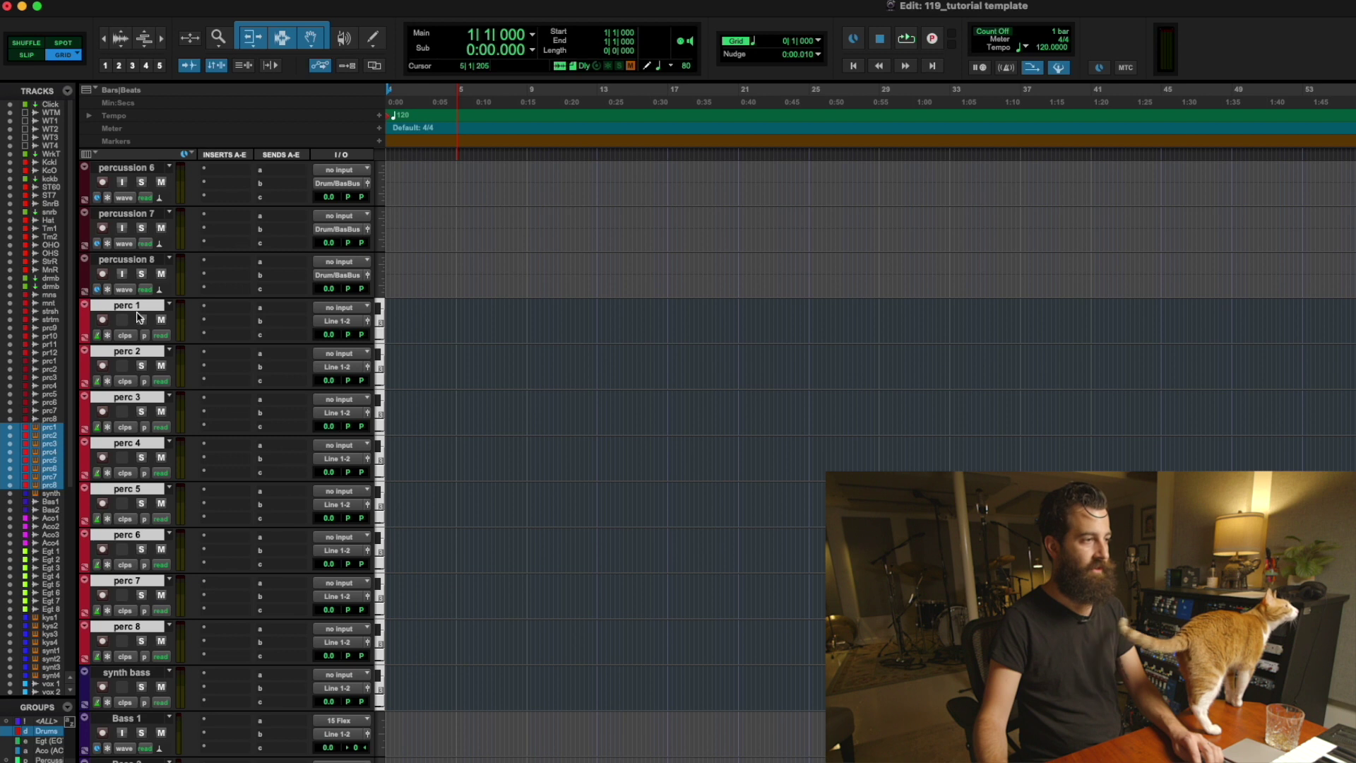
left_click(237, 306)
mouse_move(297, 307)
mouse_move(408, 439)
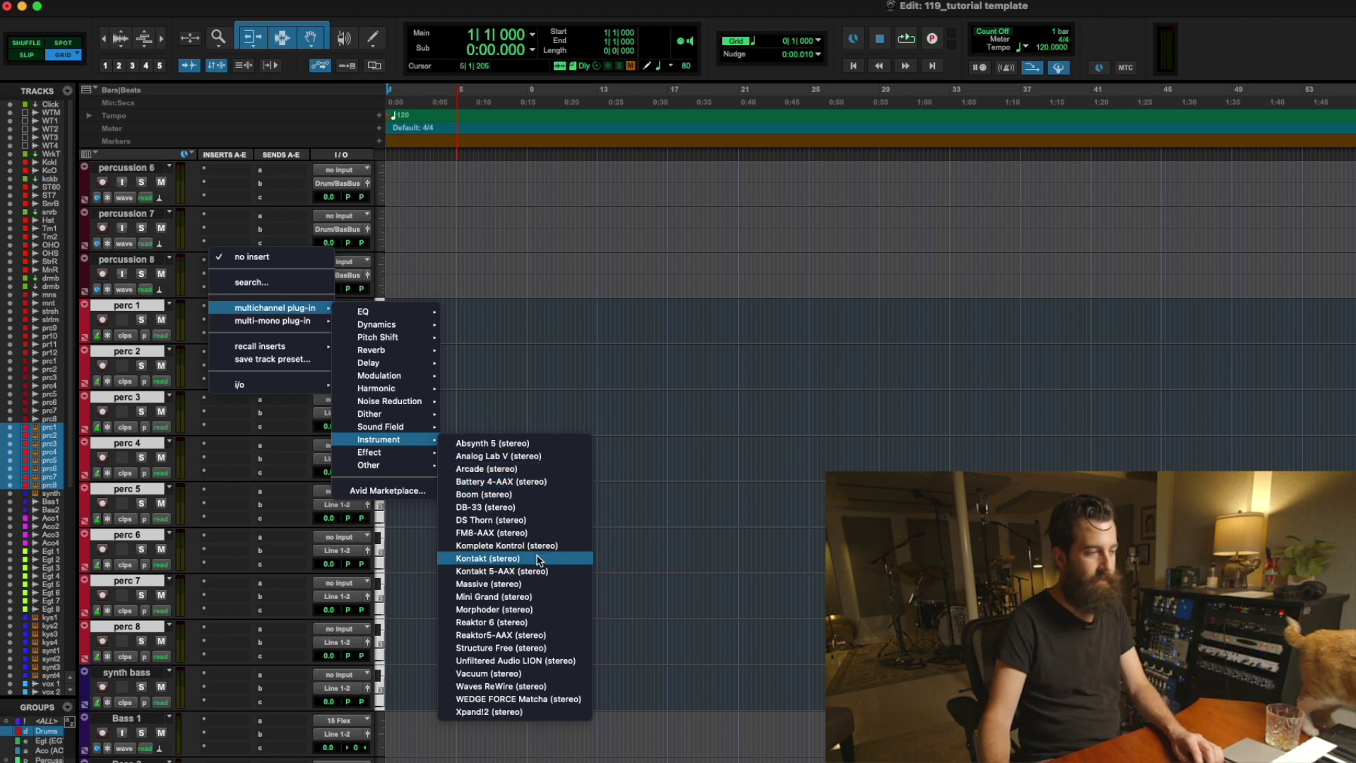
left_click(721, 549)
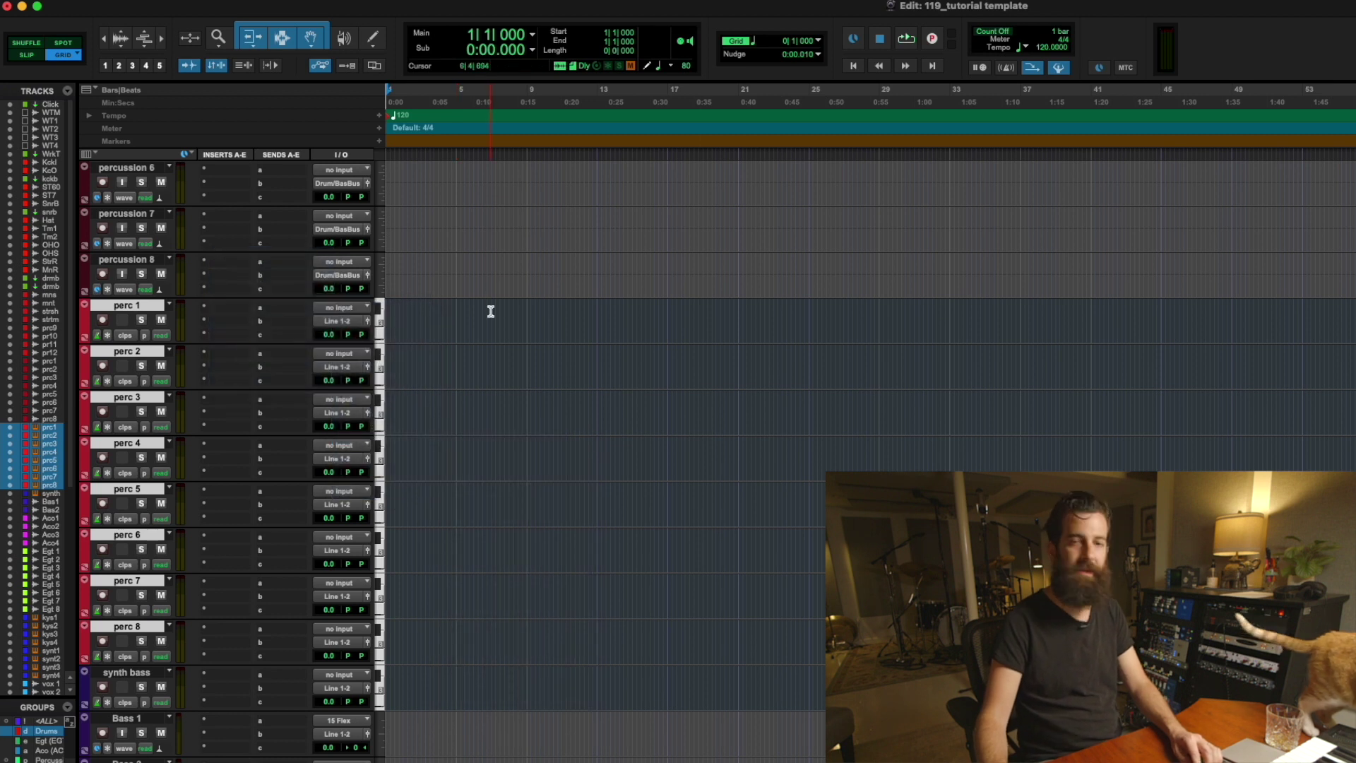
left_click(129, 306)
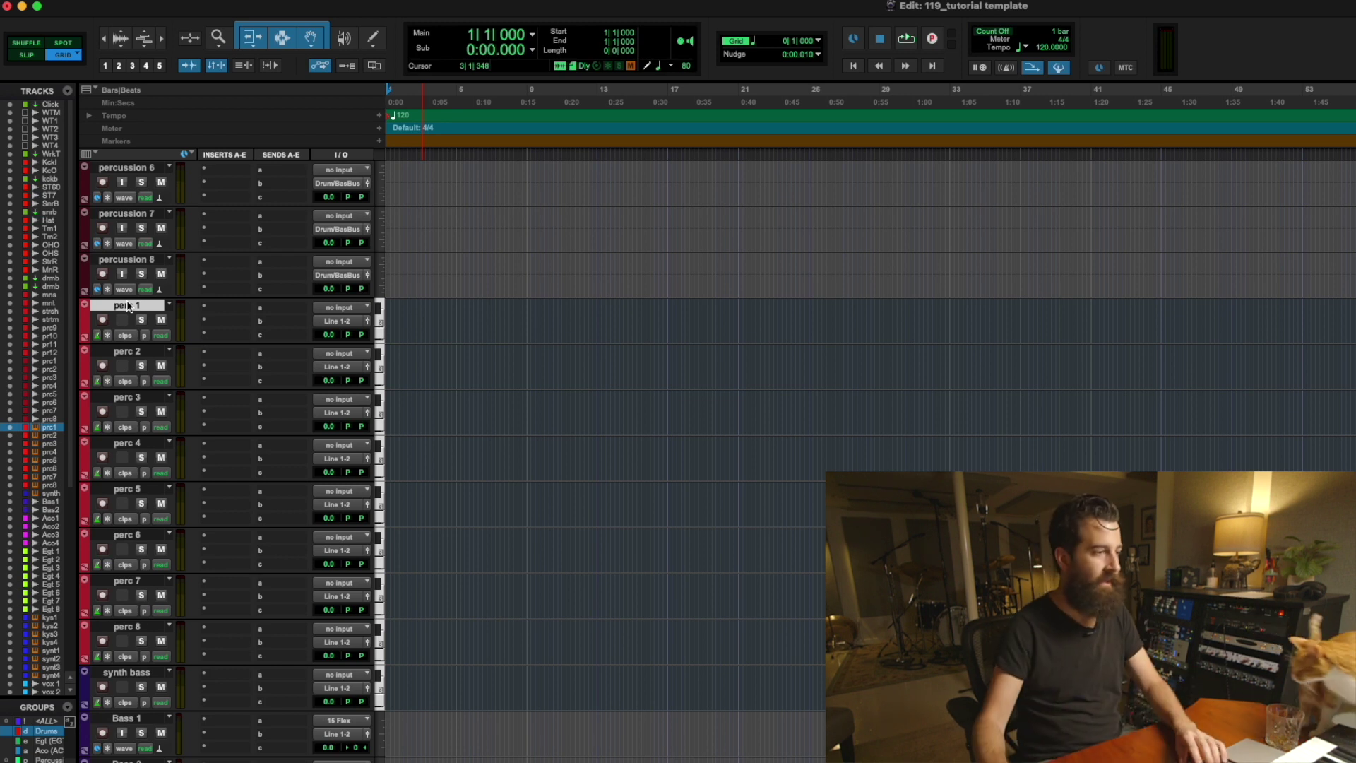
Review the synth bass, Bass, Aco and Egt tracks and their input and output assignments
scroll(530, 596, "down", 4)
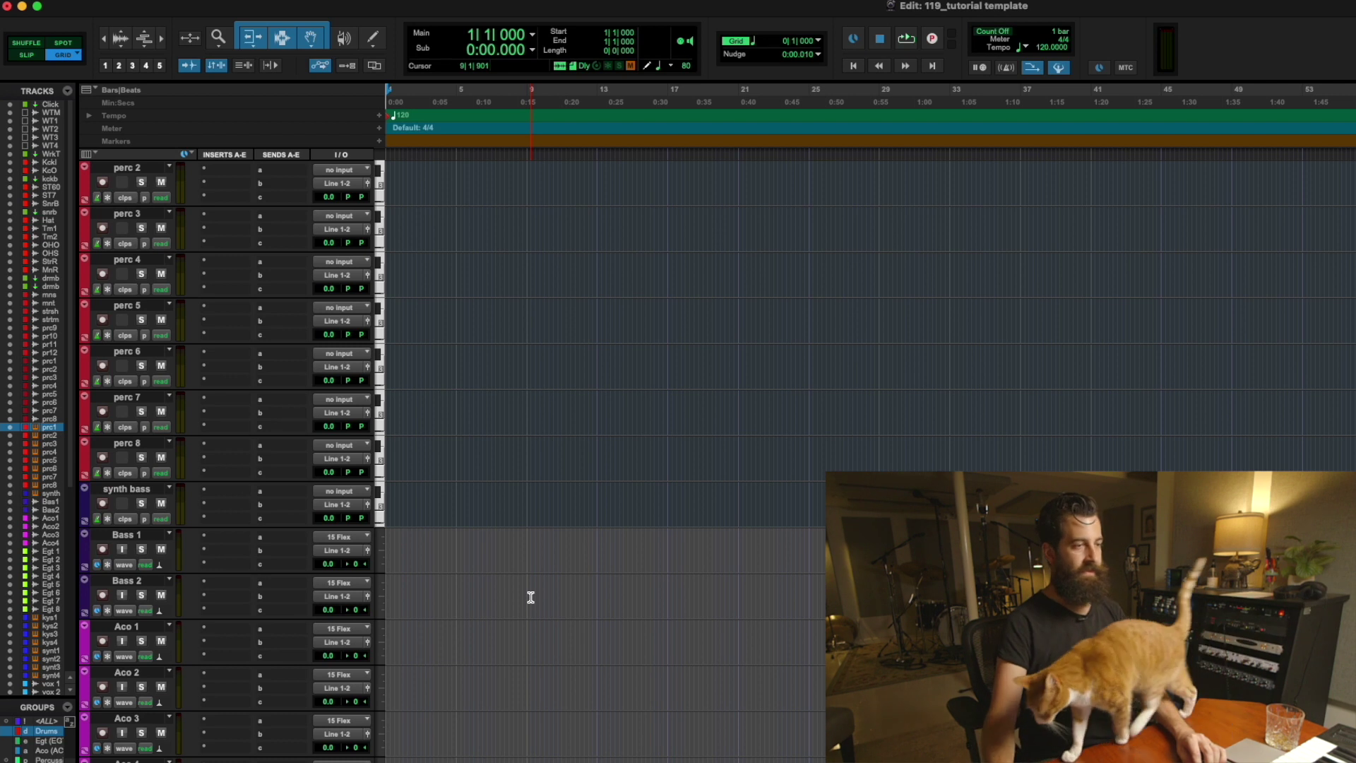
scroll(531, 597, "down", 3)
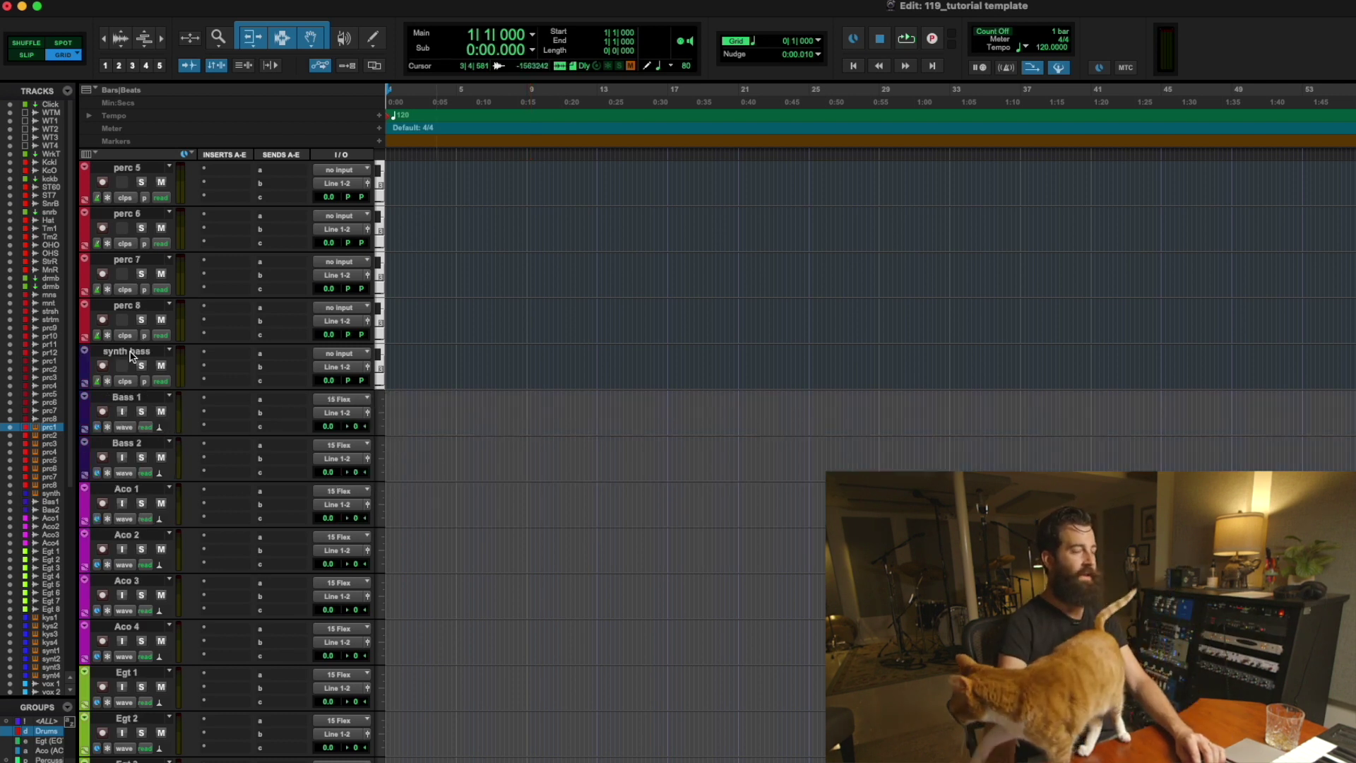
scroll(130, 356, "down", 3)
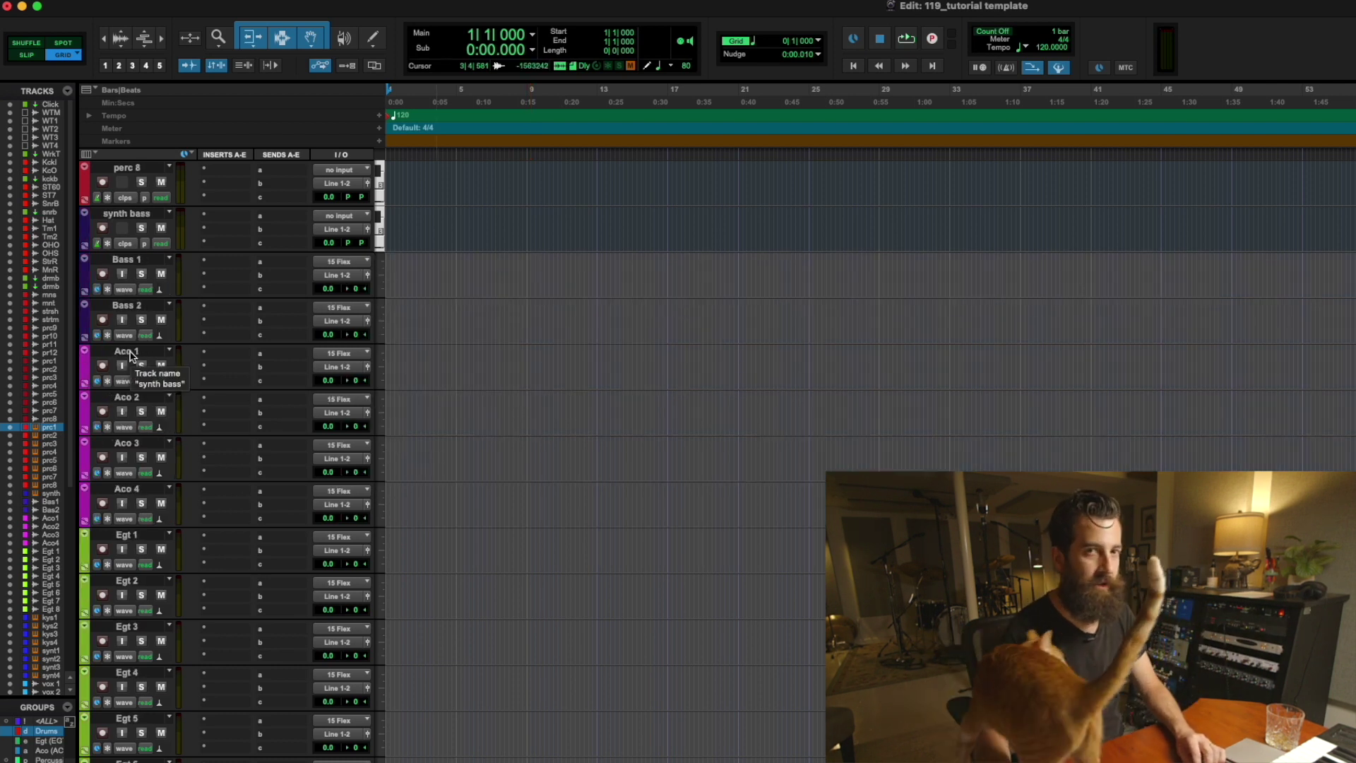
left_click(136, 215)
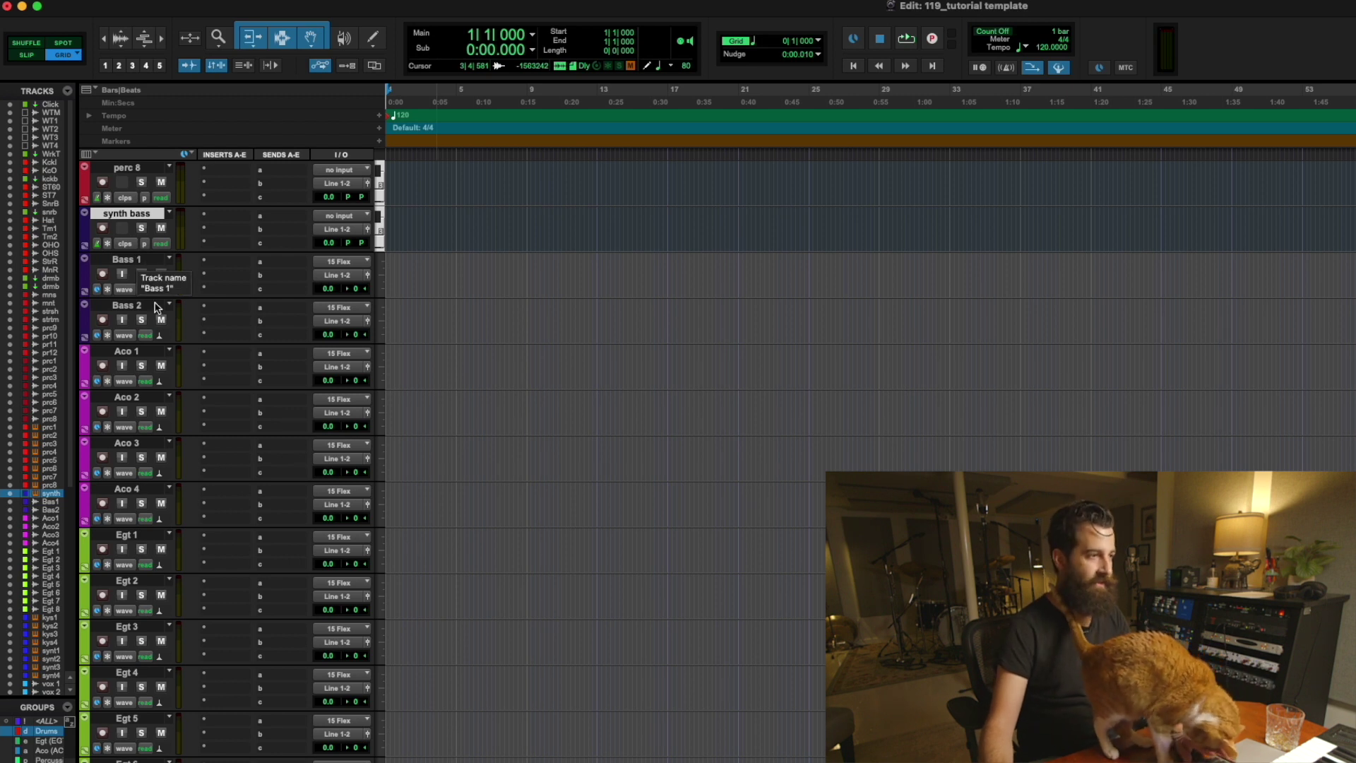
left_click(141, 351)
scroll(141, 357, "down", 1)
scroll(140, 358, "down", 3)
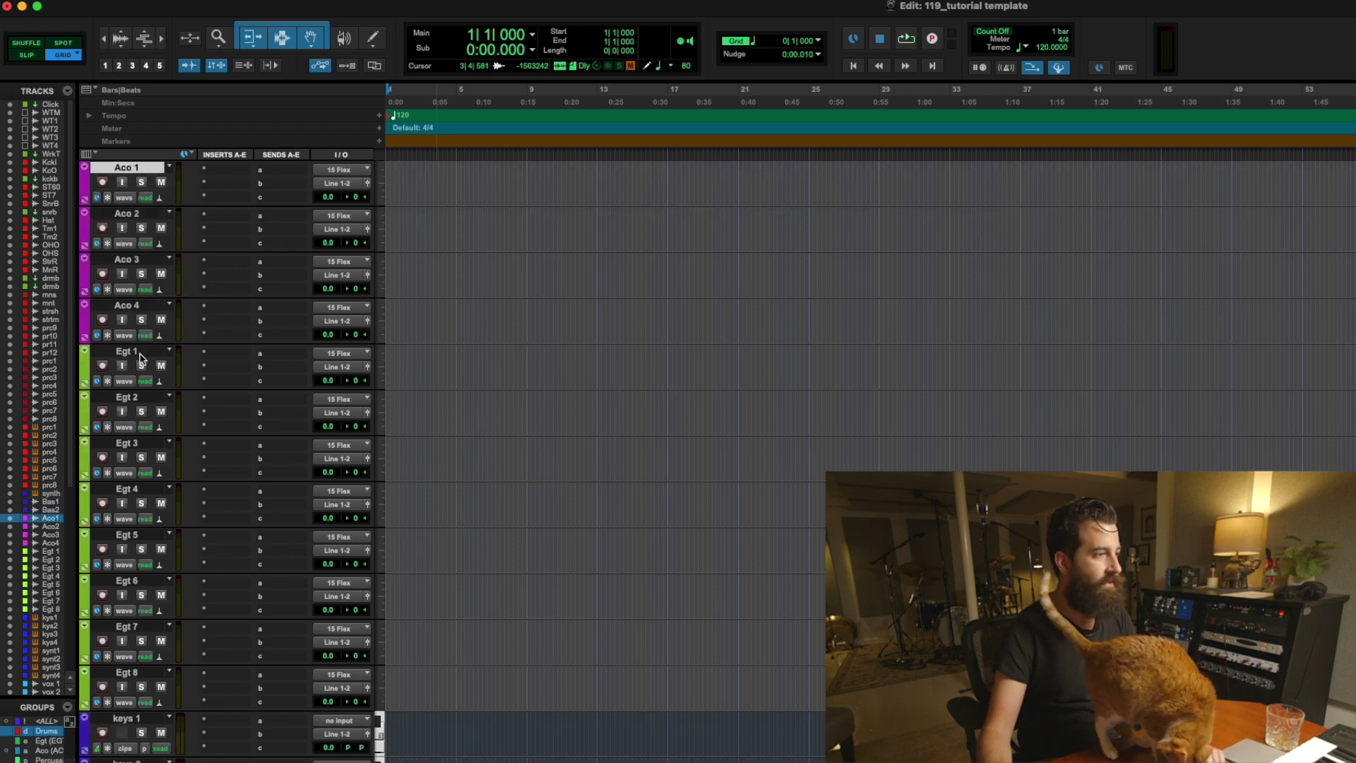
scroll(132, 354, "up", 8)
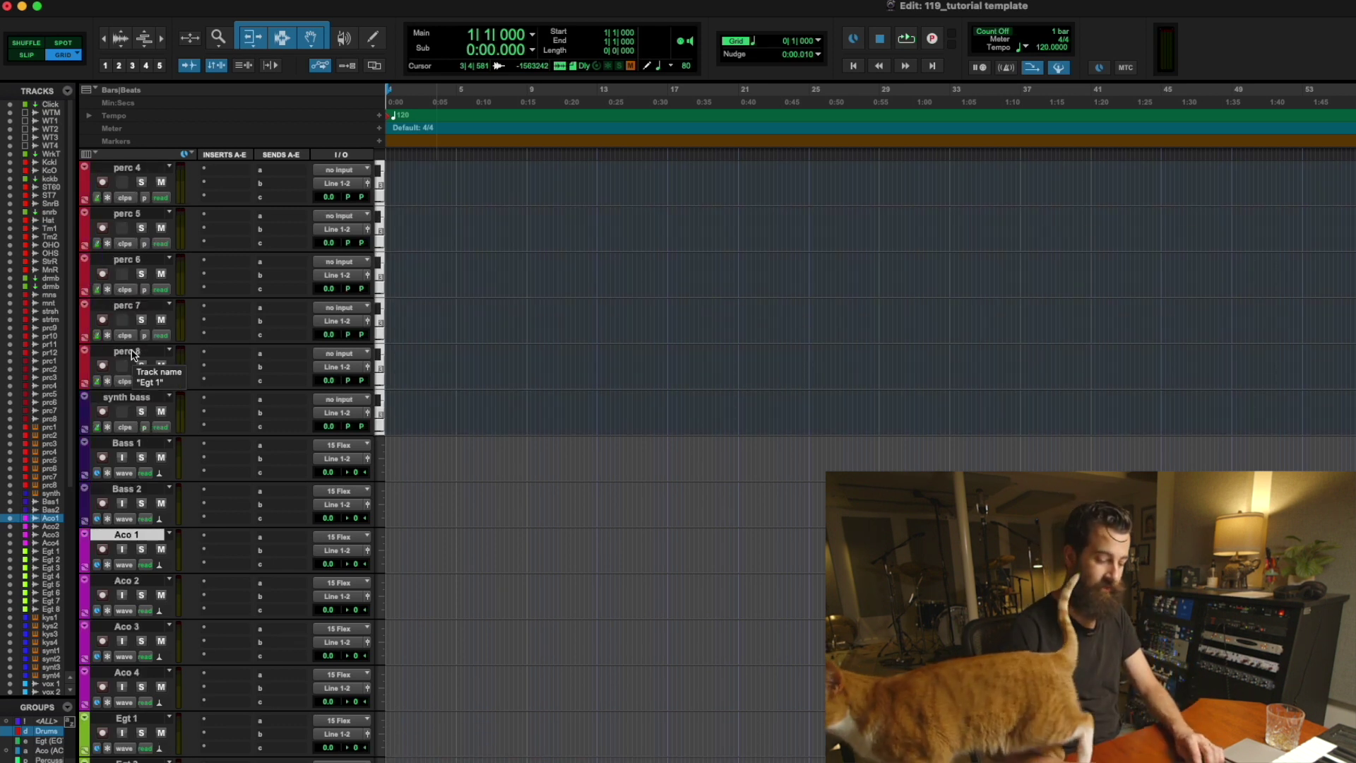
Switch to the Mix window and look across the channel strips from the drums through the guitar and keys tracks
key("super+equal")
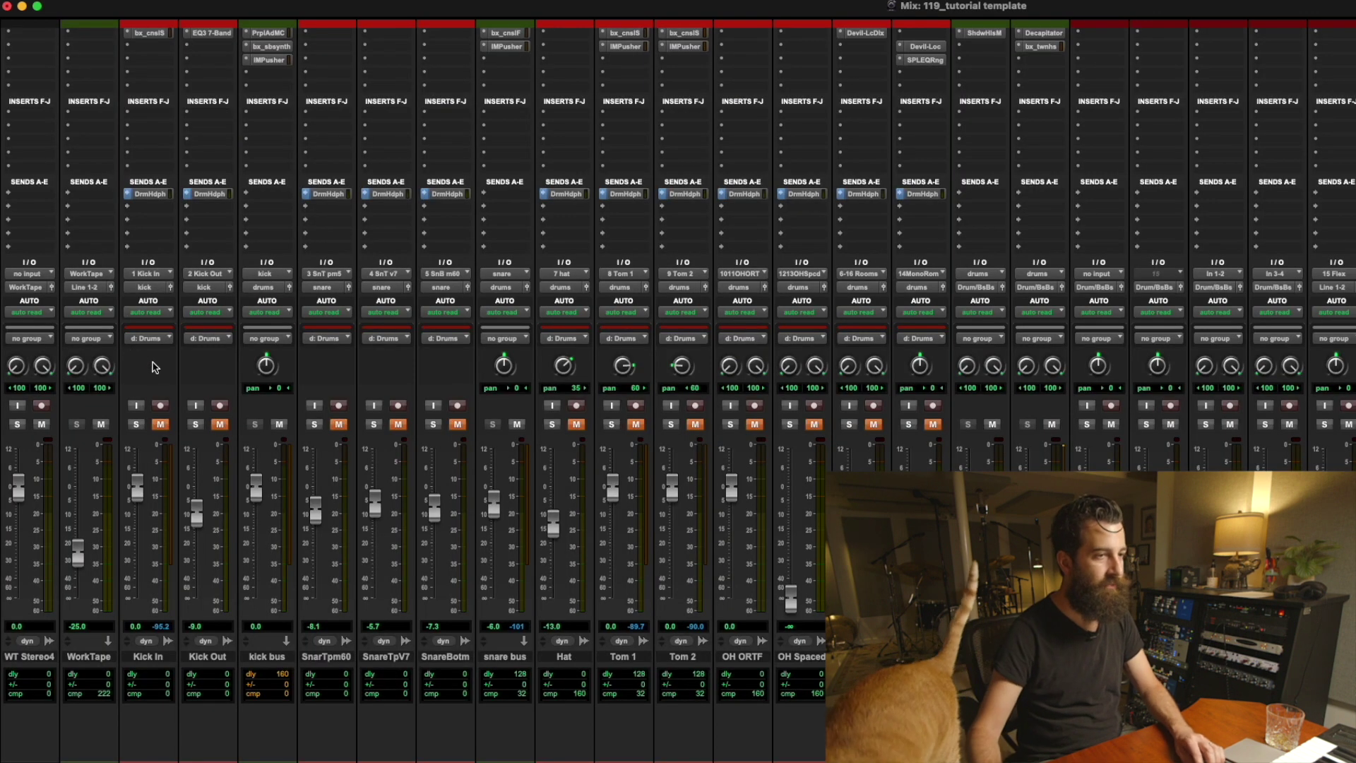
scroll(404, 480, "right", 2)
scroll(404, 479, "right", 10)
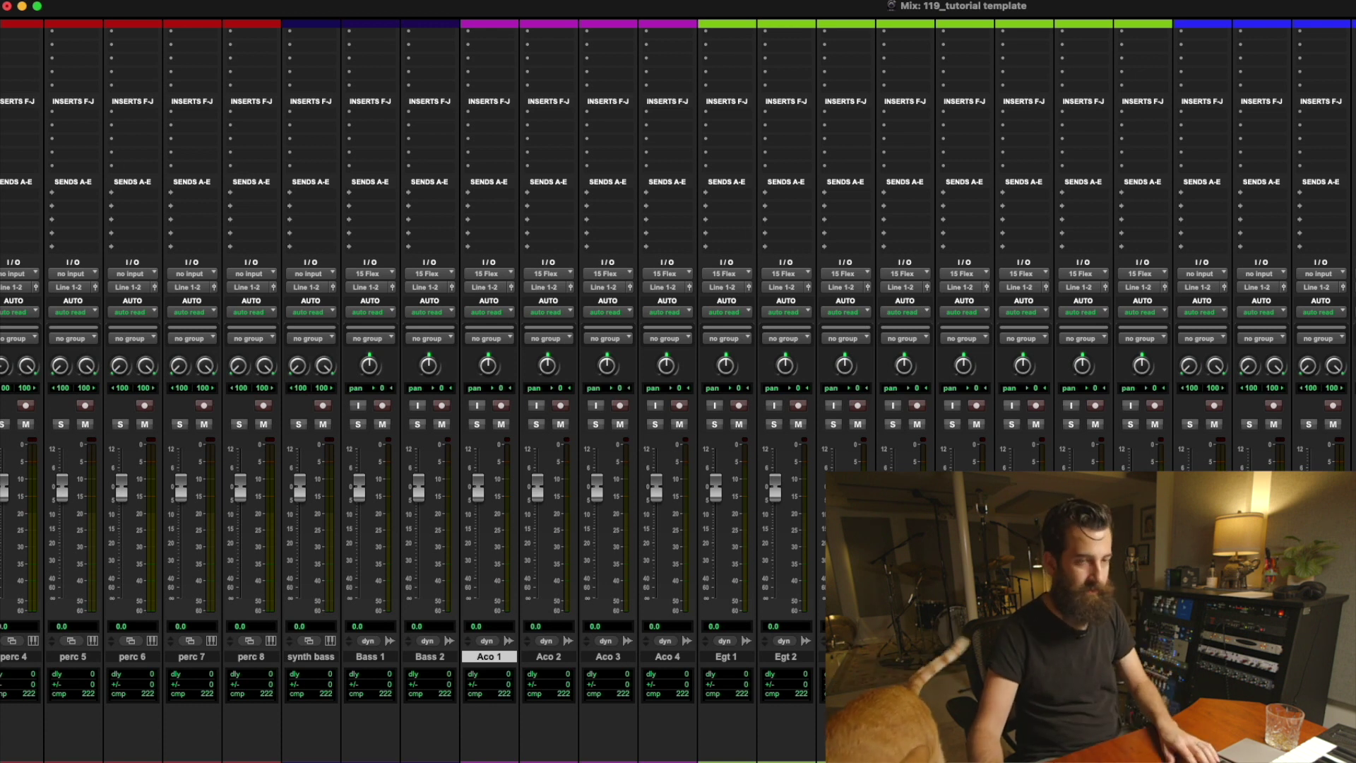
scroll(410, 382, "right", 7)
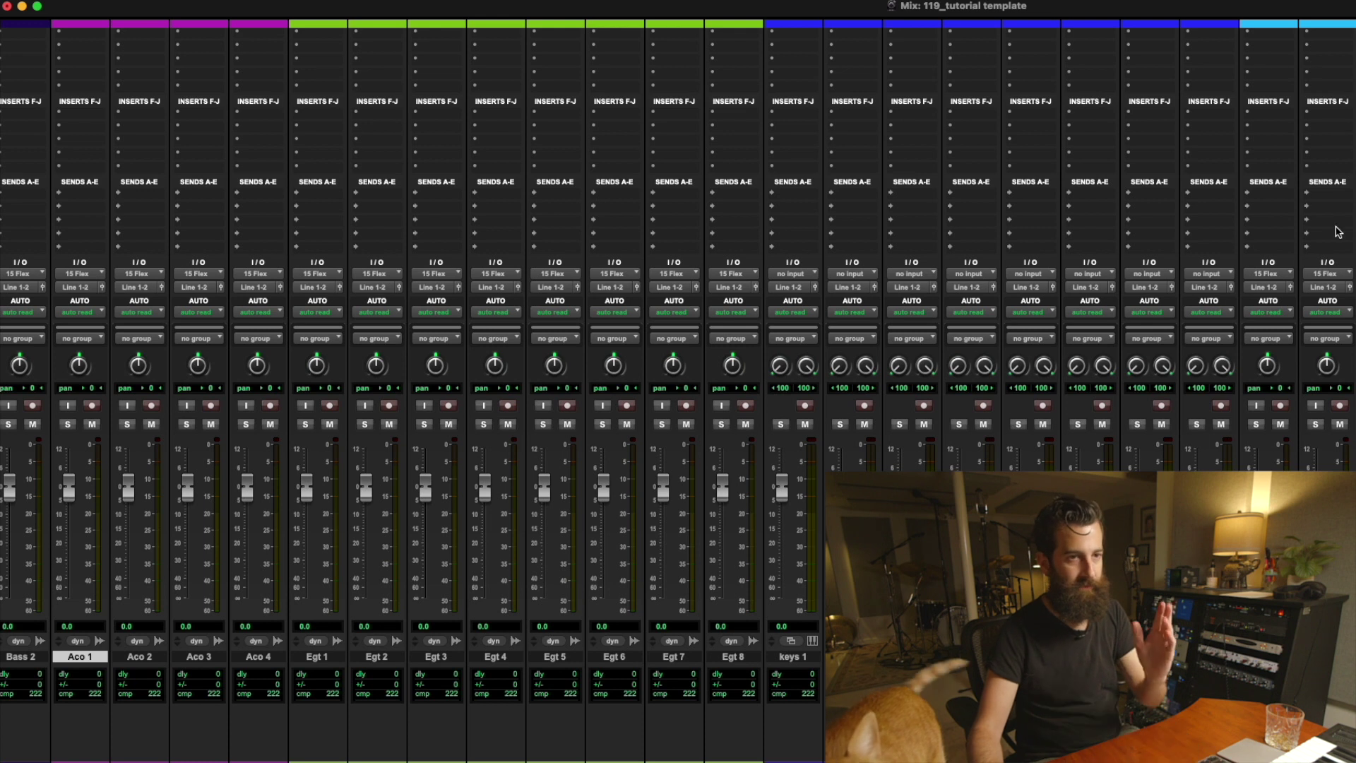
scroll(679, 381, "right", 2)
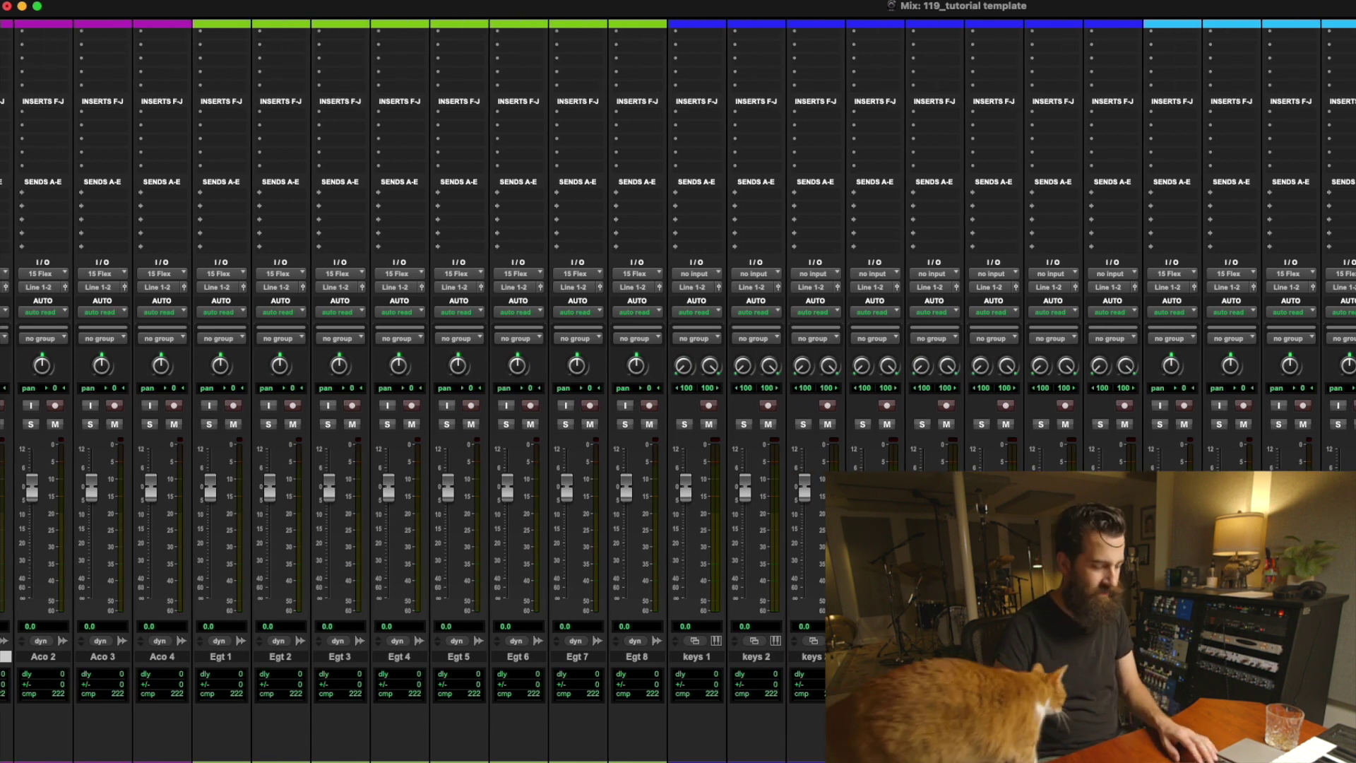
Look across the remaining Mix window channel strips, close the Devil-Loc plug-in, and return to the Edit window to review the Egt and keys tracks
scroll(678, 382, "right", 8)
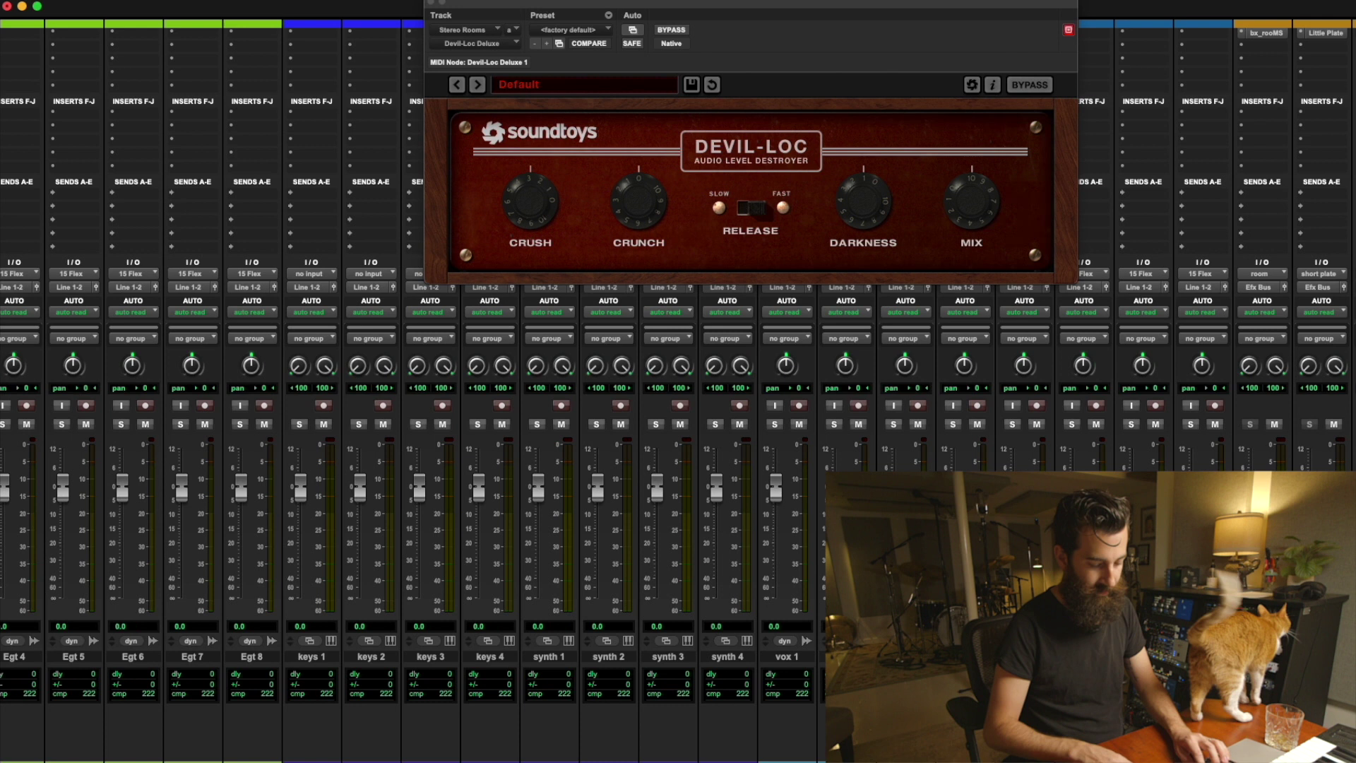
key("super+w")
key("super+=")
scroll(940, 218, "down", 8)
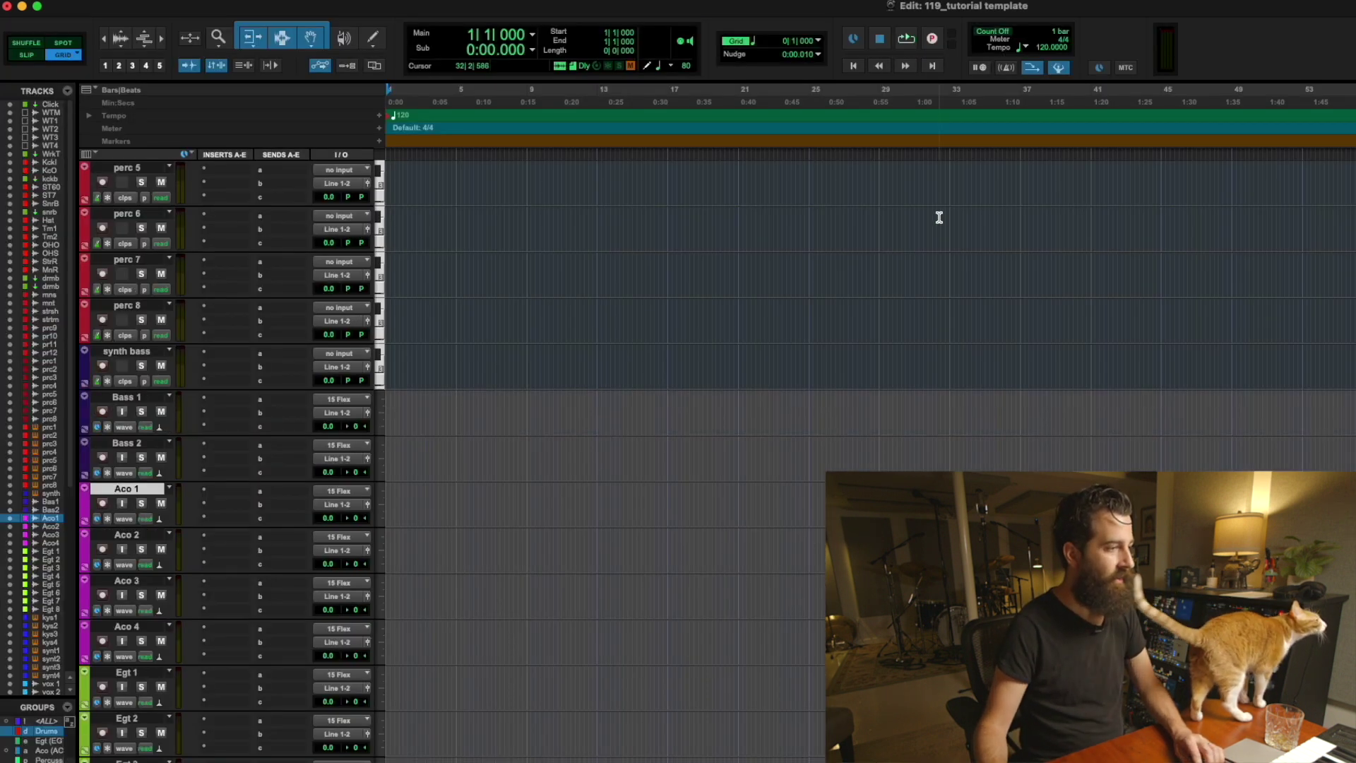
scroll(940, 218, "down", 4)
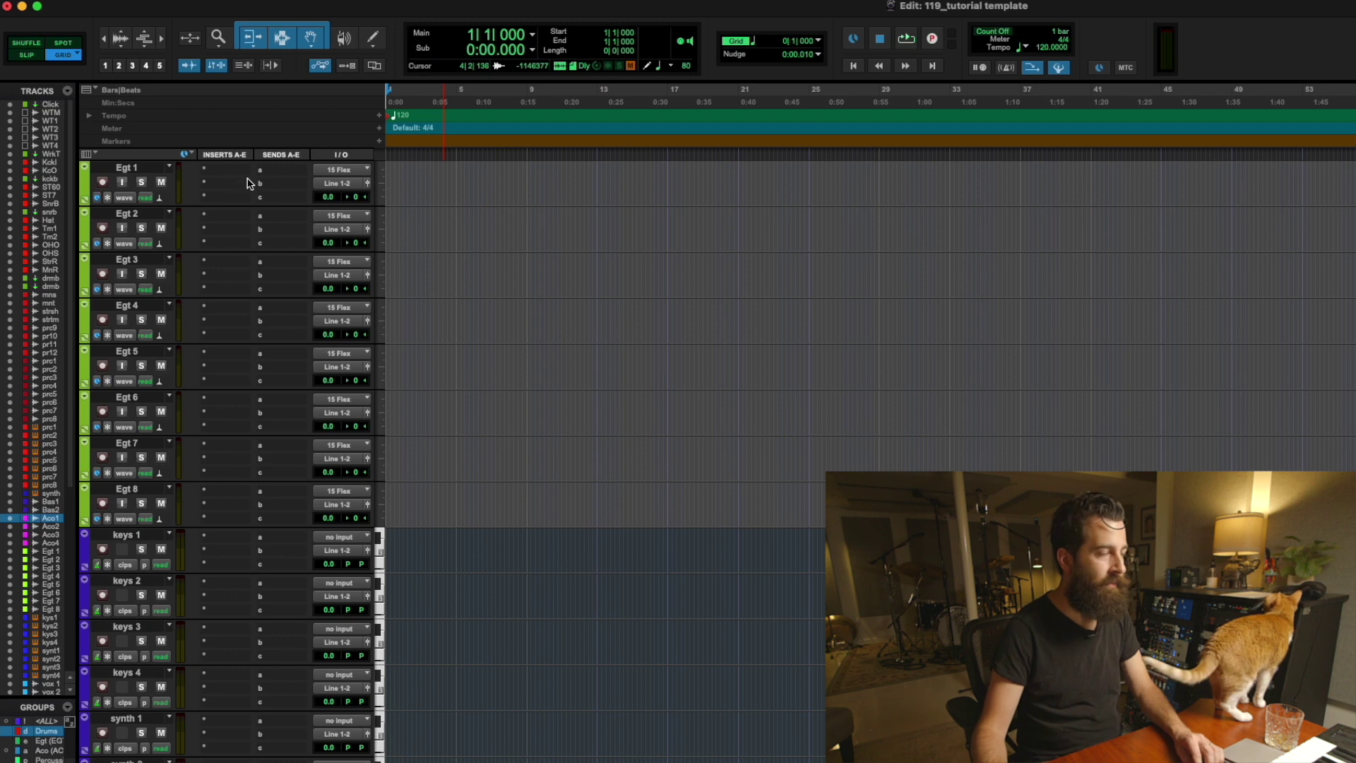
scroll(541, 431, "down", 5)
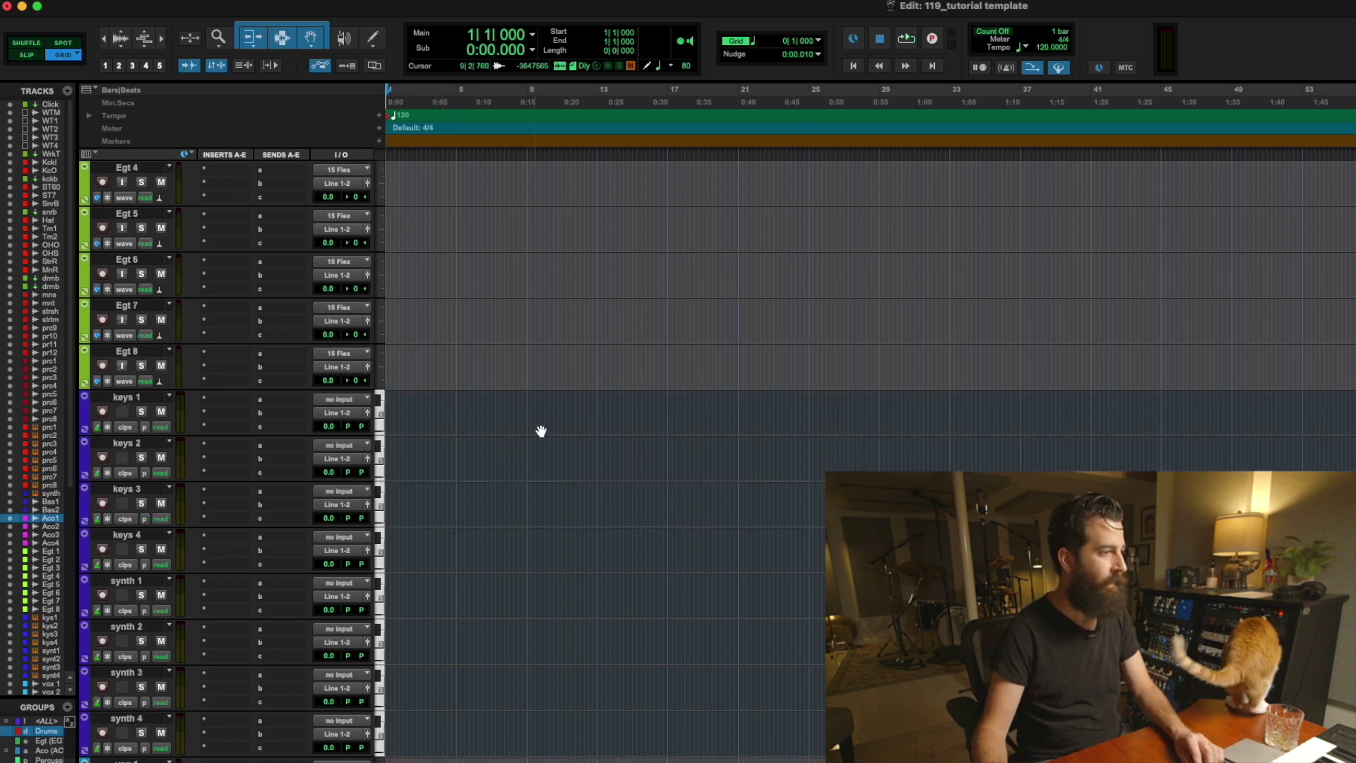
Select the keys 1 track and look through the stereo multichannel instrument plug-ins available for its first insert
double_click(139, 305)
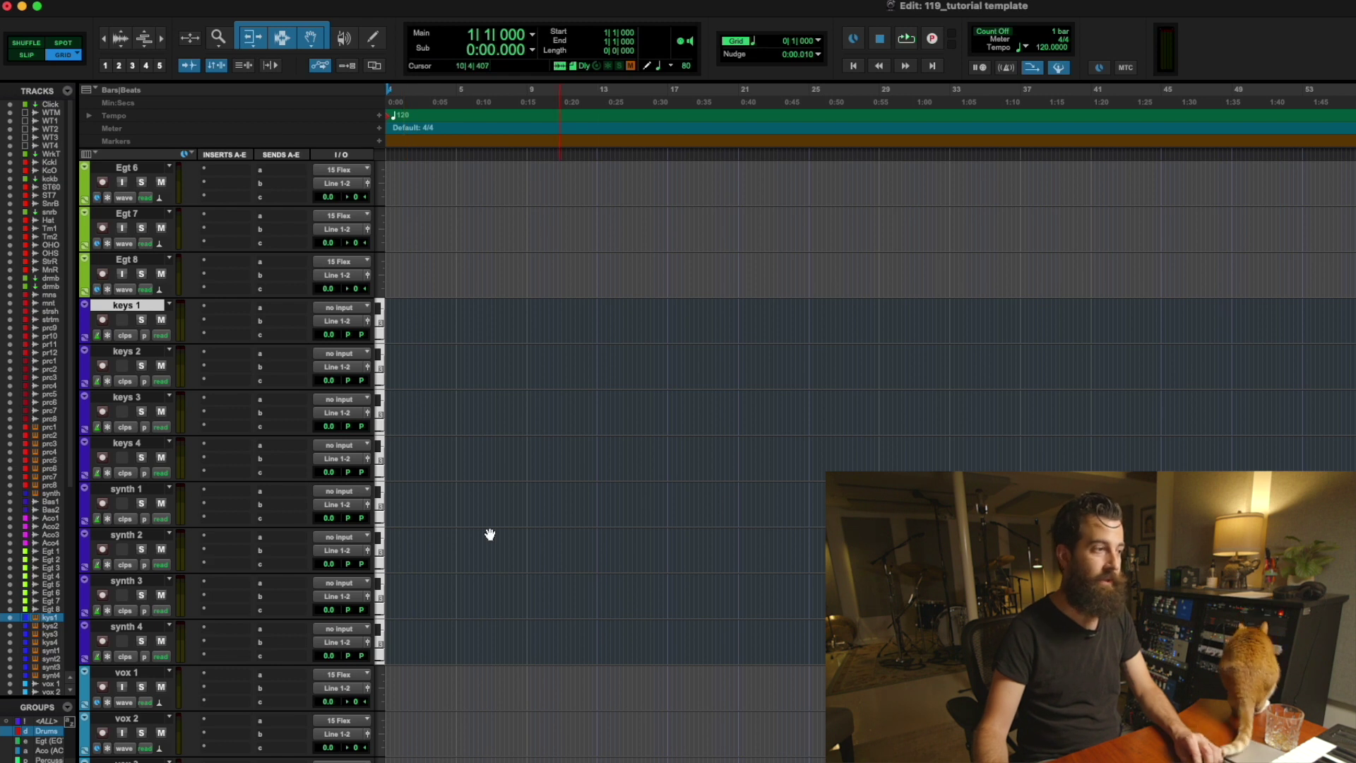
left_click(227, 304)
mouse_move(311, 308)
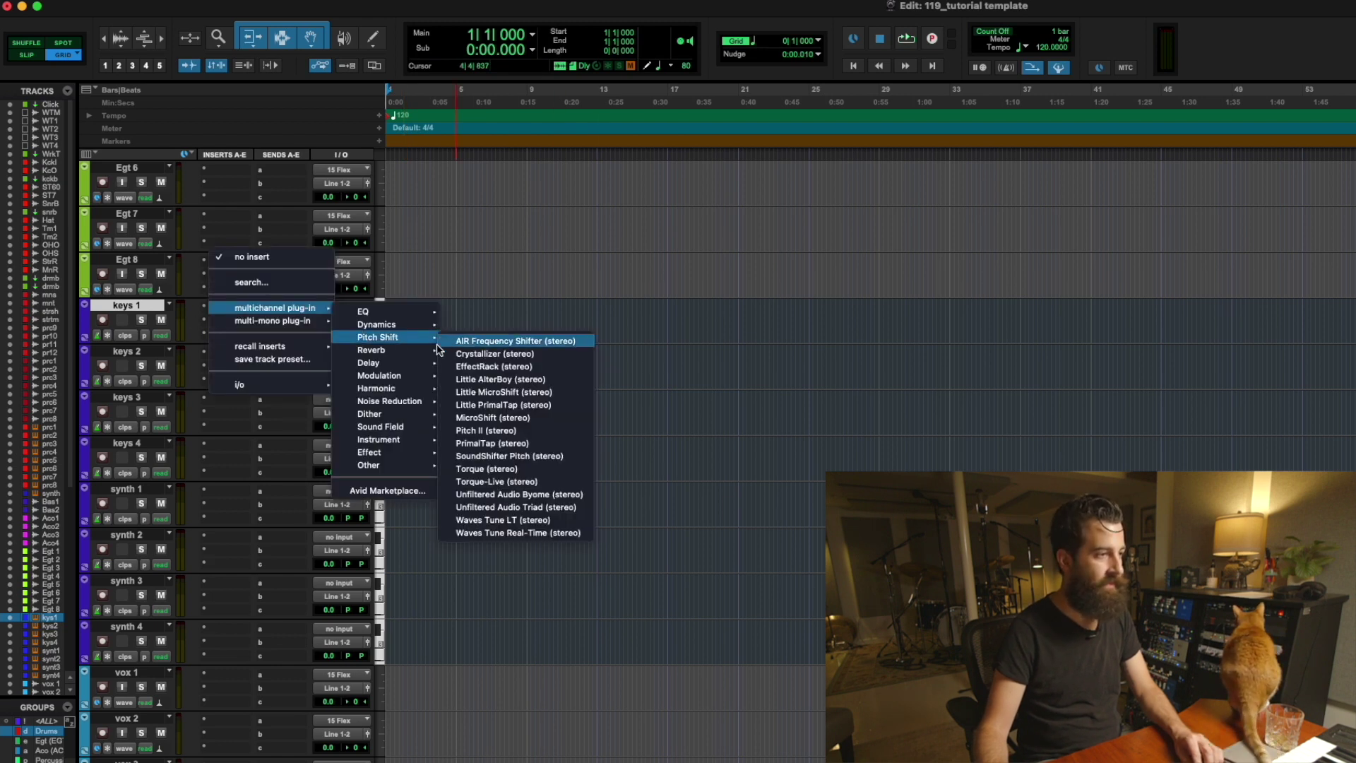
mouse_move(417, 440)
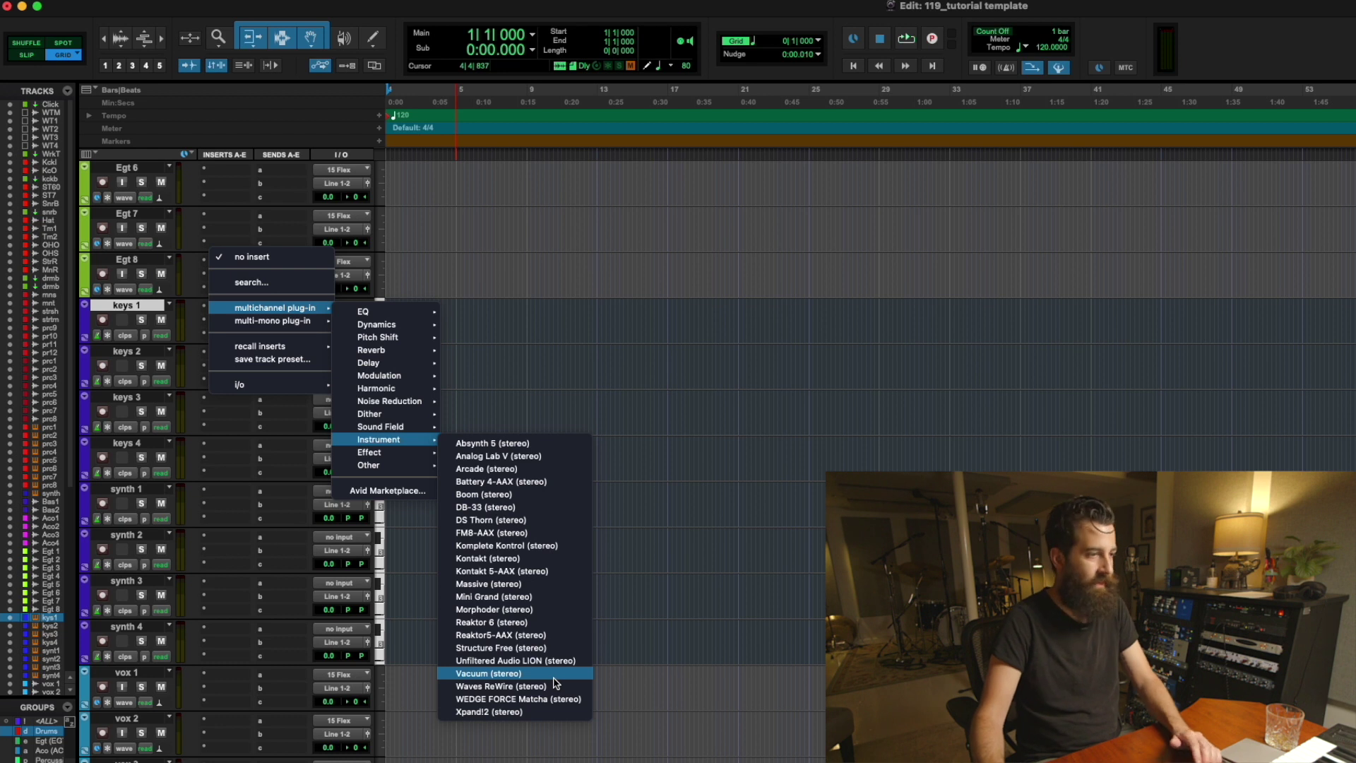
left_click(700, 472)
Review the synth, vox 1 to 4 and bgv 1 to 4 tracks with their input and output assignments
scroll(699, 473, "down", 3)
scroll(700, 475, "down", 4)
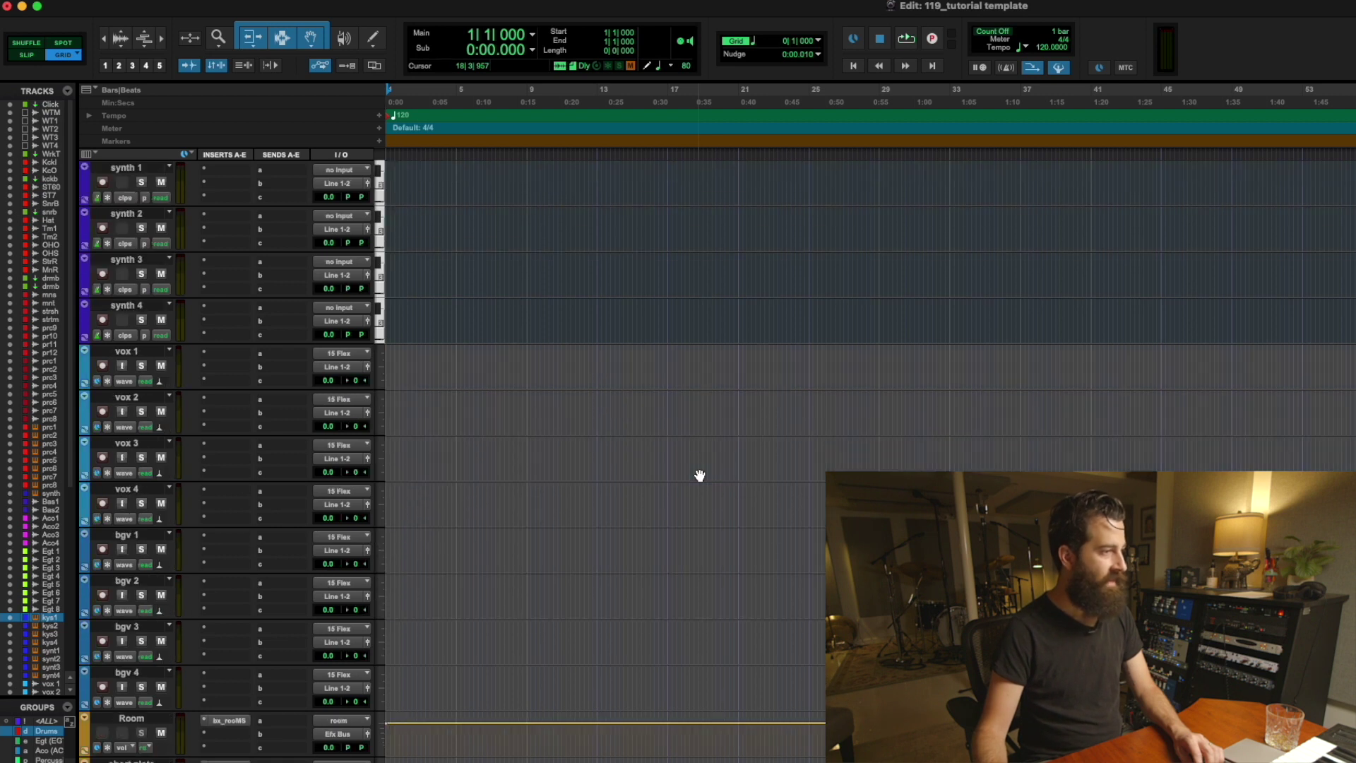
left_click(133, 352)
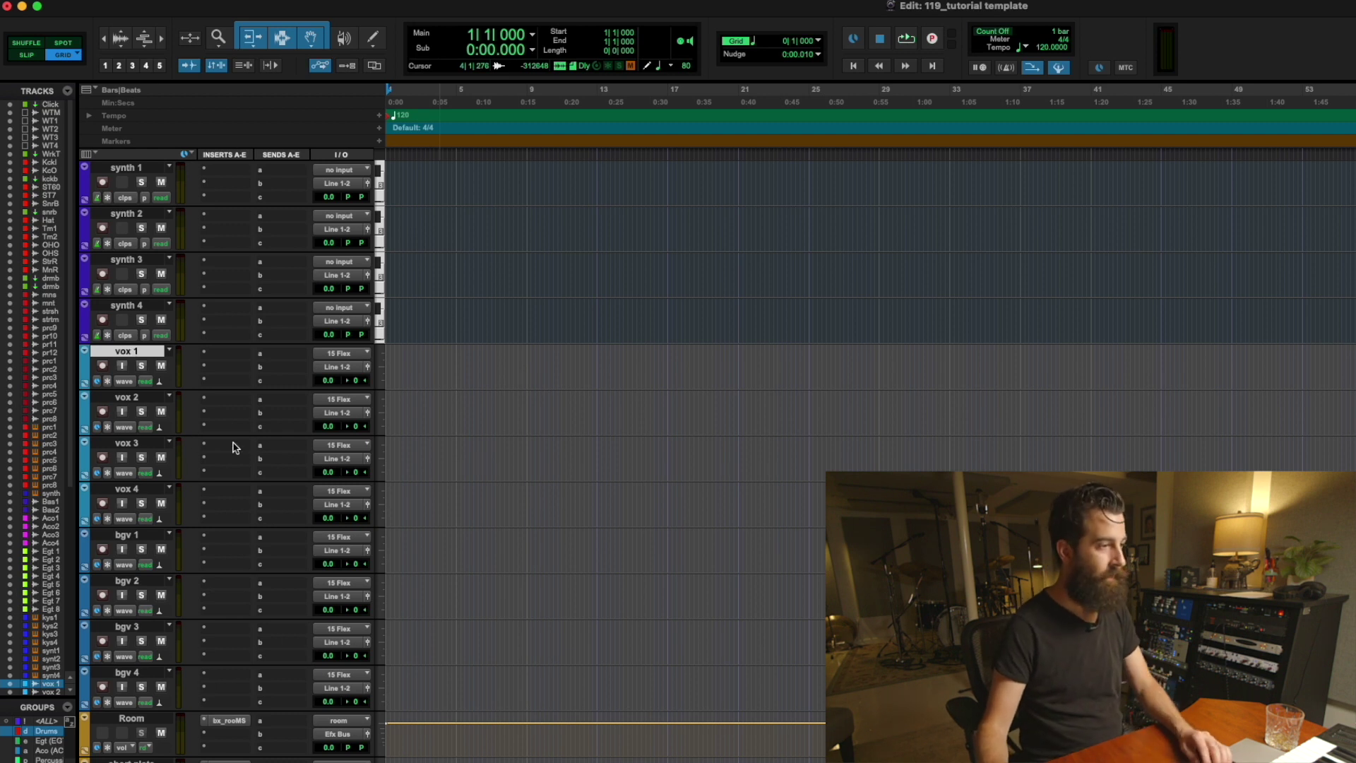
left_click(137, 492)
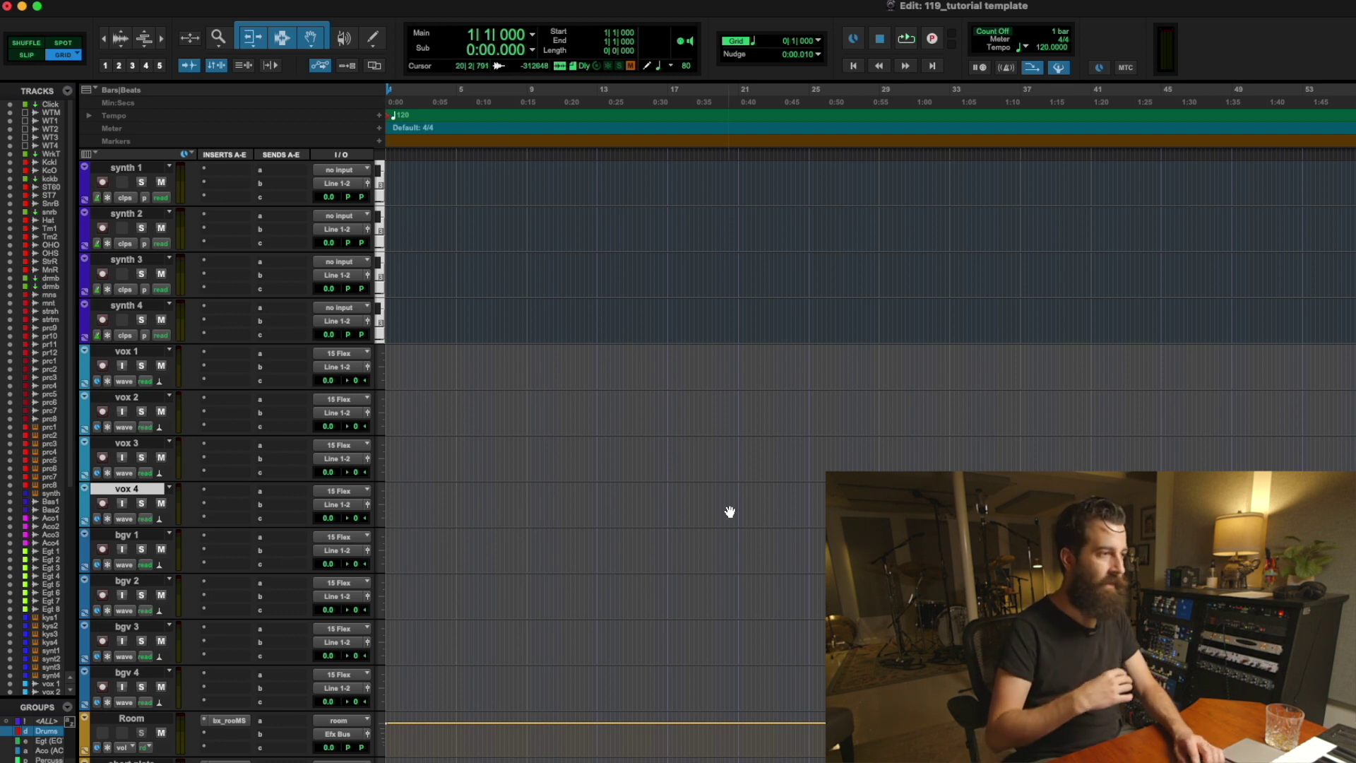
scroll(499, 400, "down", 3)
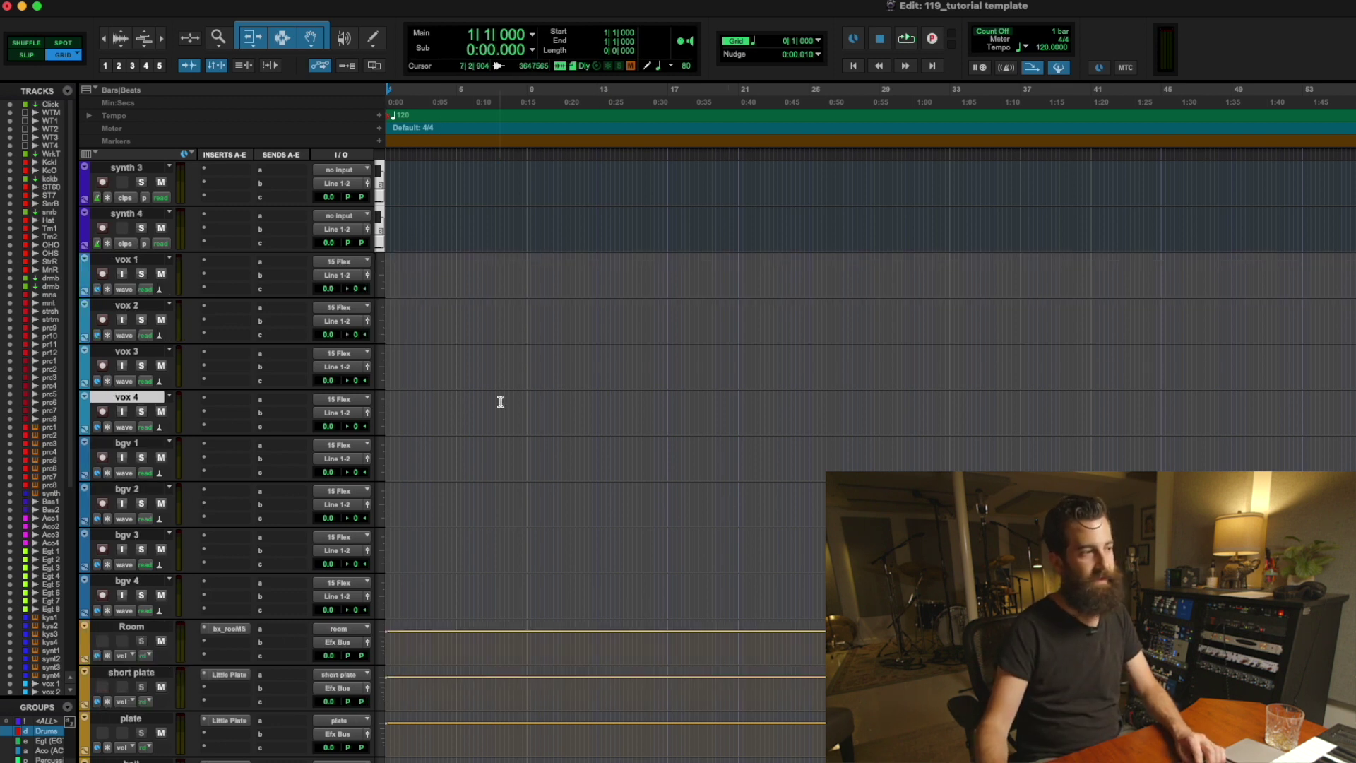
left_click(146, 400)
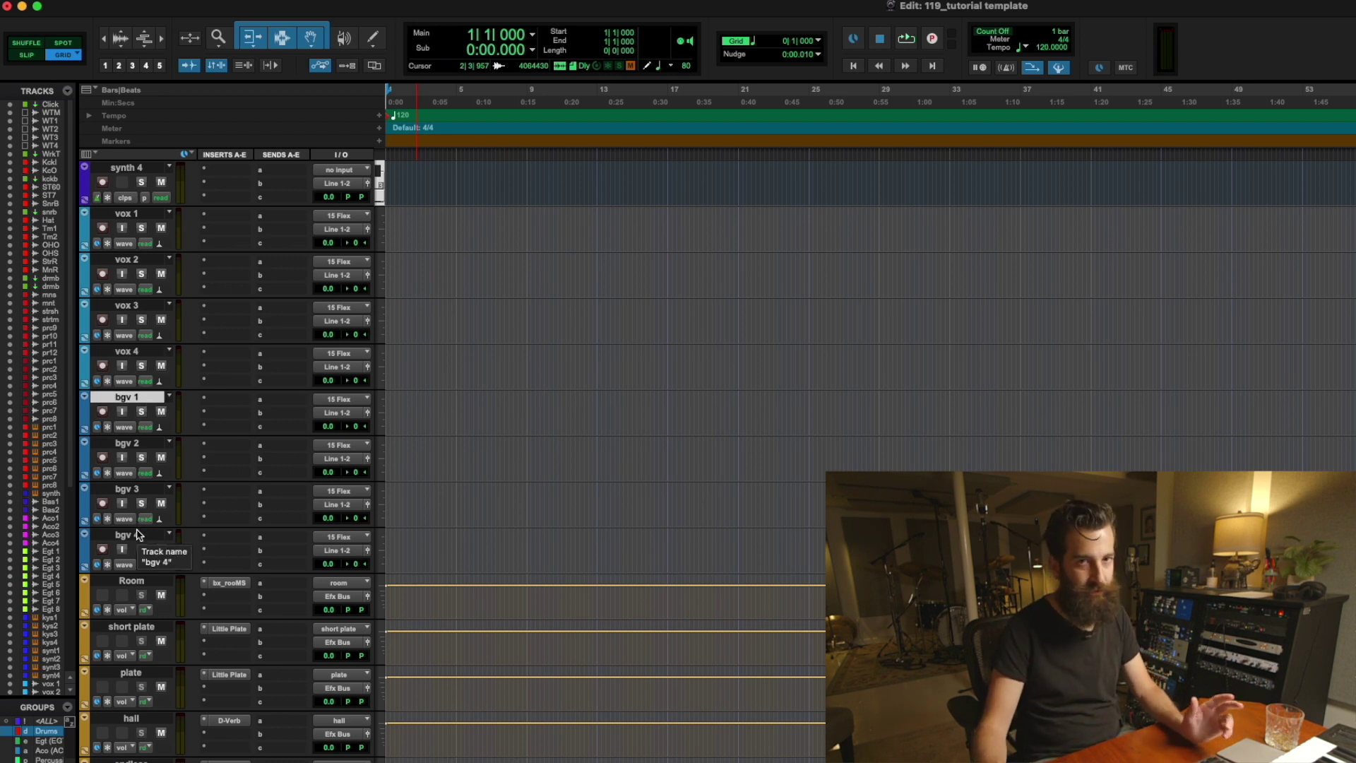
scroll(527, 533, "down", 6)
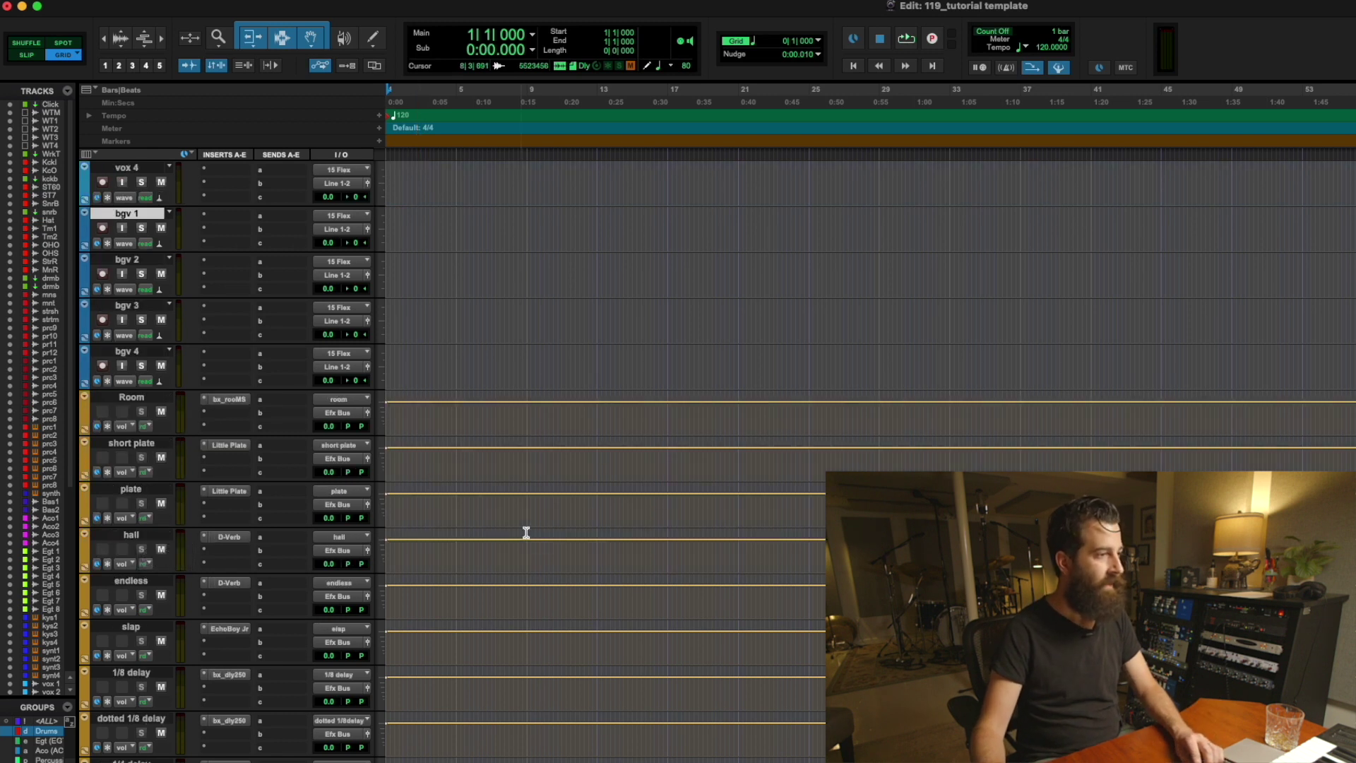
Select the Room effects return and look through the buses available for a send on the bgv 4 track
left_click(131, 306)
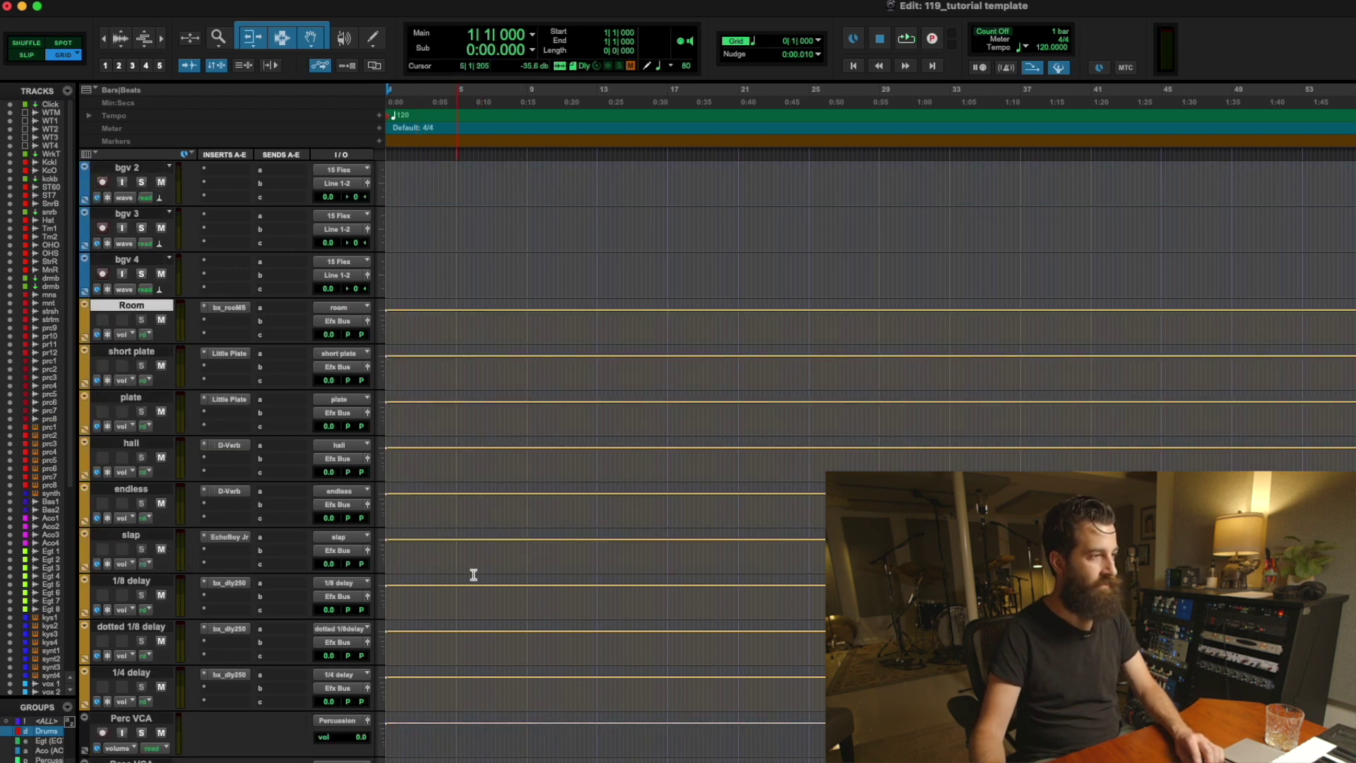
left_click(491, 325)
key("Return")
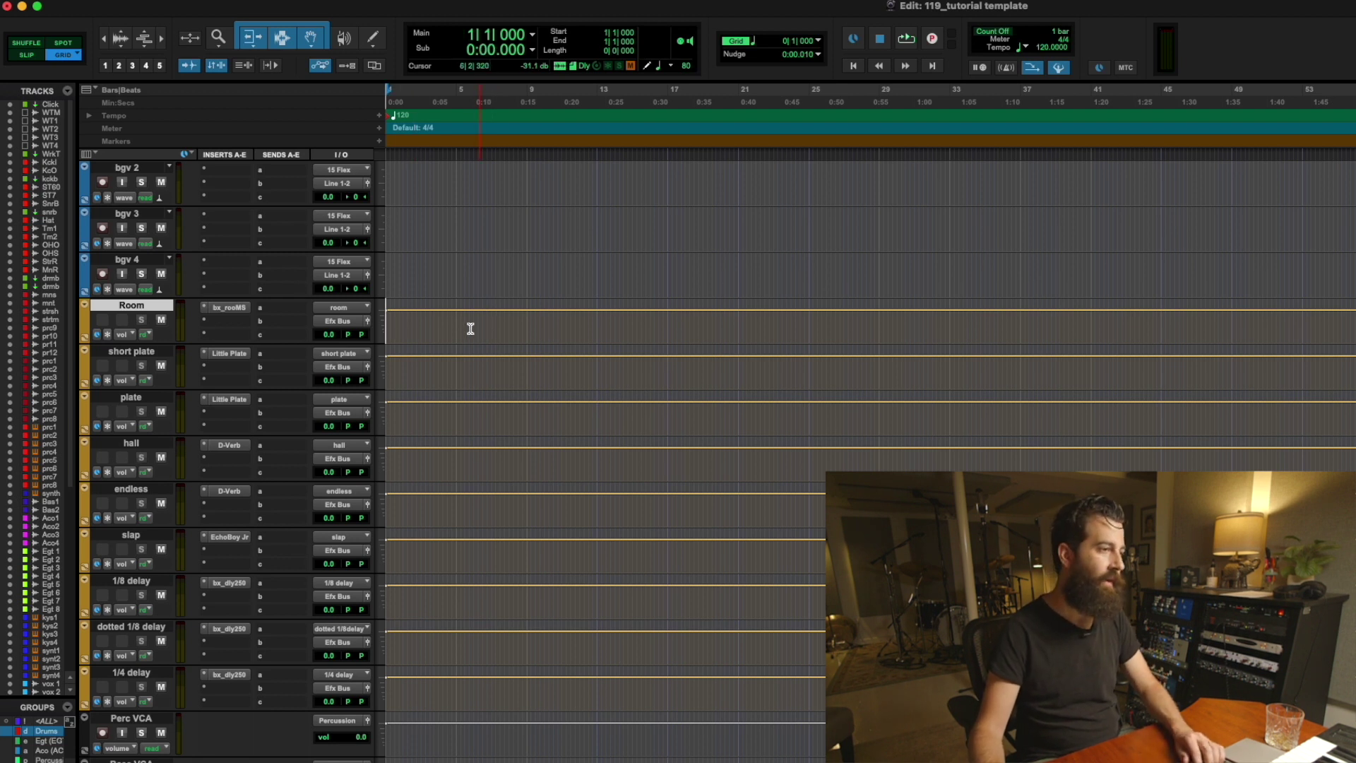
left_click(290, 263)
mouse_move(292, 275)
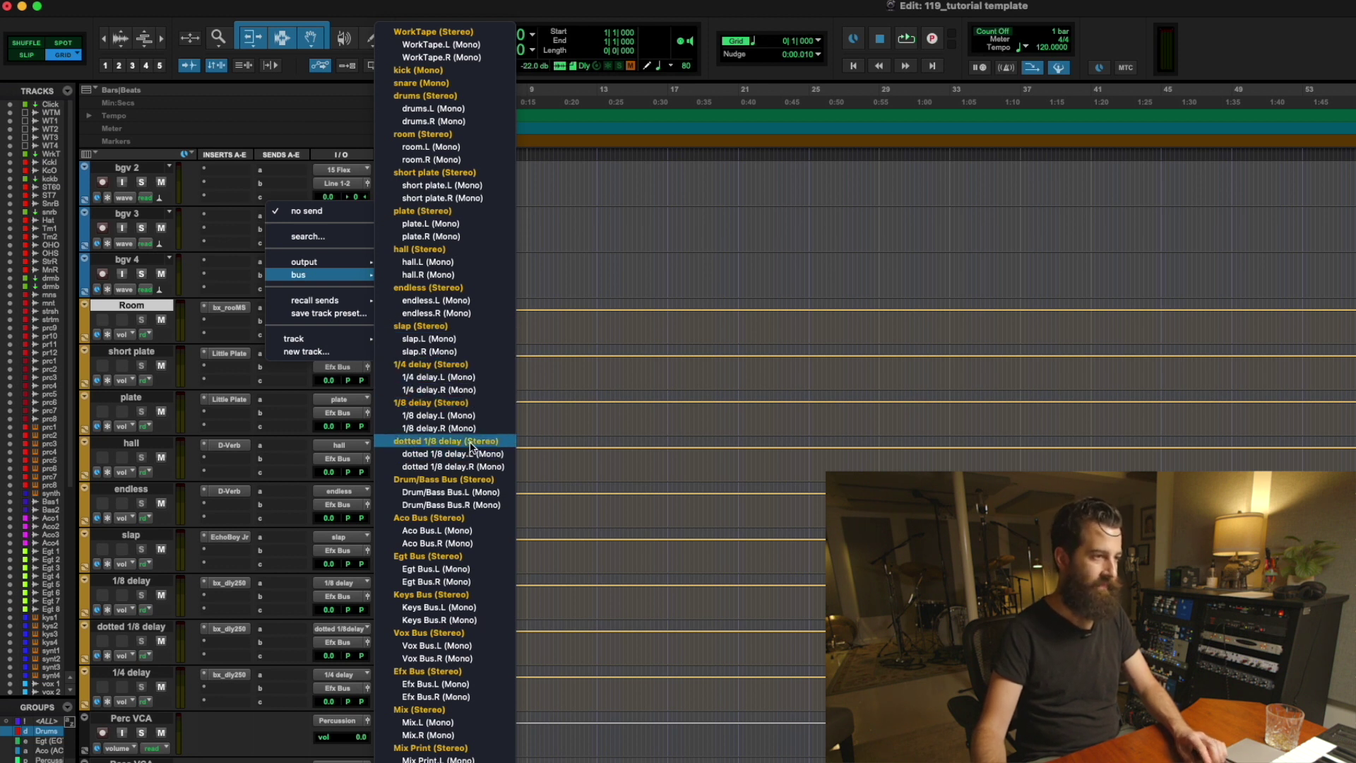
left_click(661, 265)
Inspect the reverb plug-ins inserted on the Room, short plate, plate, hall and endless returns
scroll(660, 266, "down", 2)
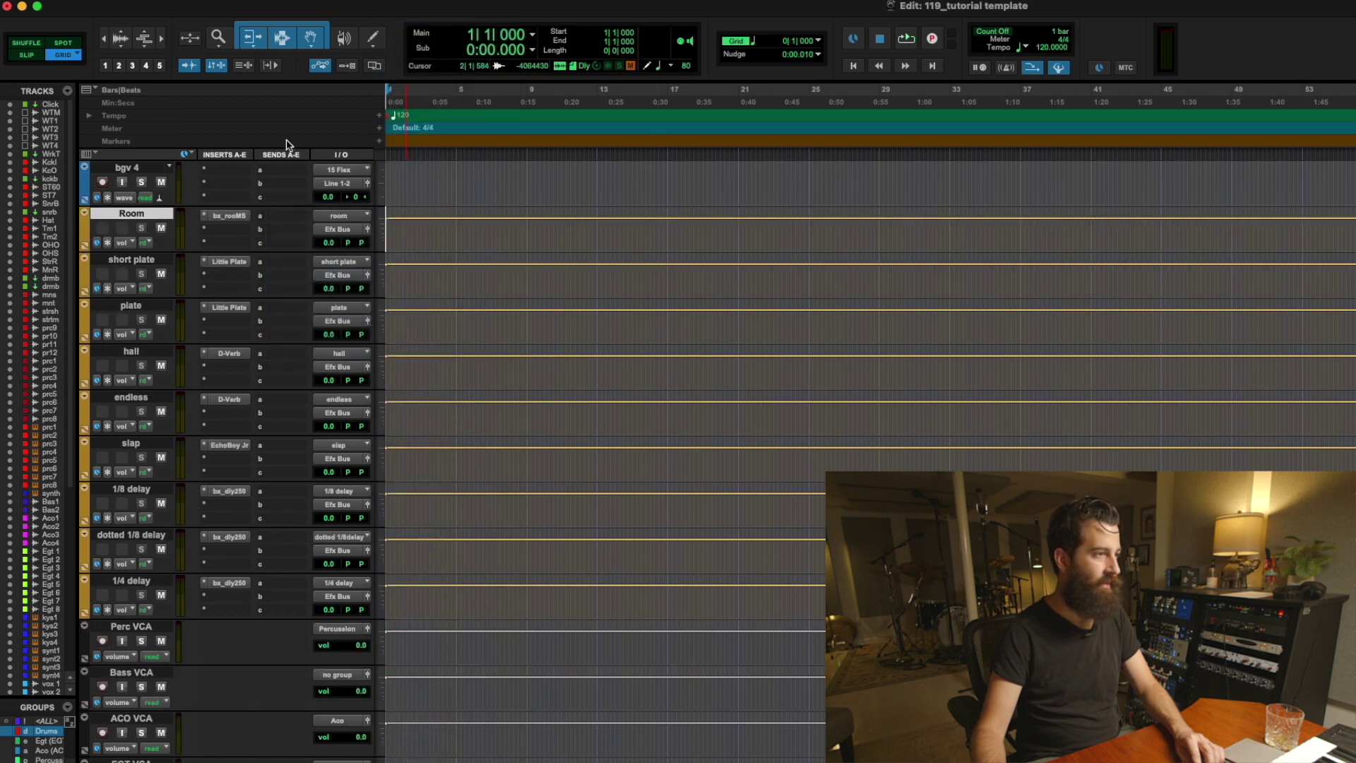
left_click(227, 216)
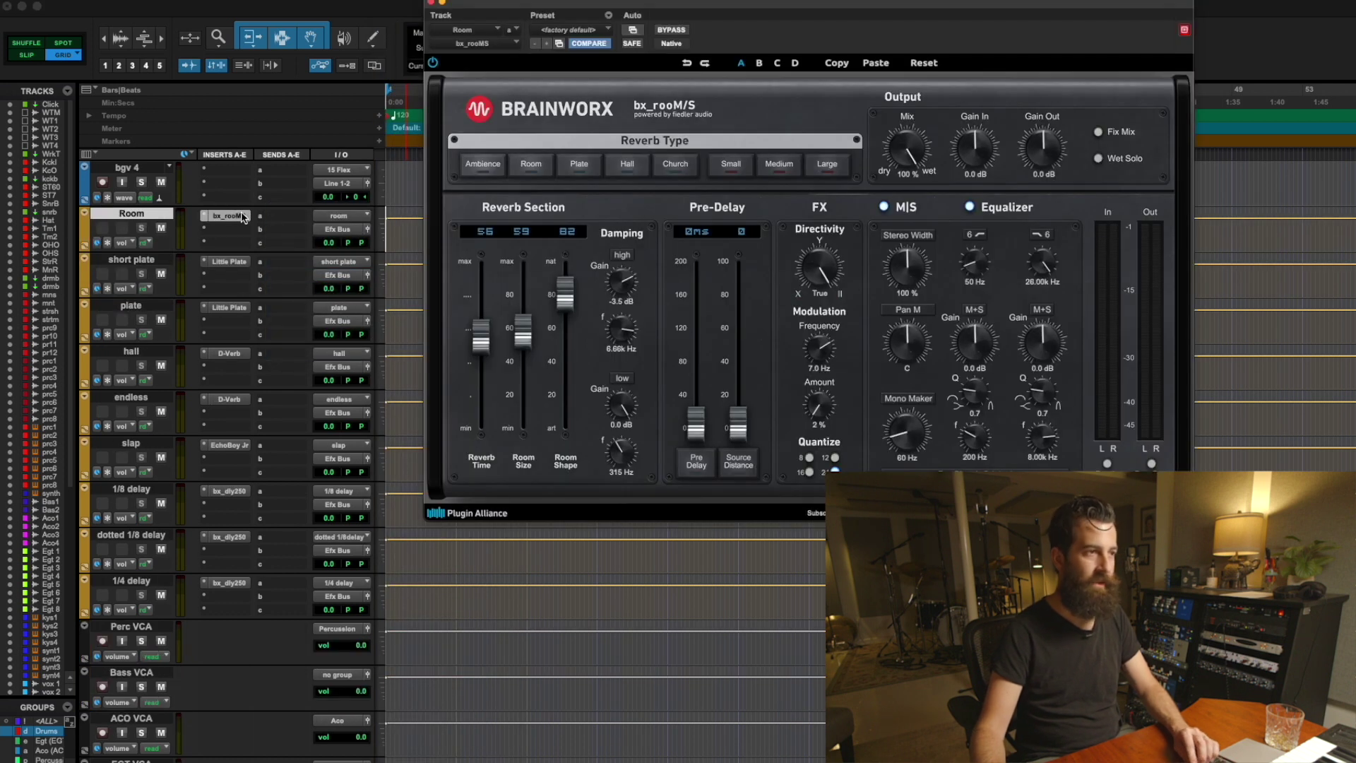
left_click(232, 262)
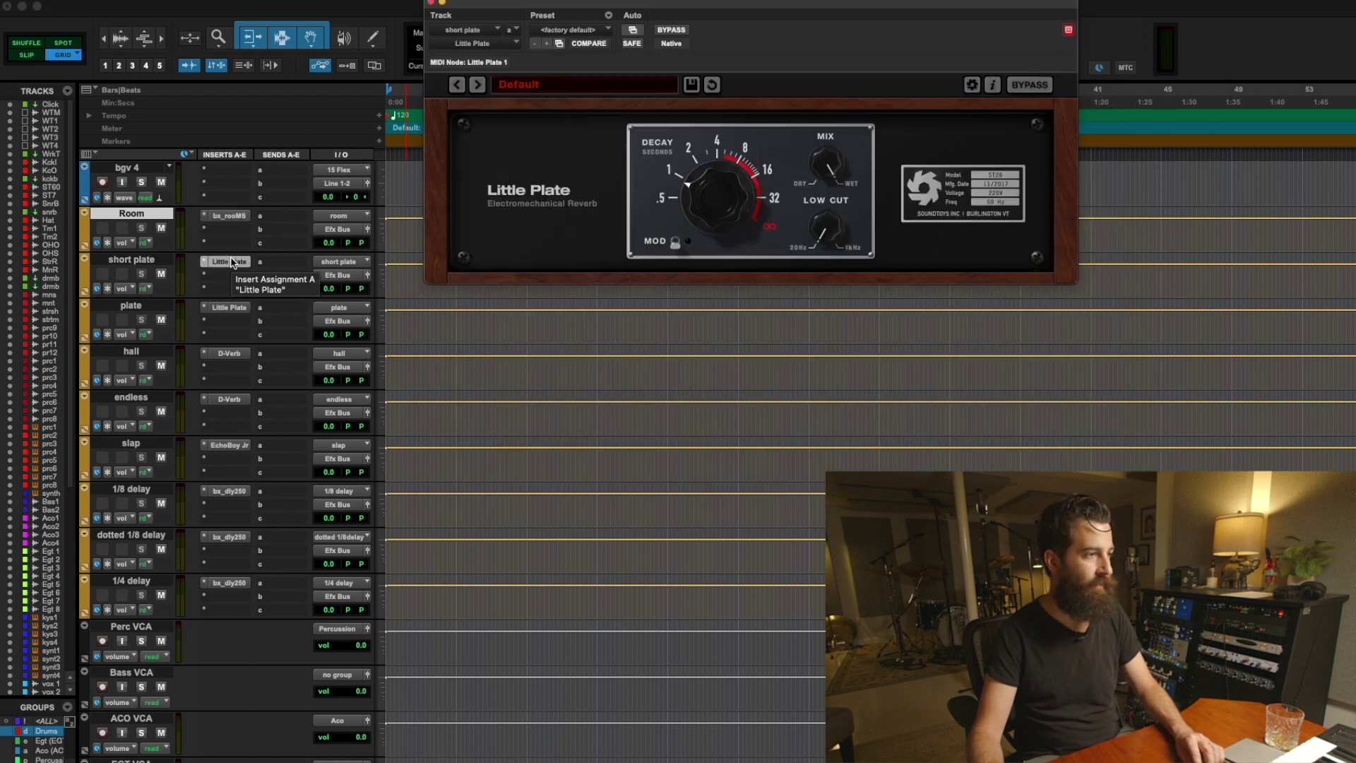
left_click(235, 309)
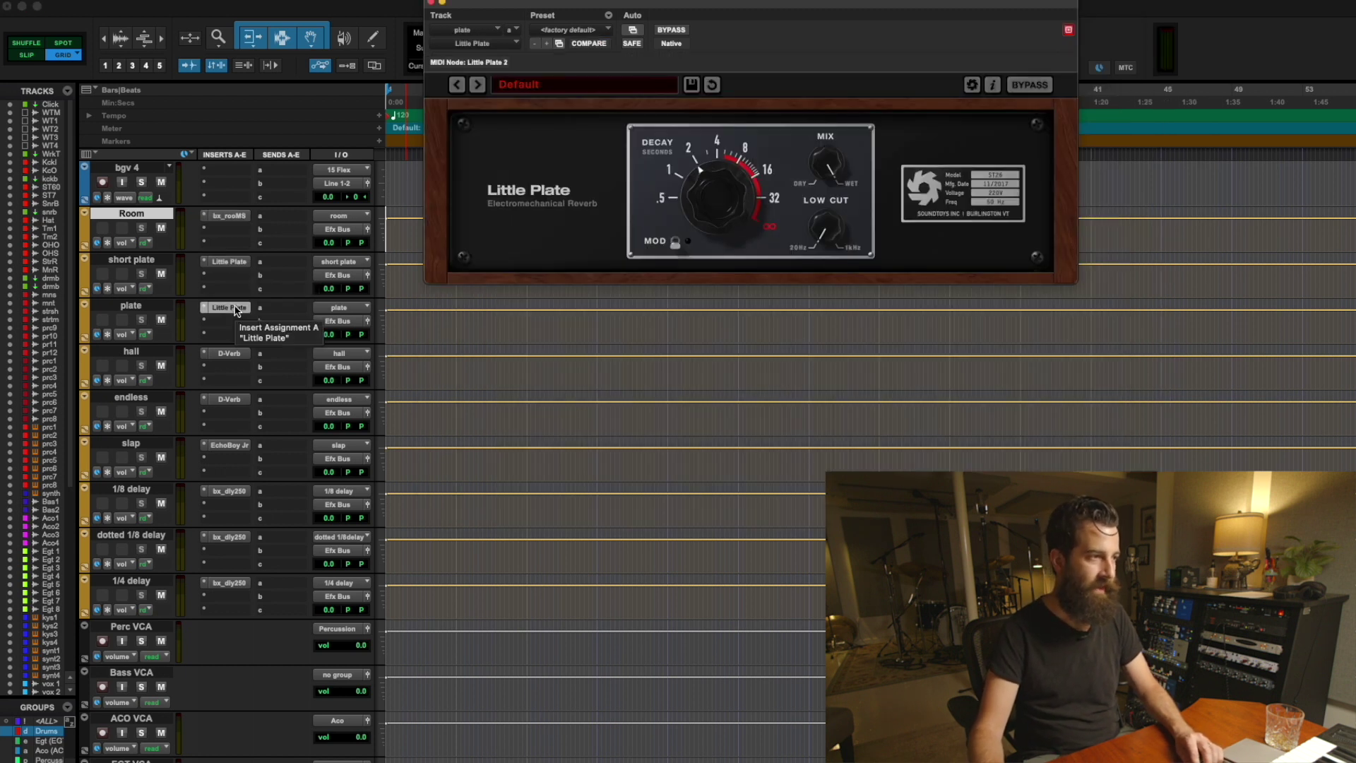
left_click(233, 356)
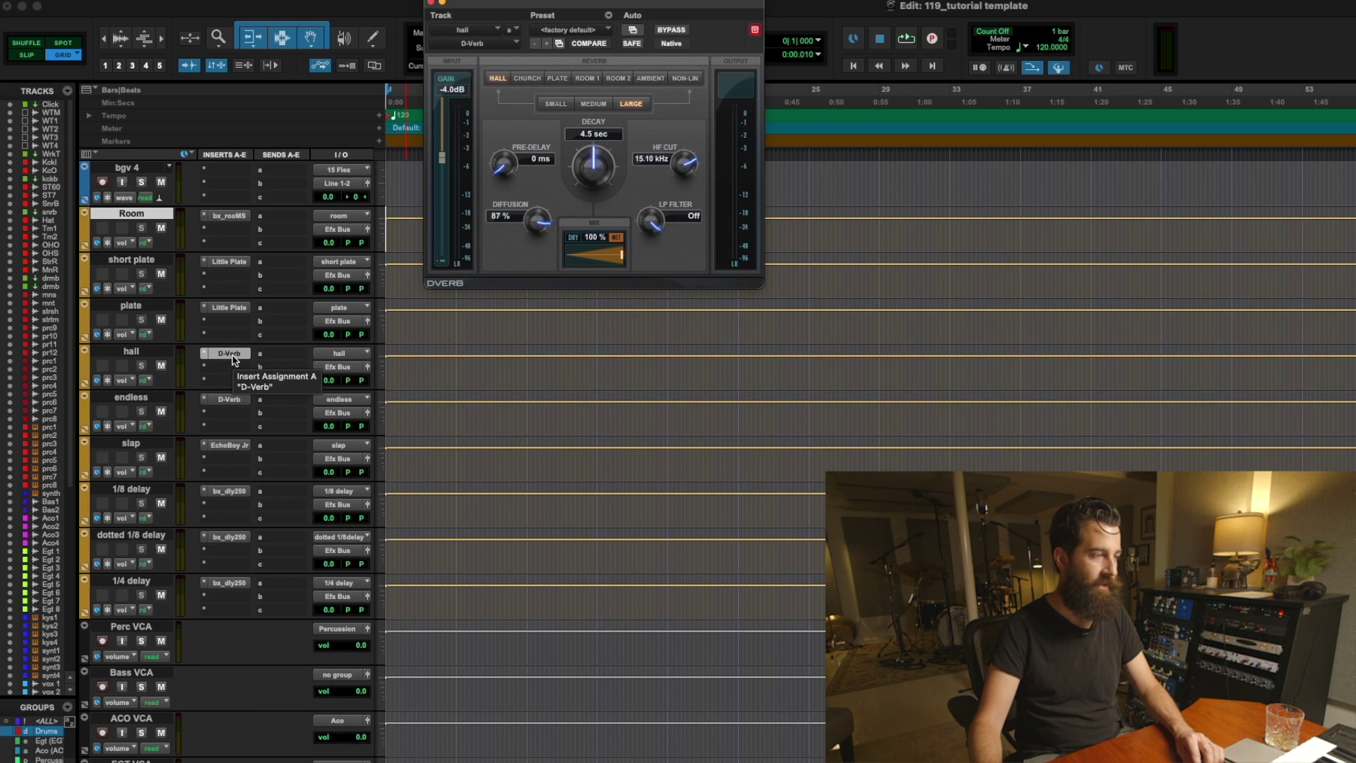
left_click(232, 400)
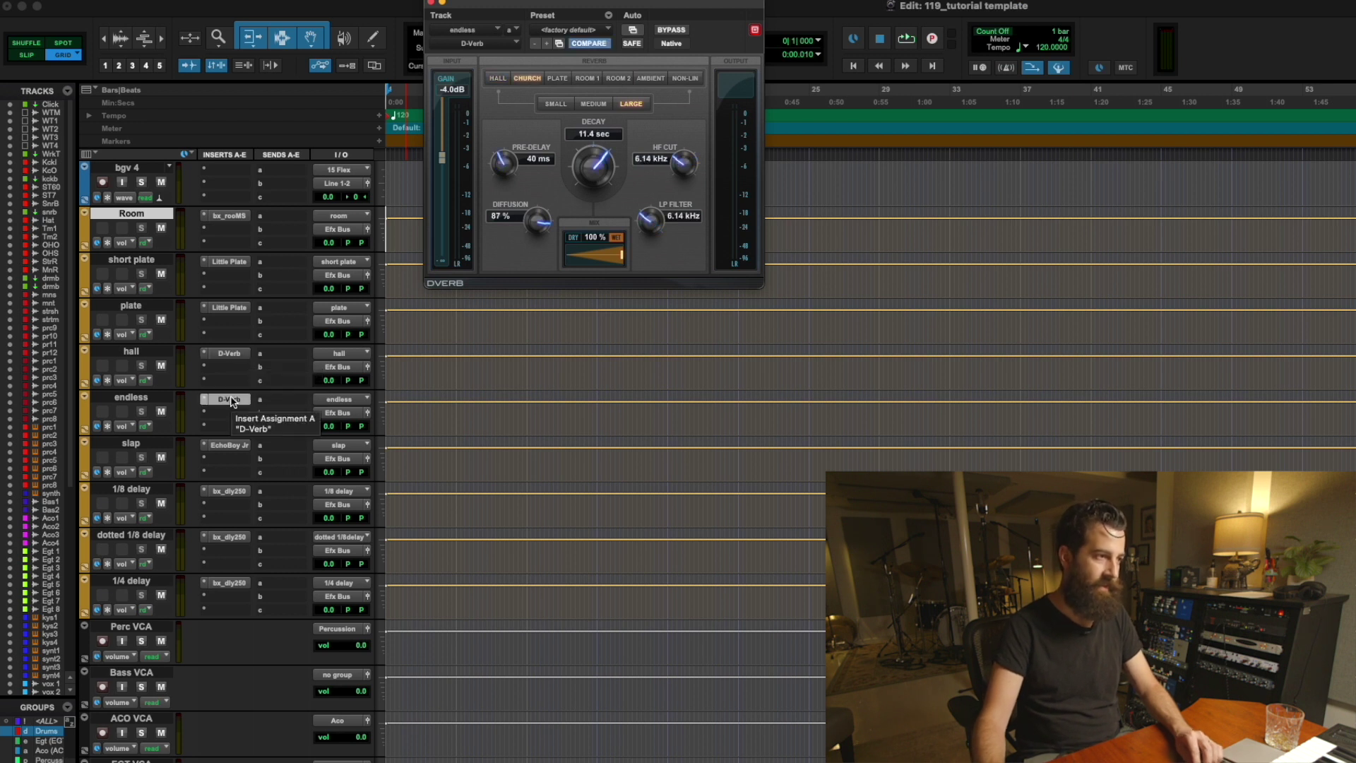
Inspect the delay plug-ins on the slap, 1/8 delay, dotted 1/8 delay and 1/4 delay returns, then close the plug-in window
left_click(227, 445)
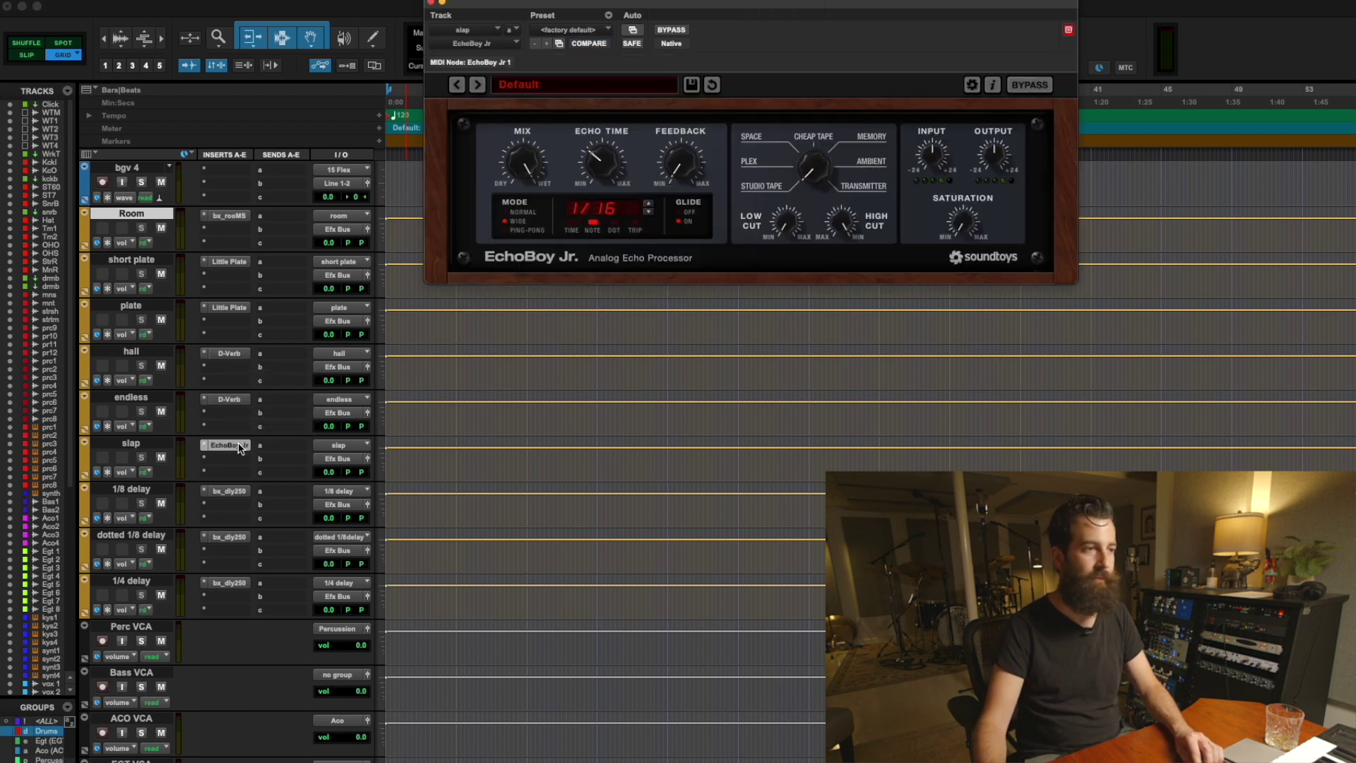
left_click(229, 491)
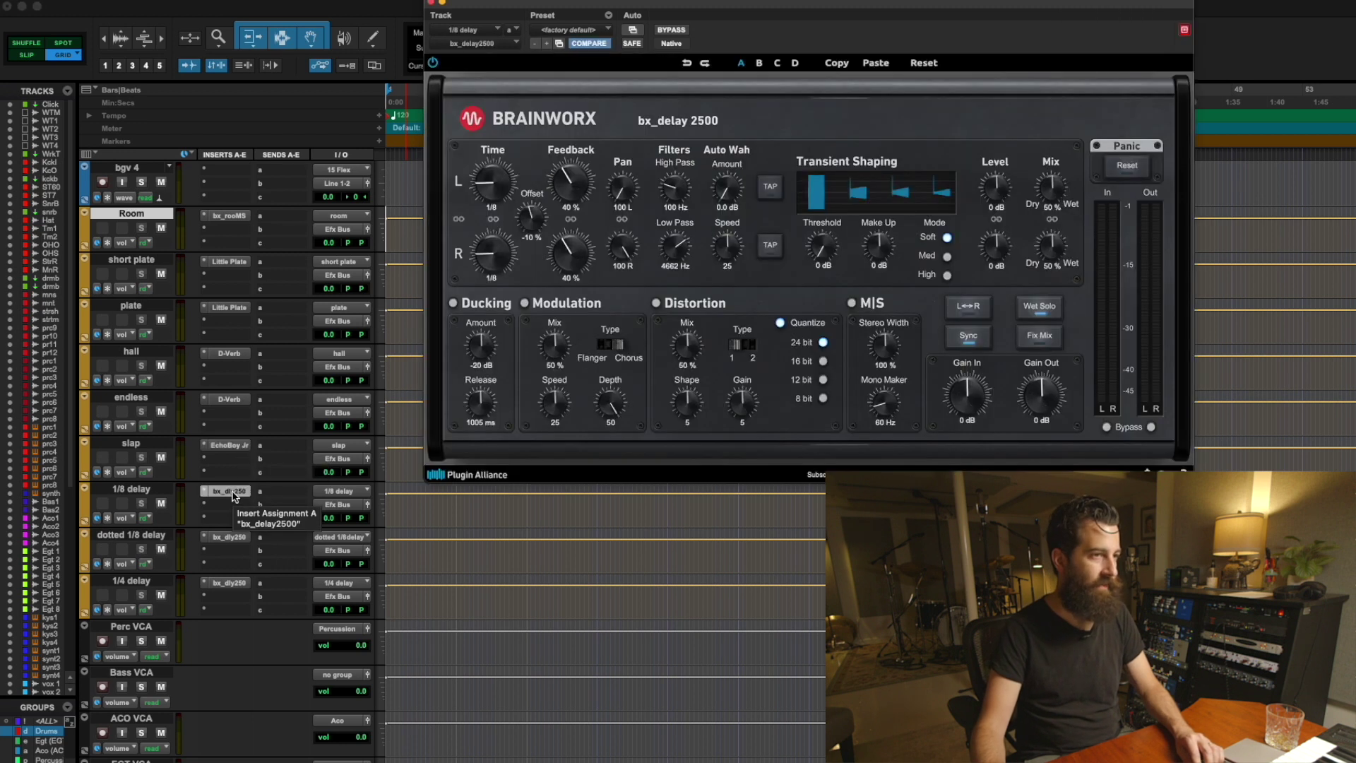
left_click(229, 537)
left_click(232, 584)
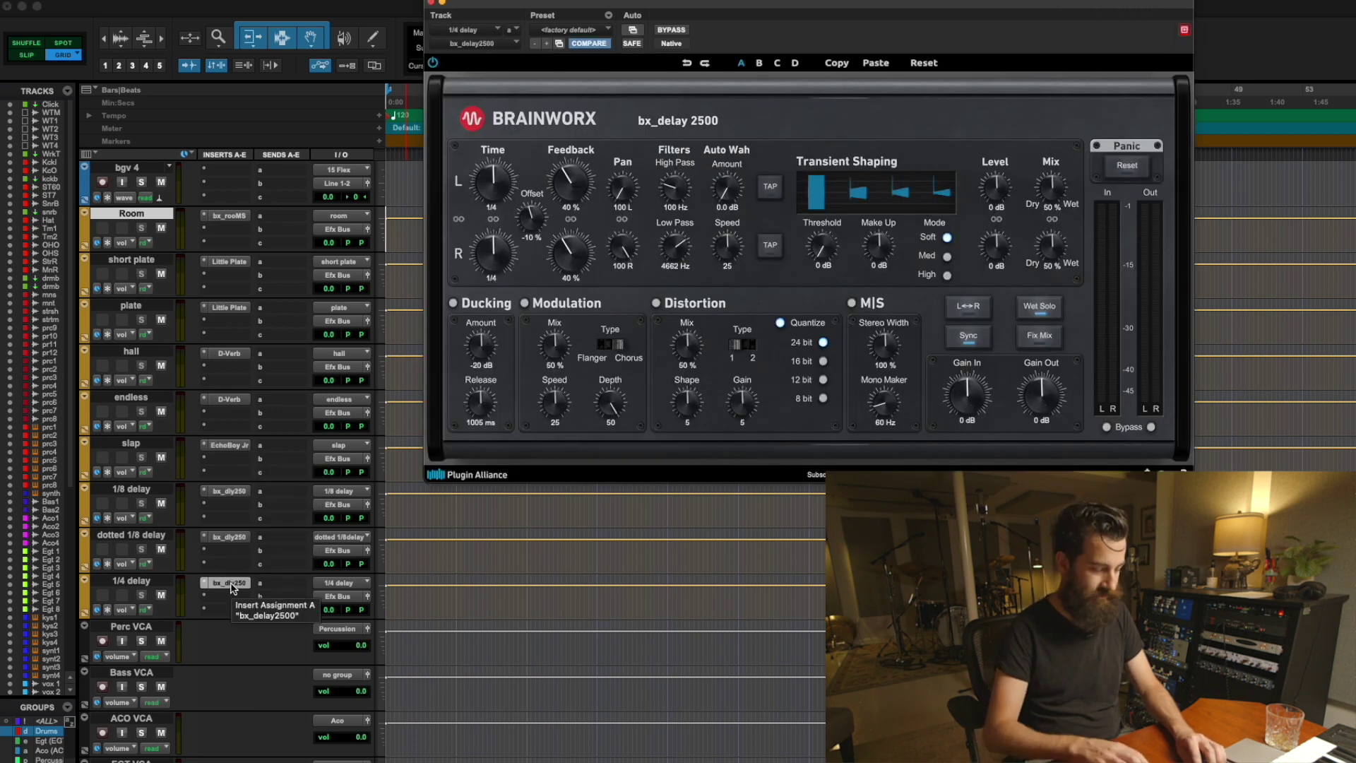
left_click(232, 583)
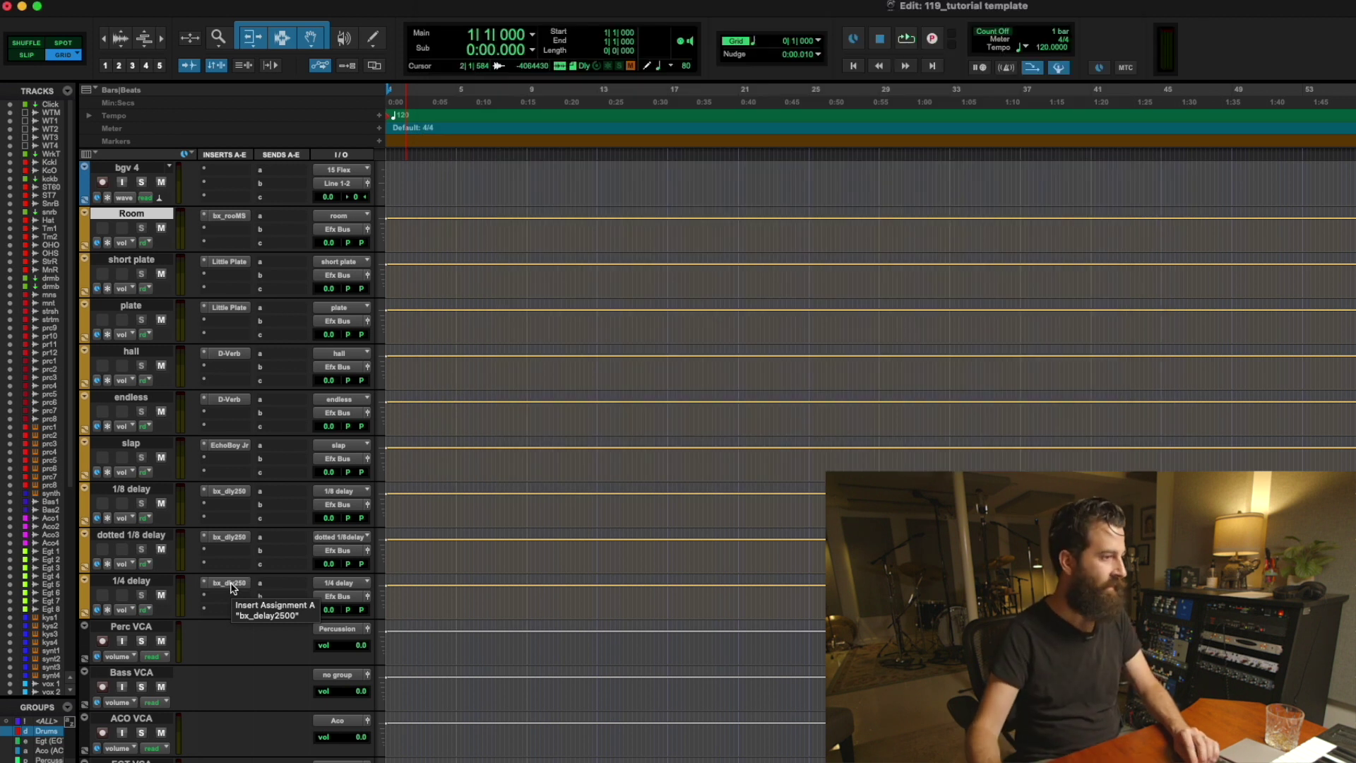
Review the VCA tracks from Perc VCA to Bgv VCA, placing the edit cursor at bar 5 on Perc VCA, and continue to the bus tracks
scroll(579, 592, "down", 5)
scroll(579, 592, "down", 3)
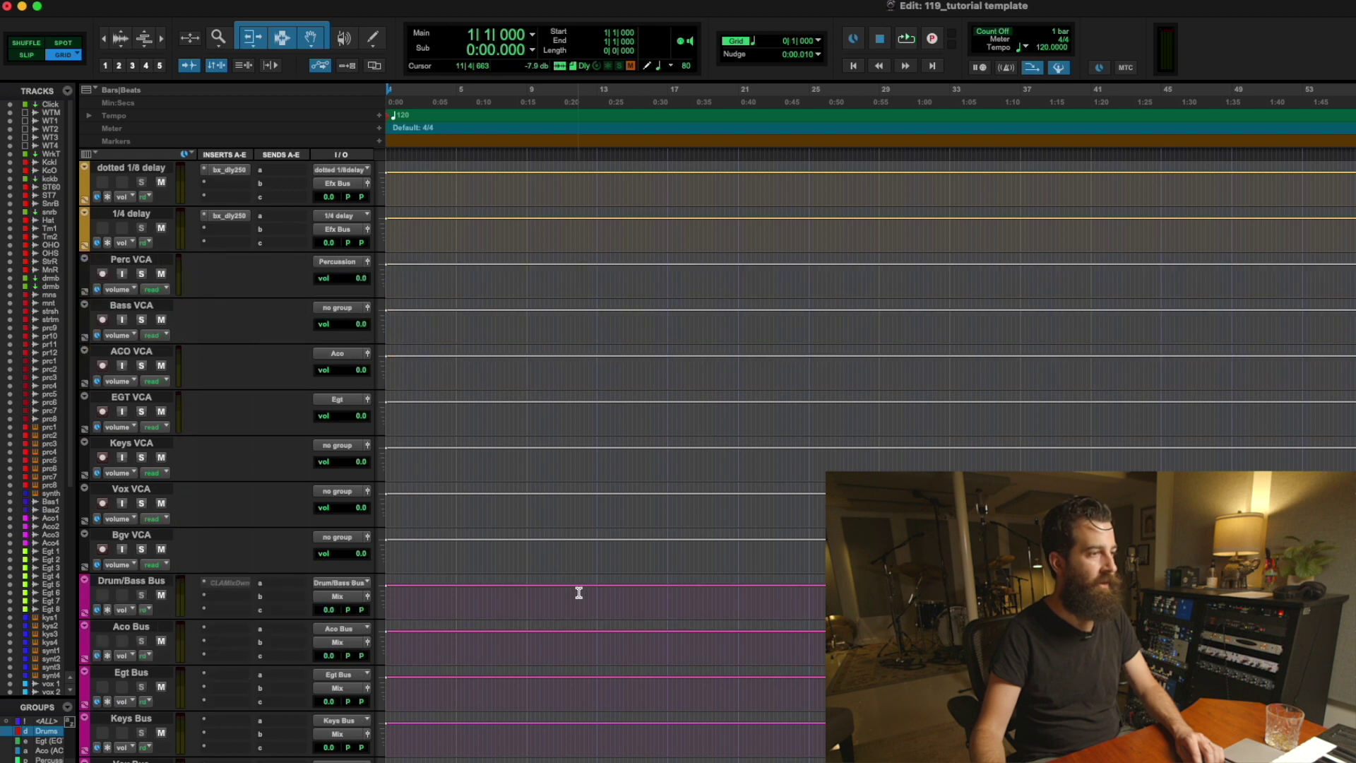
left_click(457, 277)
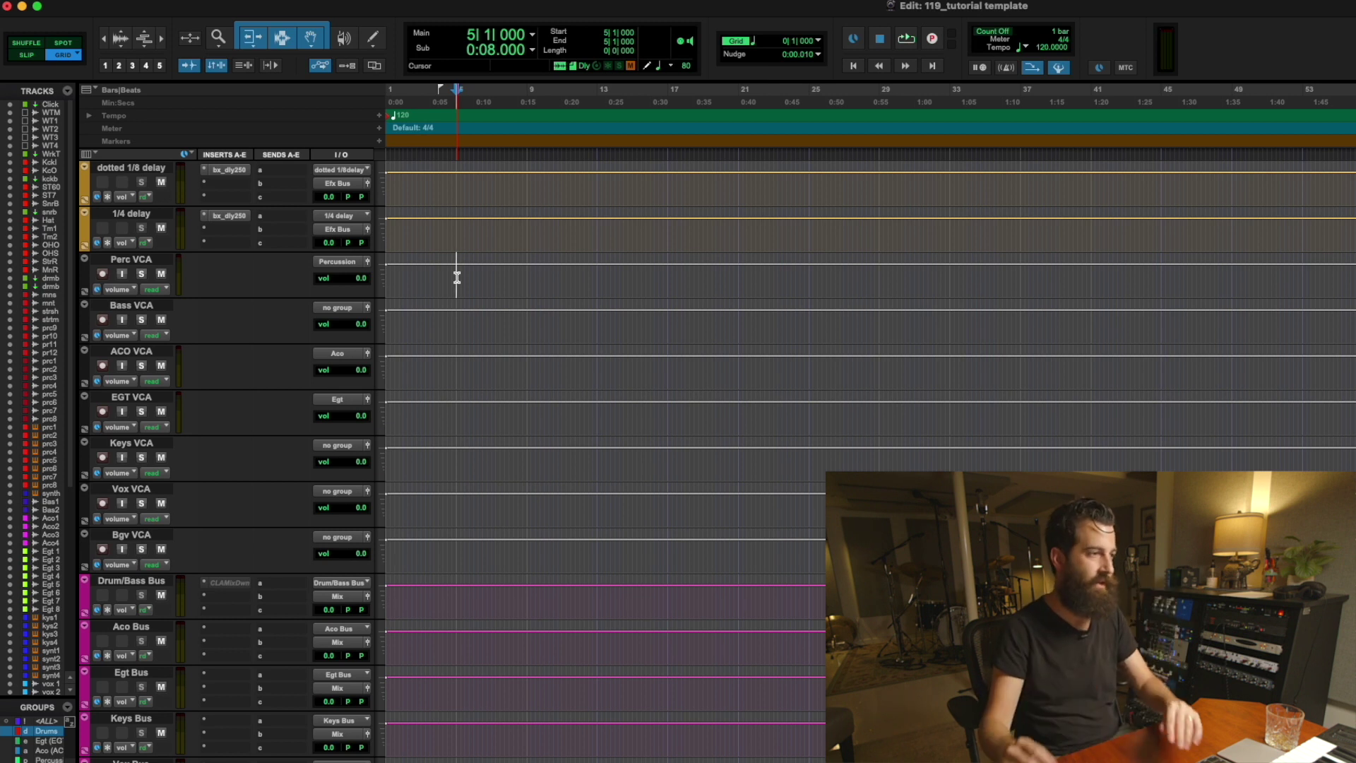
scroll(473, 353, "down", 4)
scroll(473, 408, "down", 2)
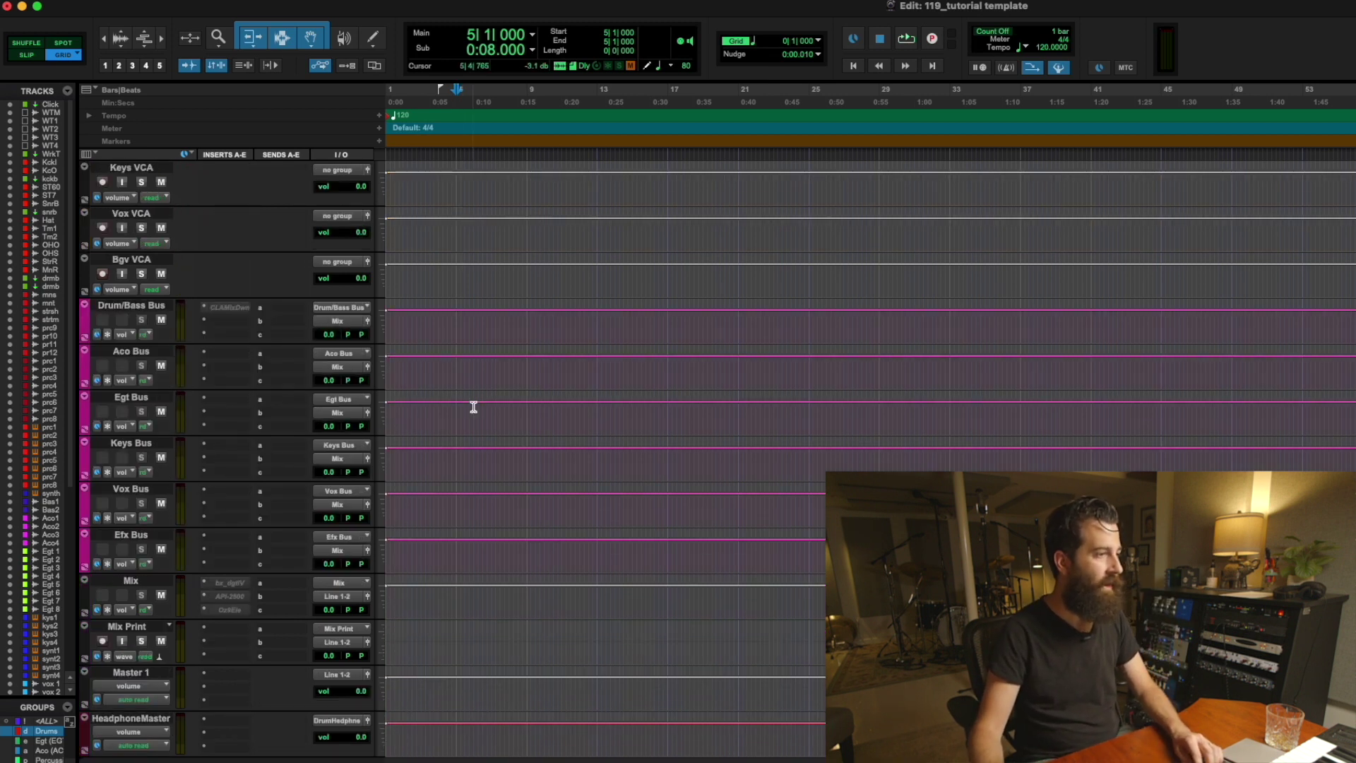
Select the Drum/Bass Bus, make its inactive CLA MixDown insert active, view the plug-in and close its window
left_click(130, 307)
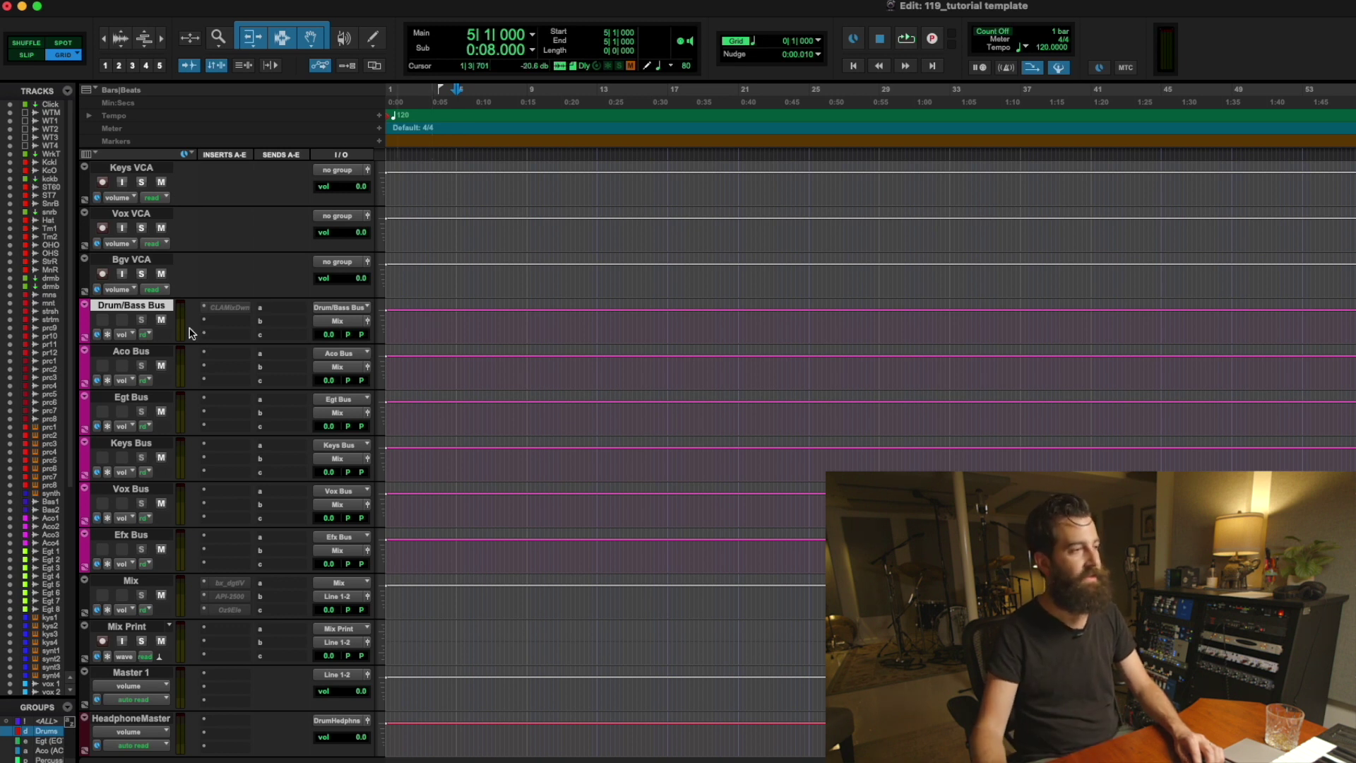
left_click(240, 312)
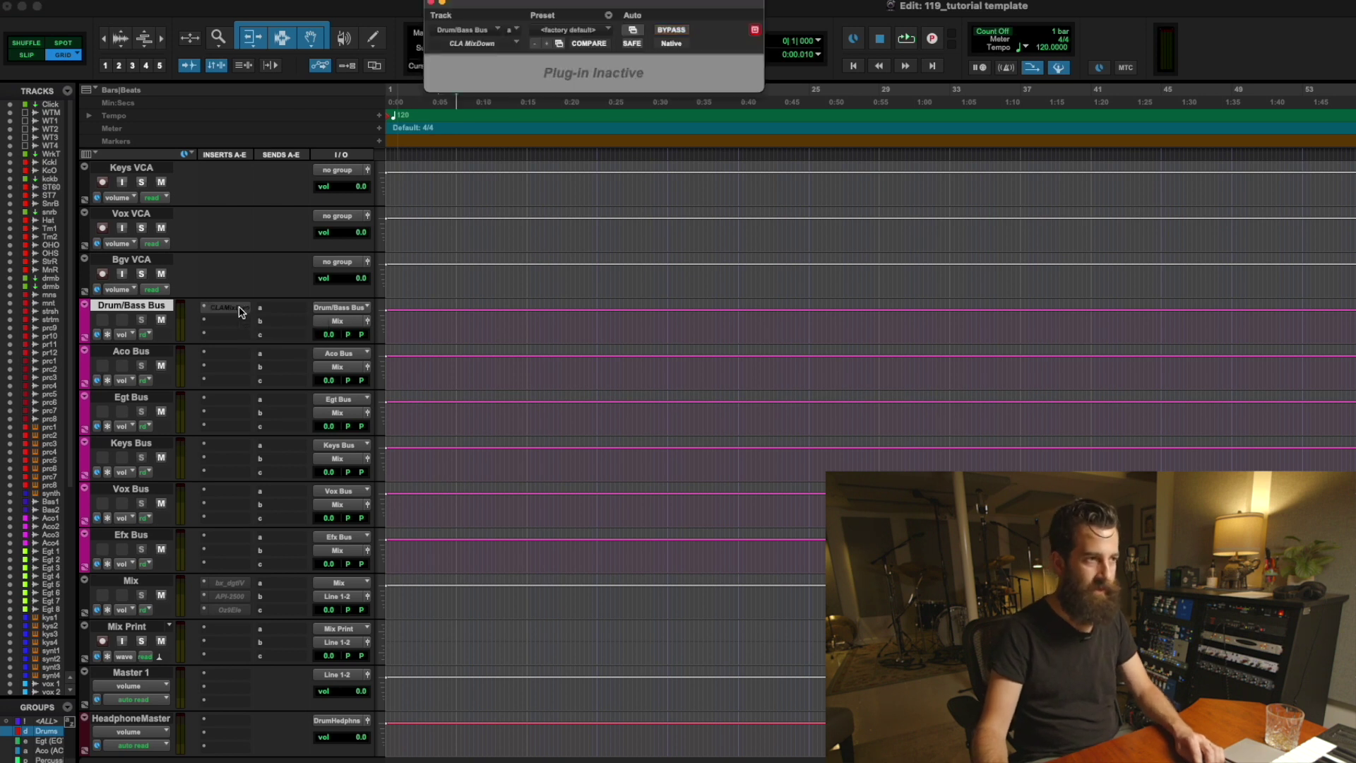
left_click(240, 312, "ctrl+super")
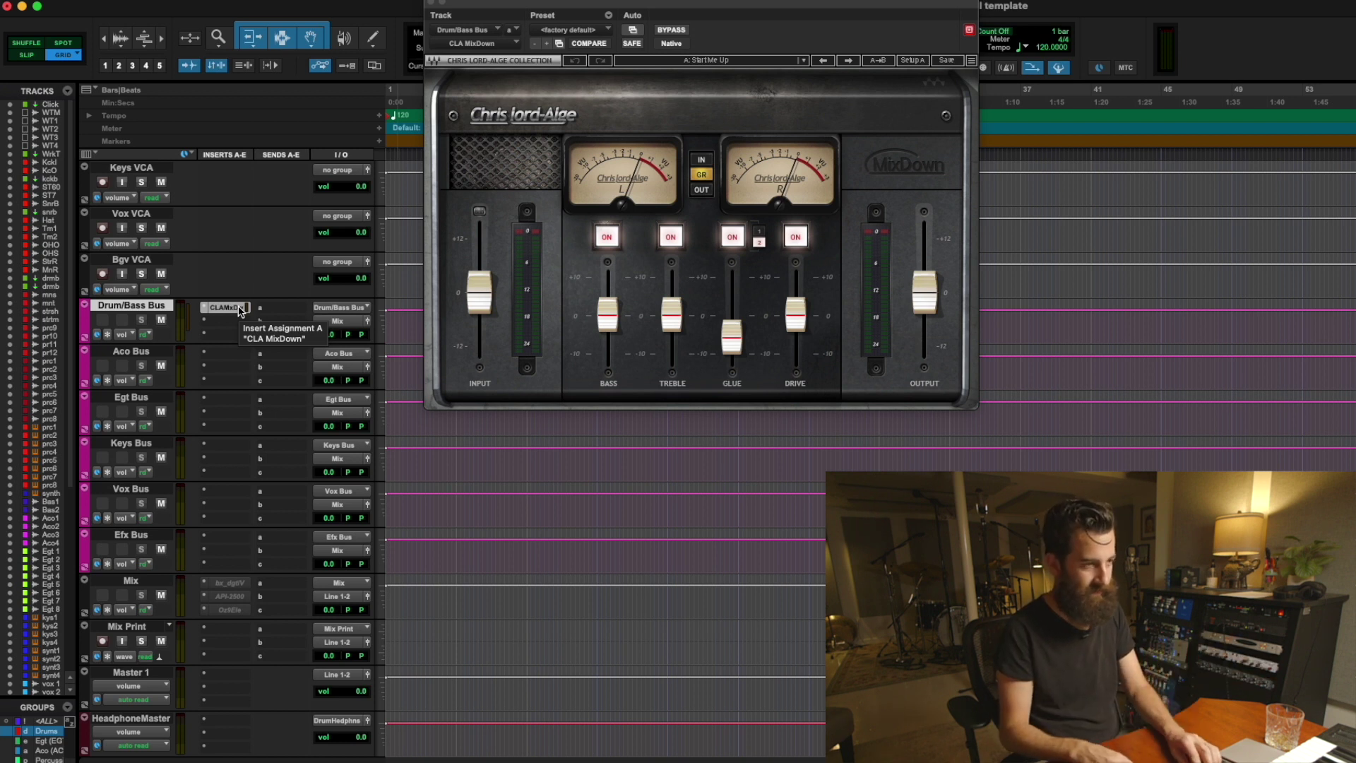
left_click(227, 307)
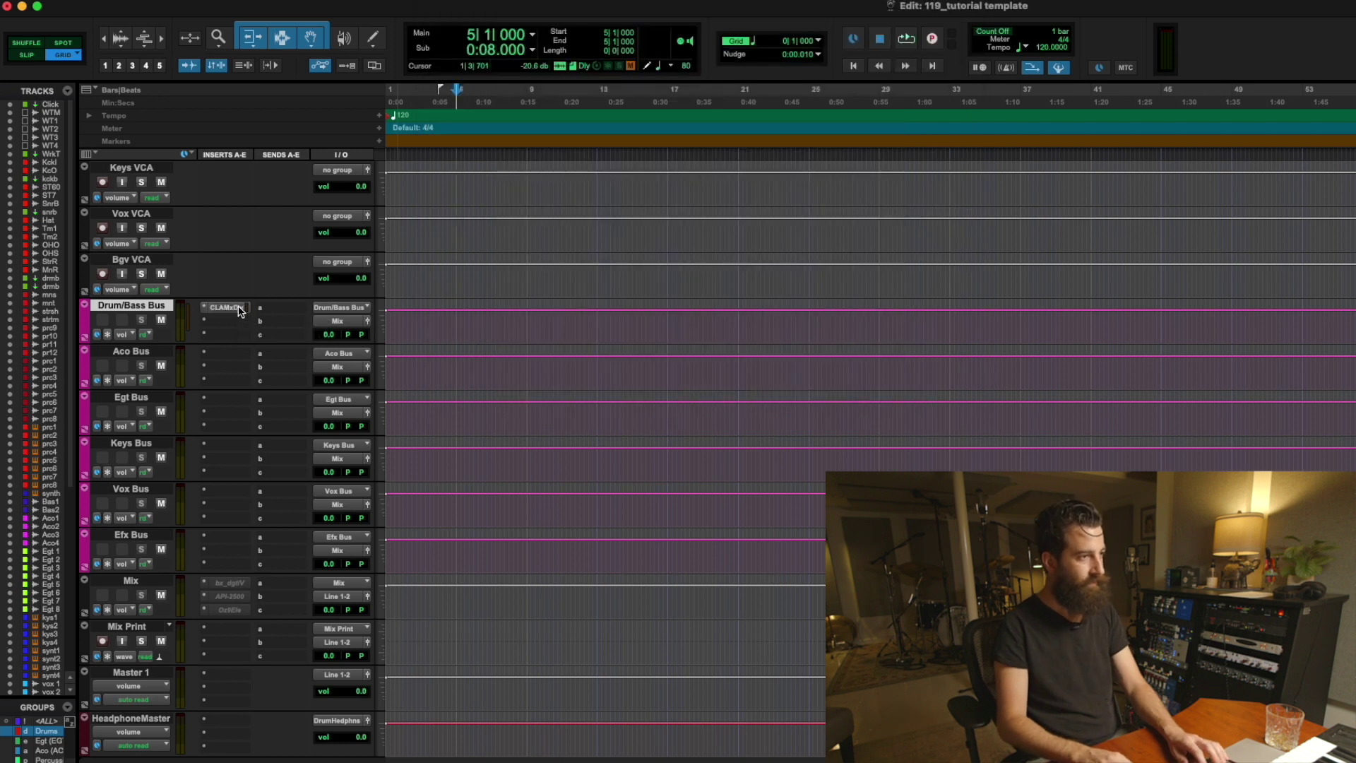
Select the Aco, Egt, Keys, Vox and Efx buses one by one, then extend the selection up to the Drum/Bass Bus
left_click(140, 352)
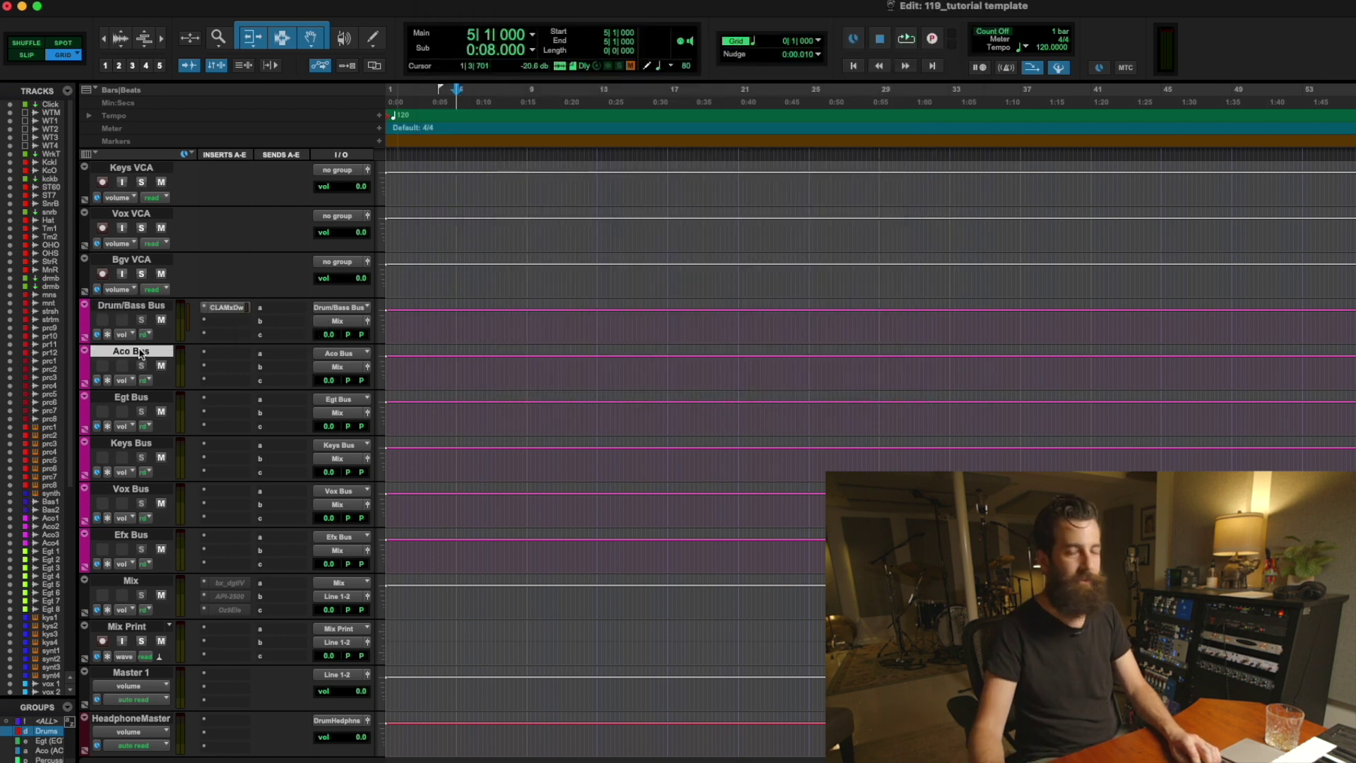
left_click(135, 398)
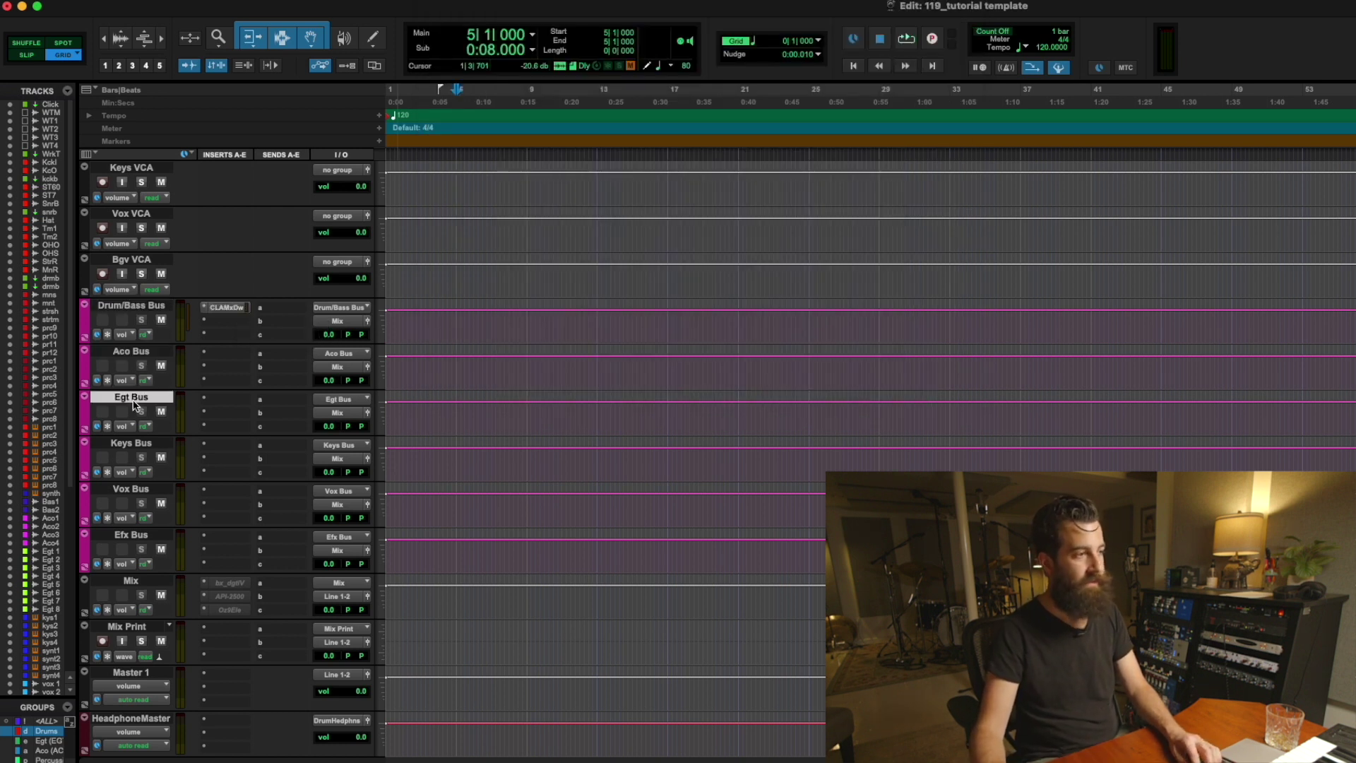
left_click(140, 443)
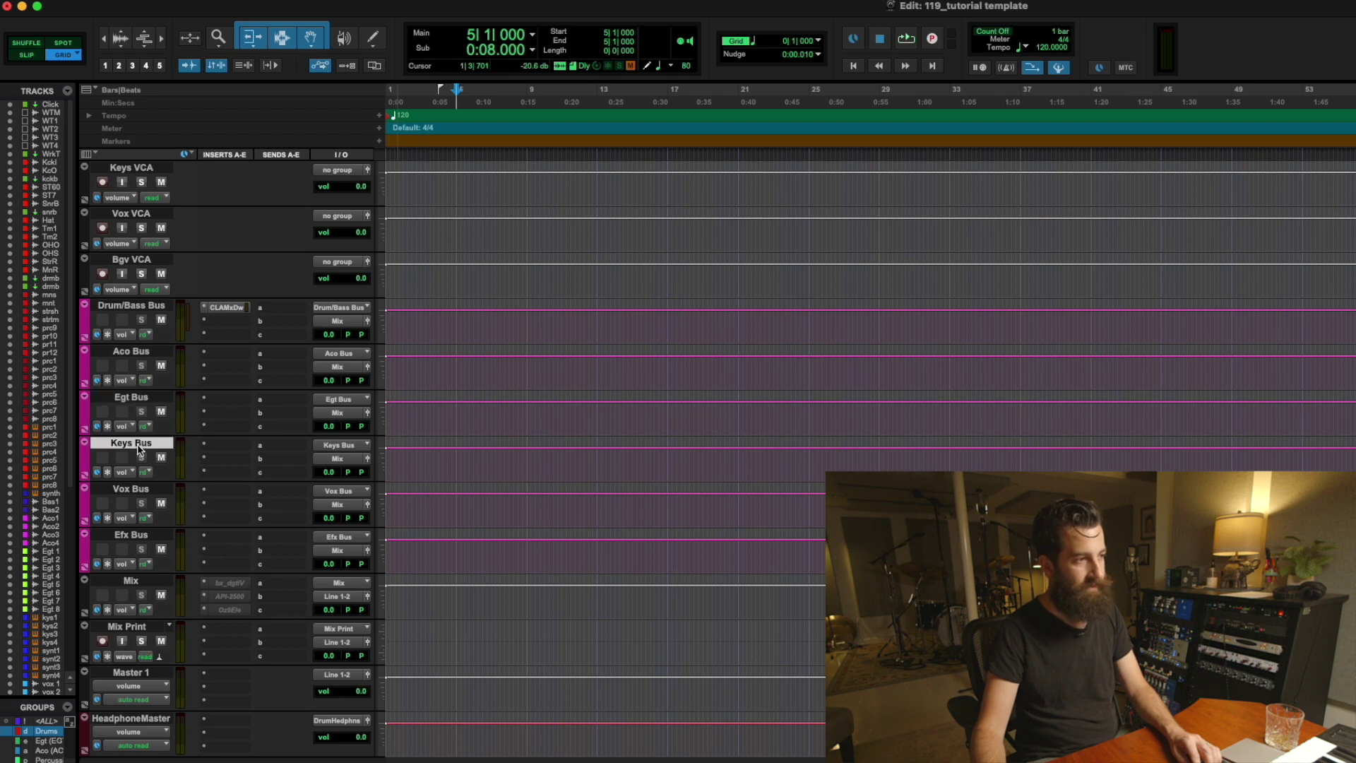
left_click(141, 491)
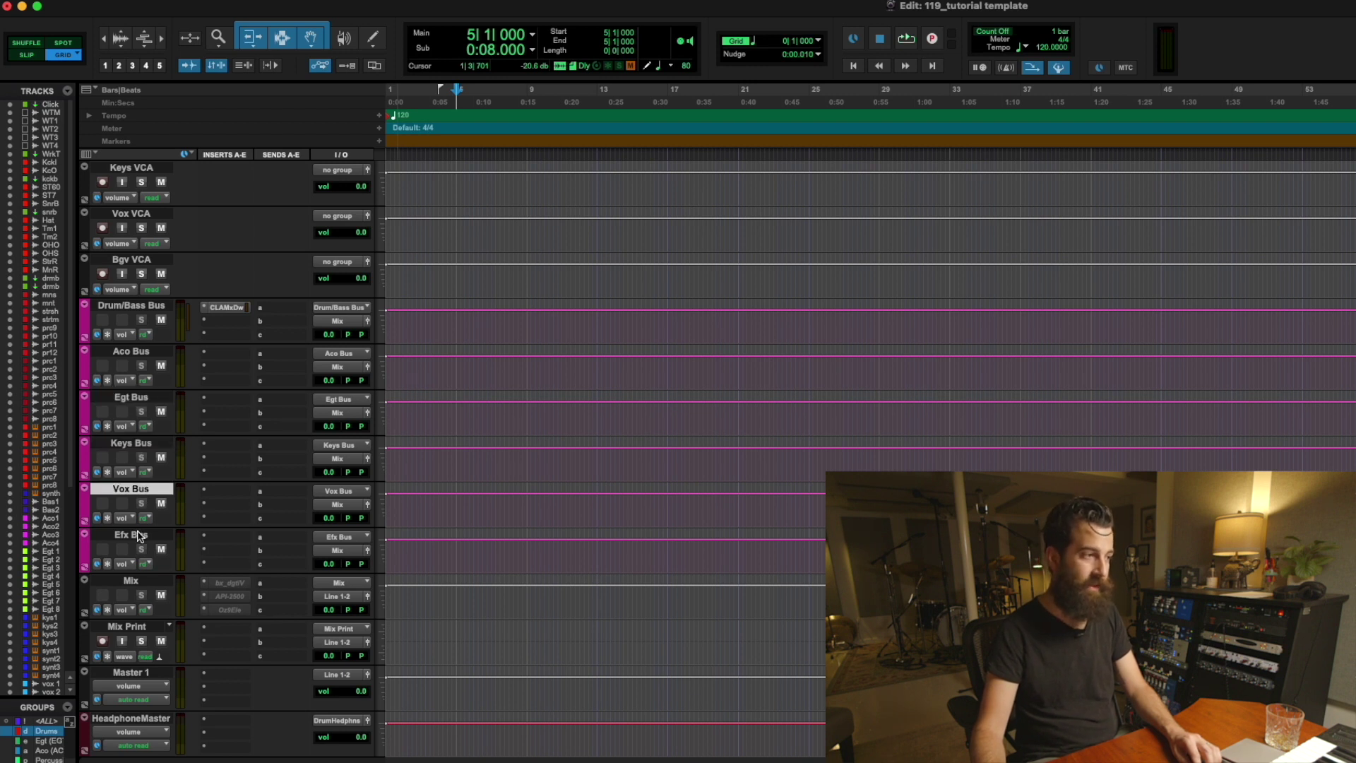
left_click(139, 536)
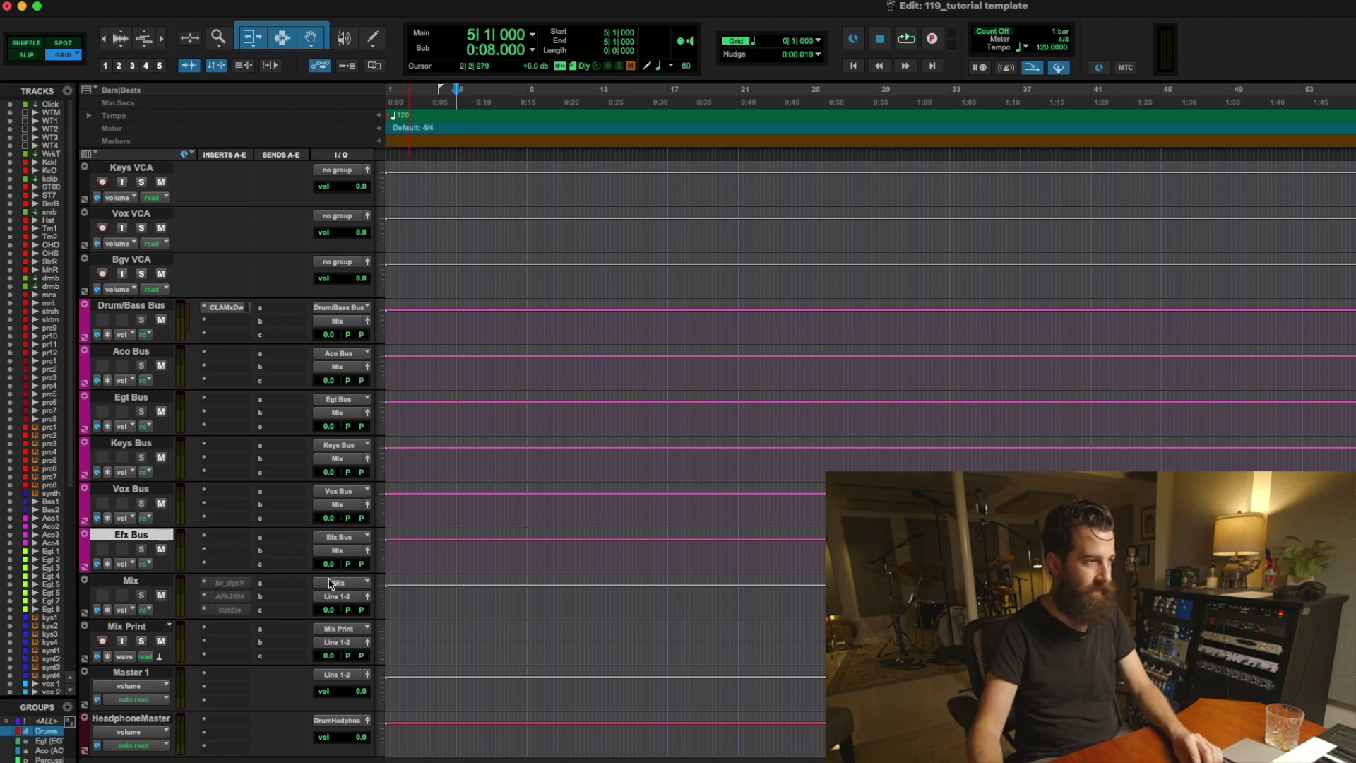
left_click(146, 306, "shift")
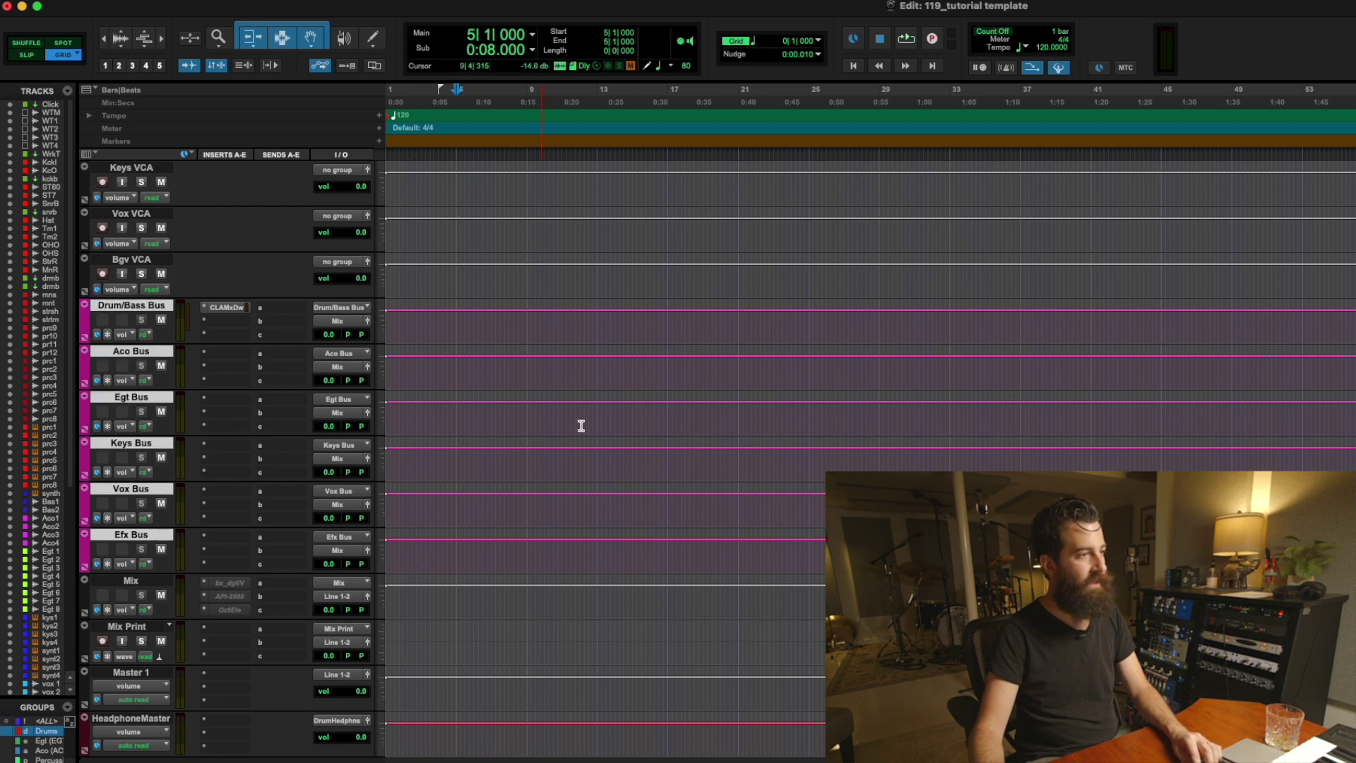
Select the Mix track and make its bx_digital V3, API-2500 and Ozone 9 Elements inserts active
scroll(587, 426, "down", 2)
left_click(139, 522)
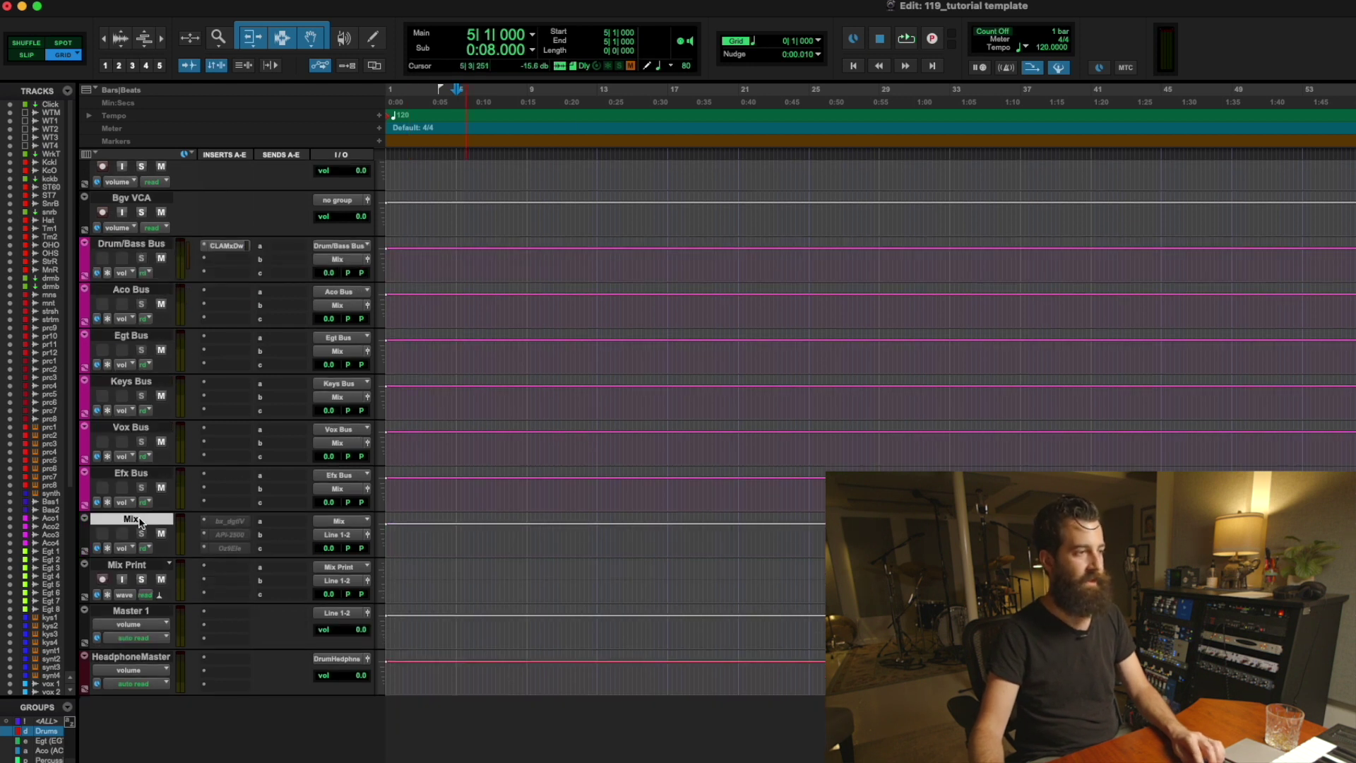
left_click(230, 521, "ctrl+super")
left_click(229, 535, "ctrl+super")
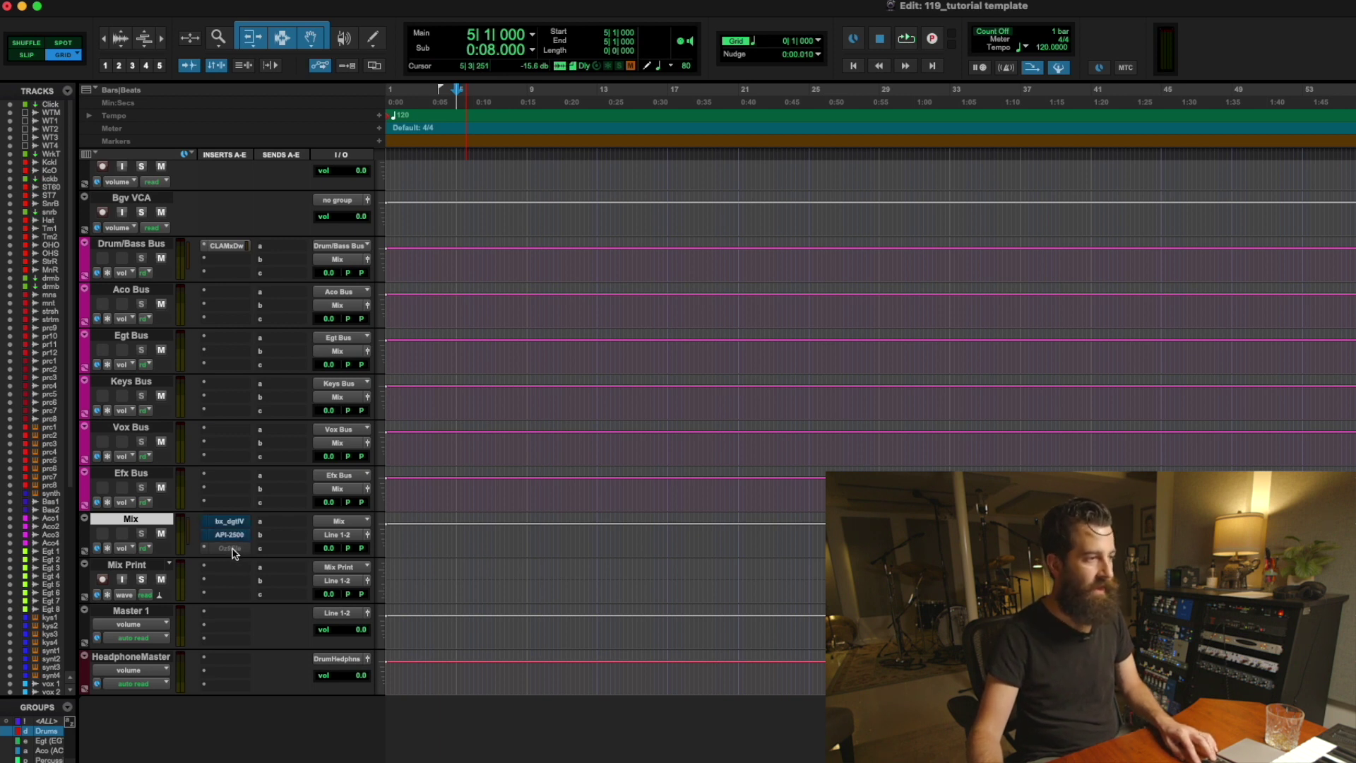
left_click(229, 548, "ctrl+super")
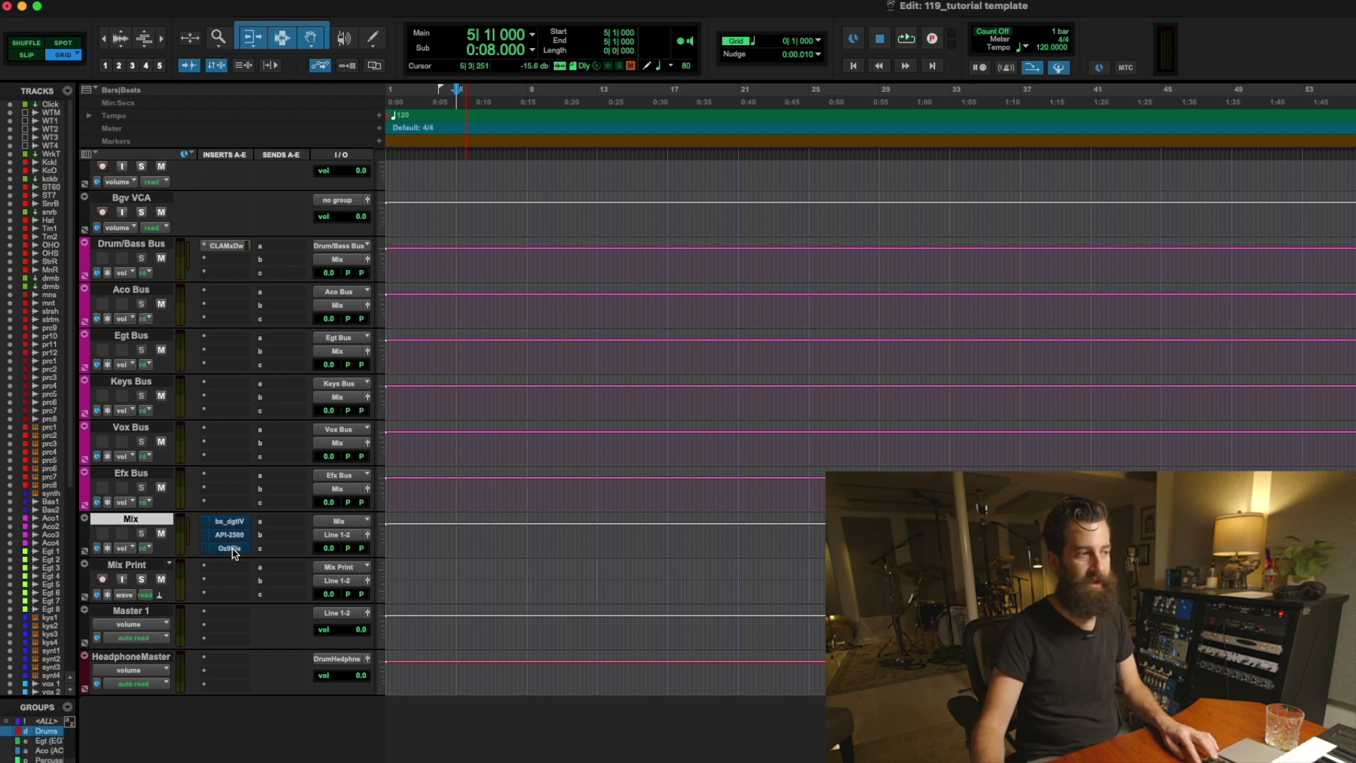
Take the Mix track's bx_digital V3 out of bypass and view it, then view API-2500 and adjust its compressor threshold
left_click(229, 523, "super")
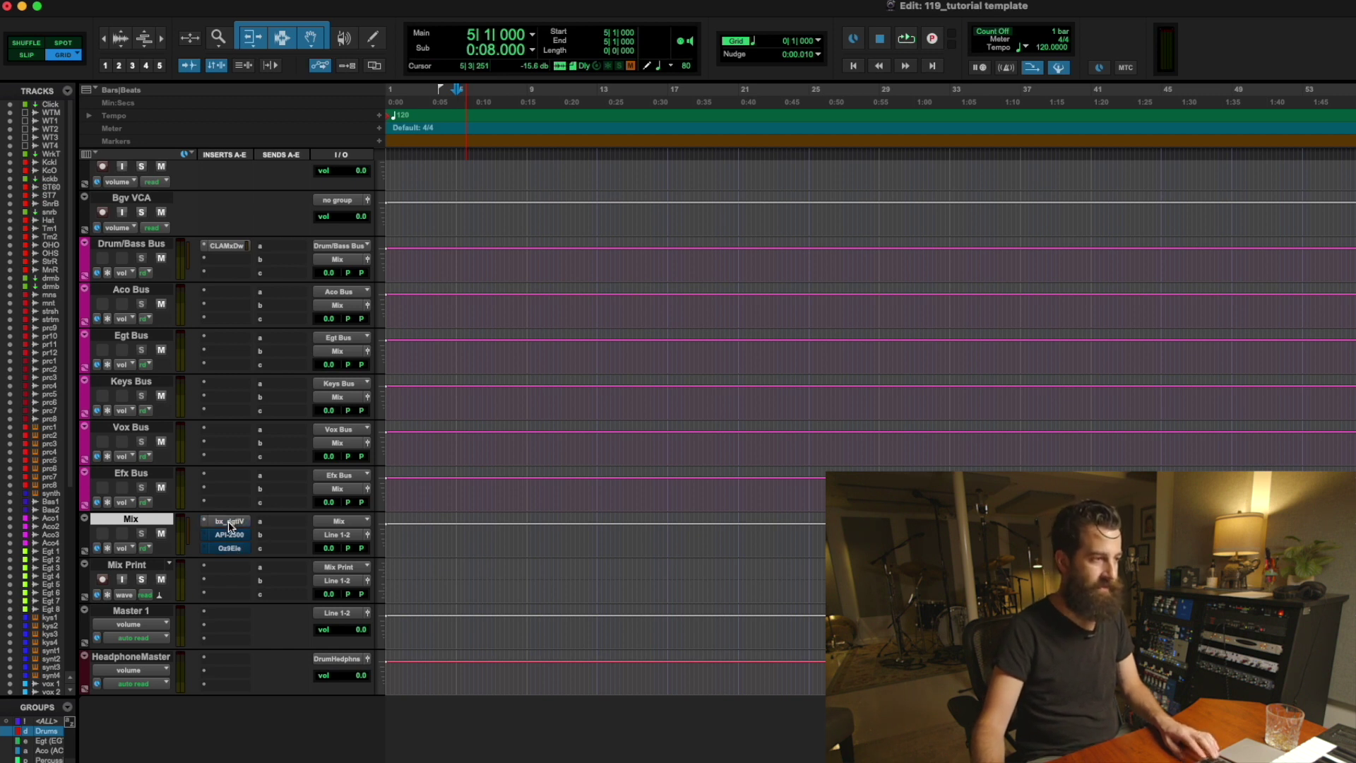
left_click(229, 523)
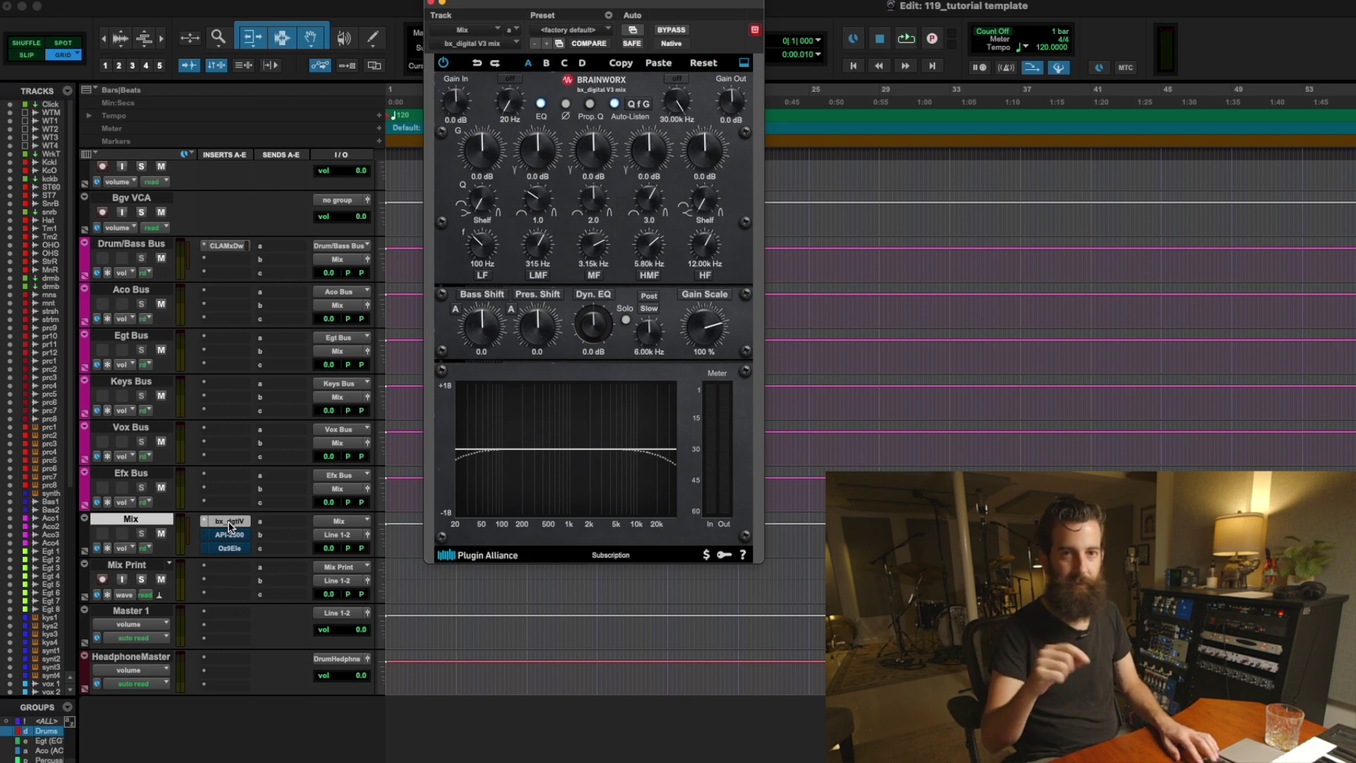
left_click(229, 536)
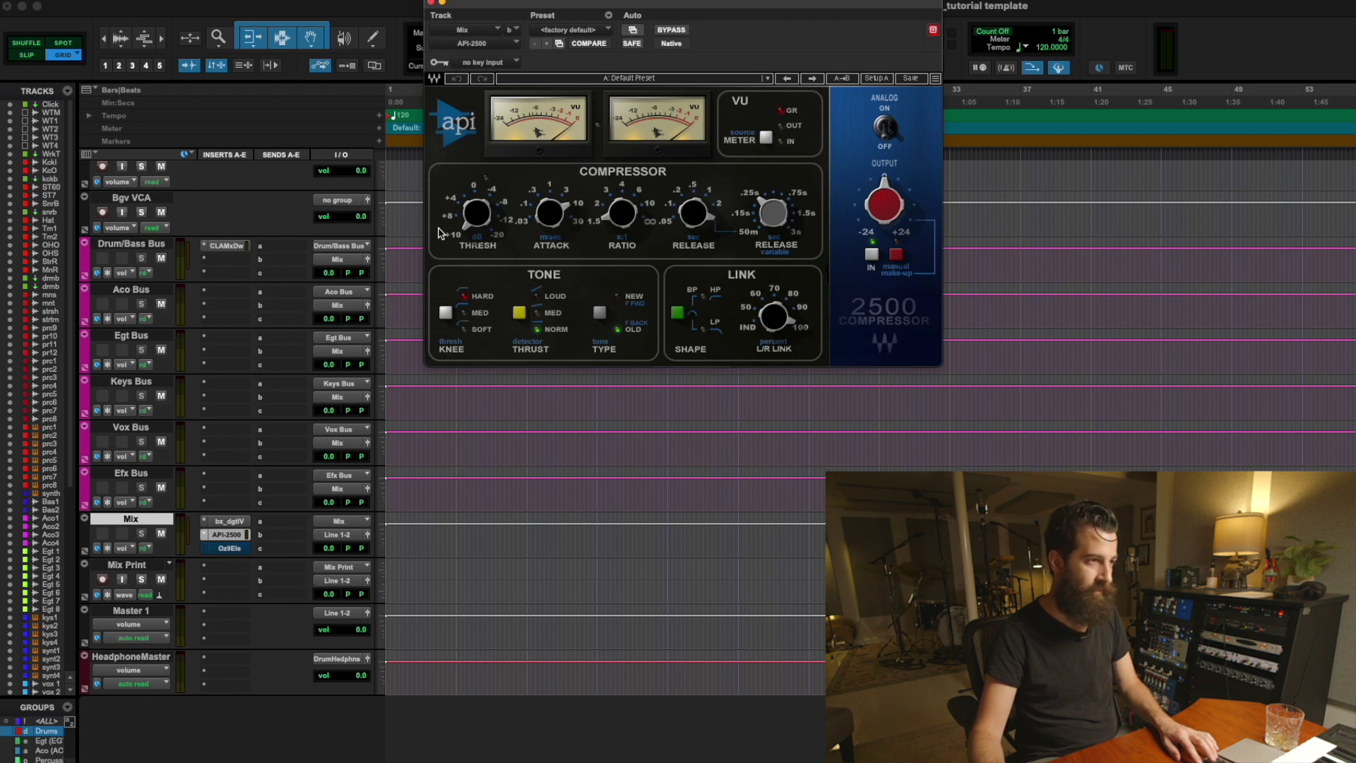
left_click_drag(477, 214, 477, 226)
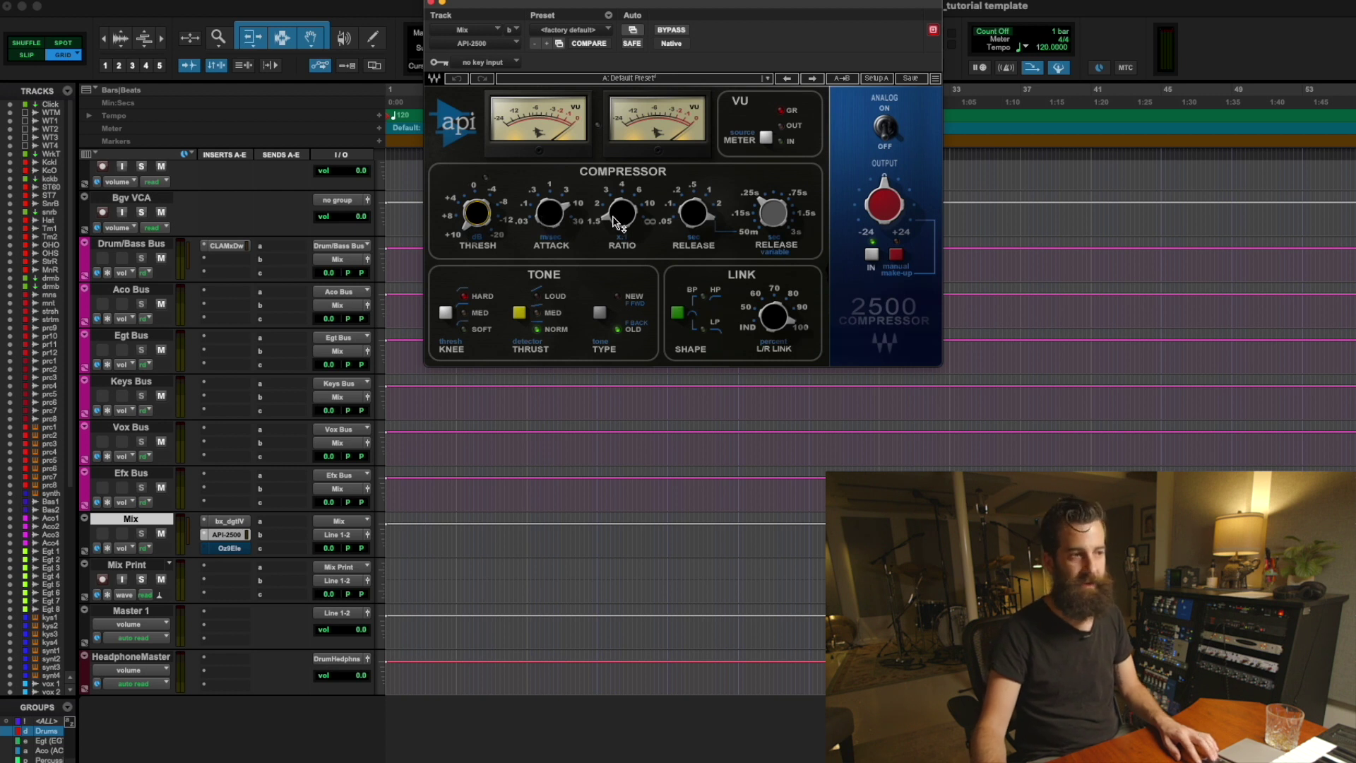
mouse_move(619, 223)
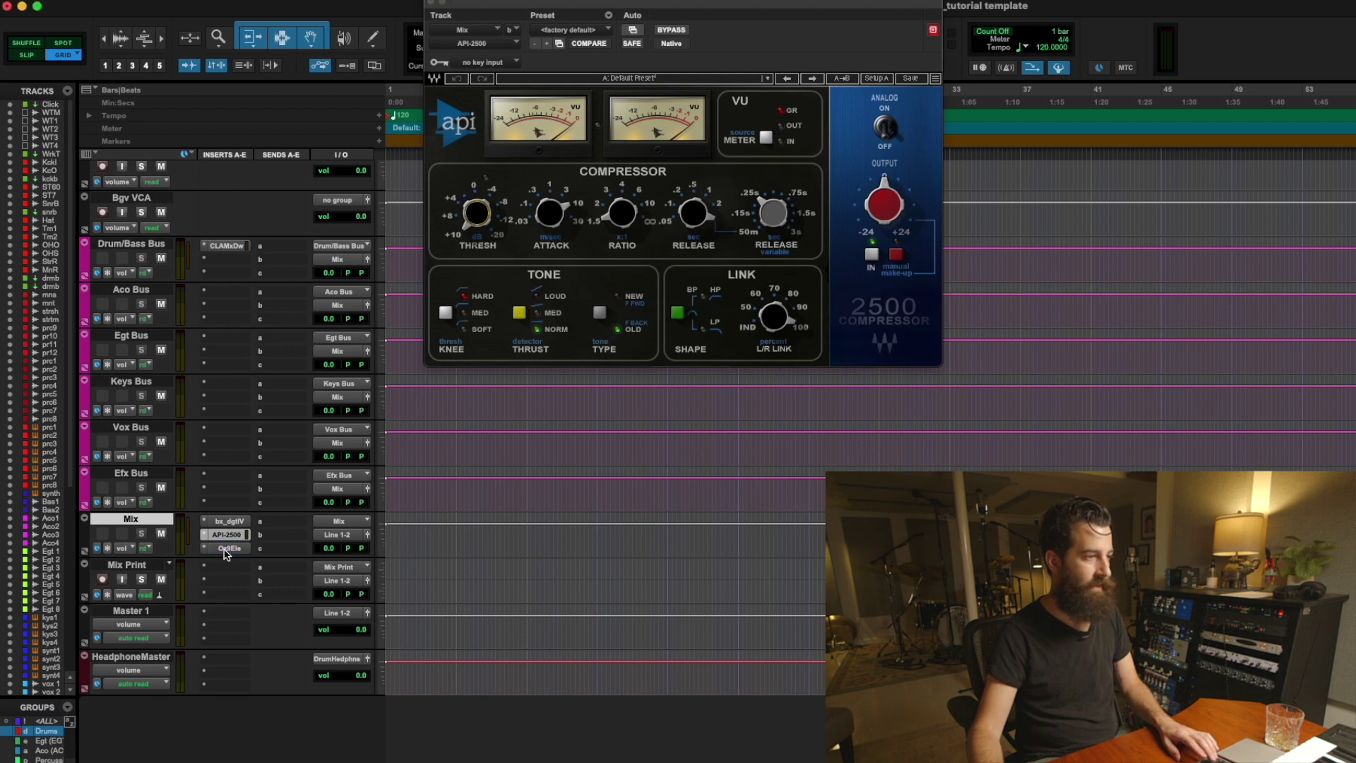
View the Maximizer module of Ozone 9 Elements on the Mix track, then close the plug-in window
left_click(225, 551)
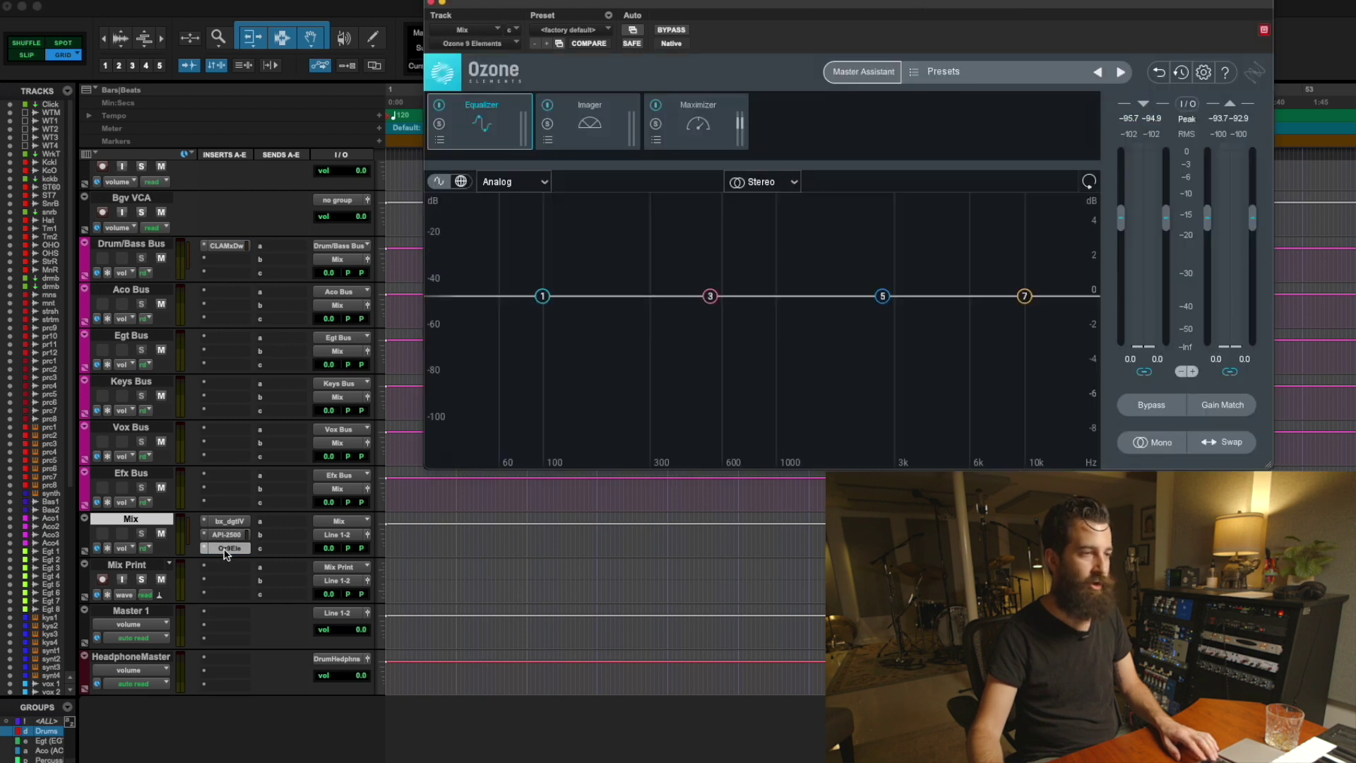
left_click(709, 127)
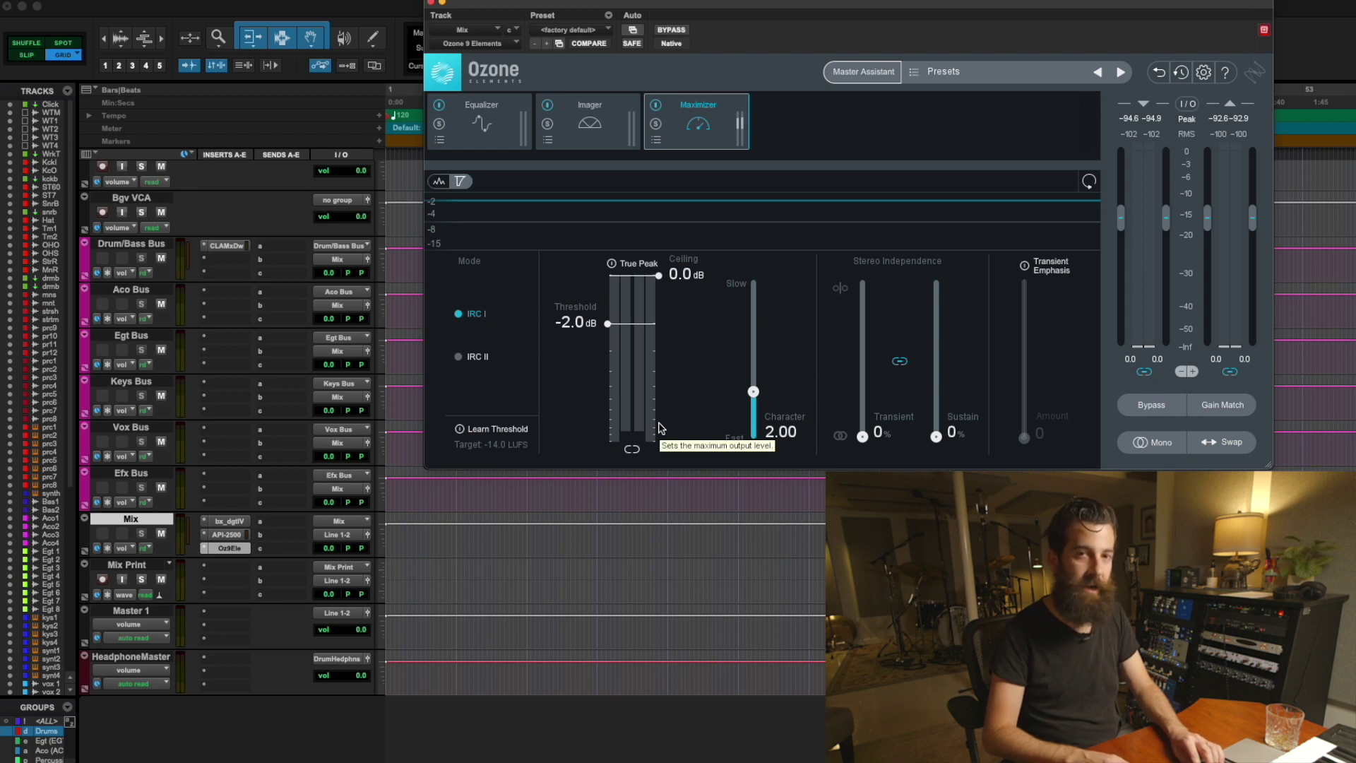
key("super+w")
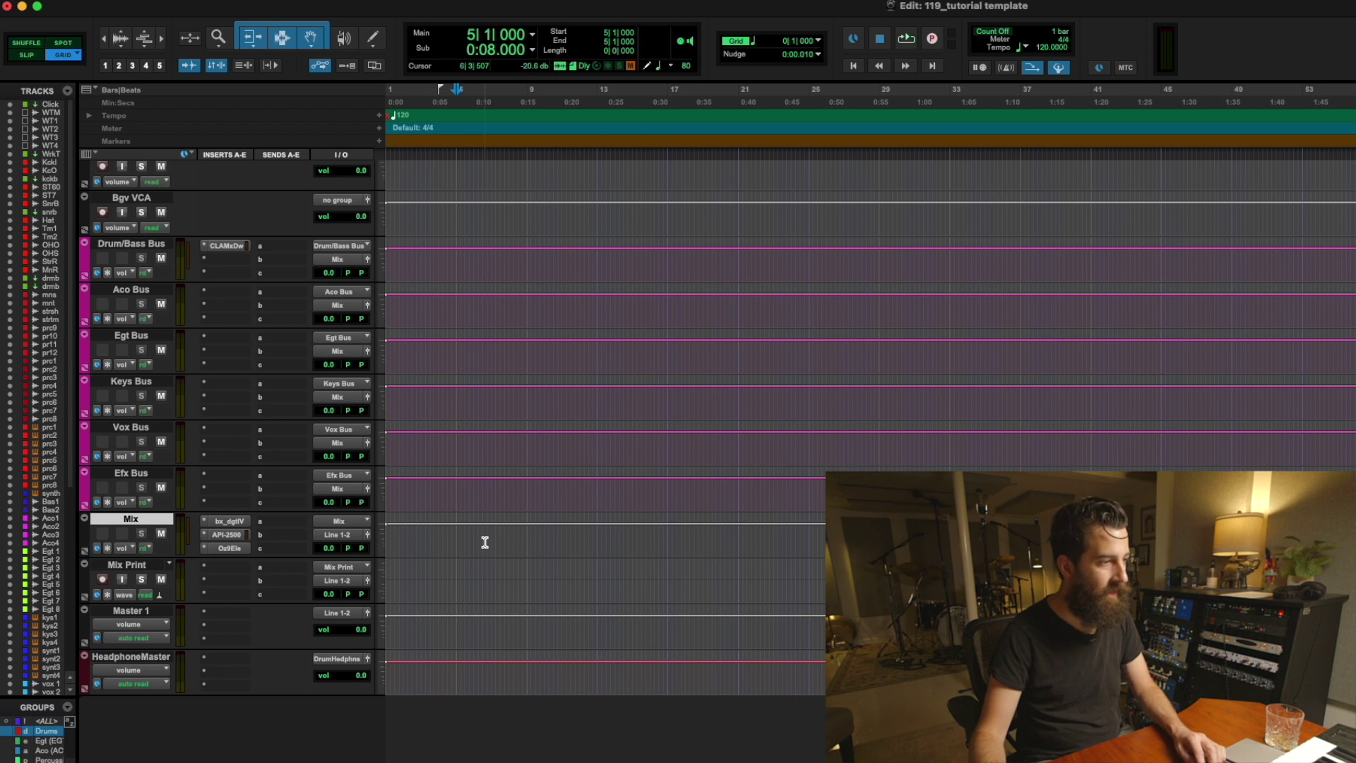
Route the Mix track's output to the Mix Print (Stereo) bus, record-enable the Mix Print track and select it
left_click(343, 536)
mouse_move(343, 539)
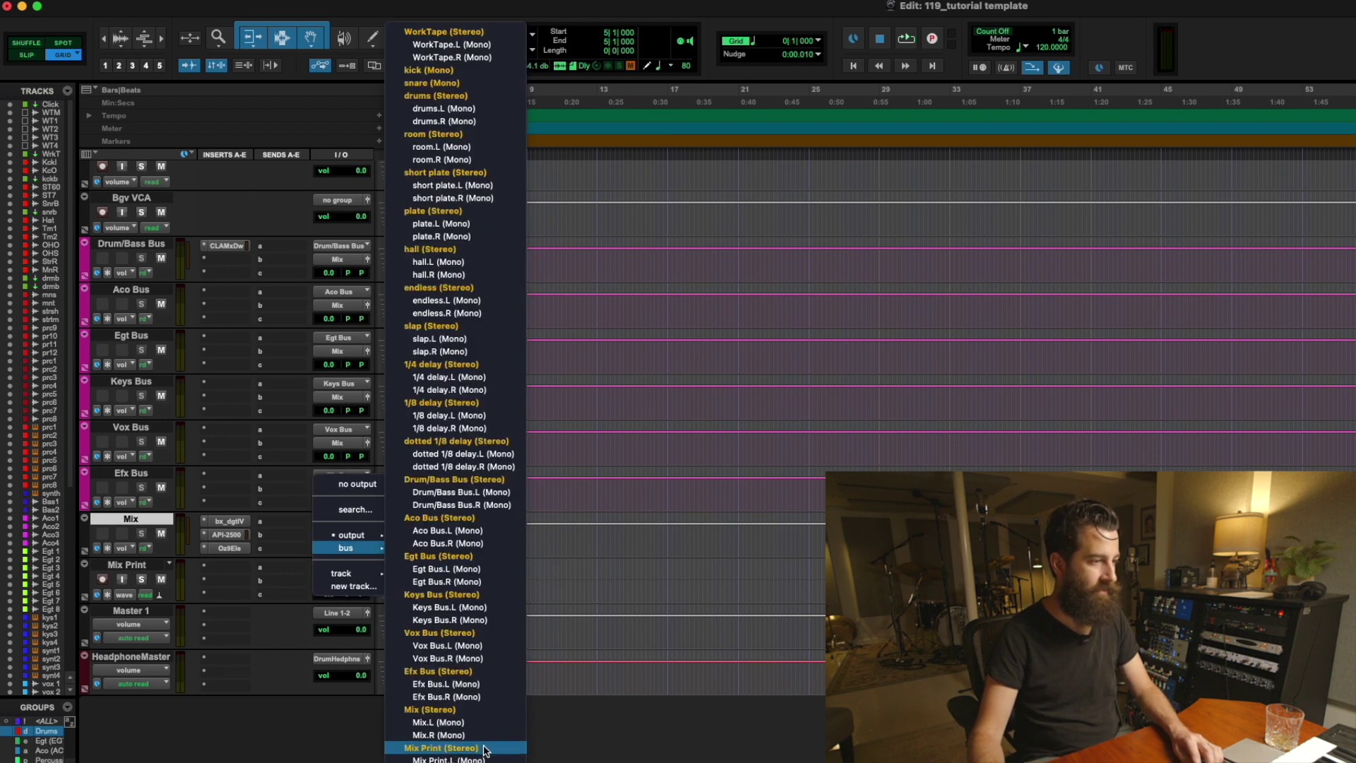
left_click(486, 750)
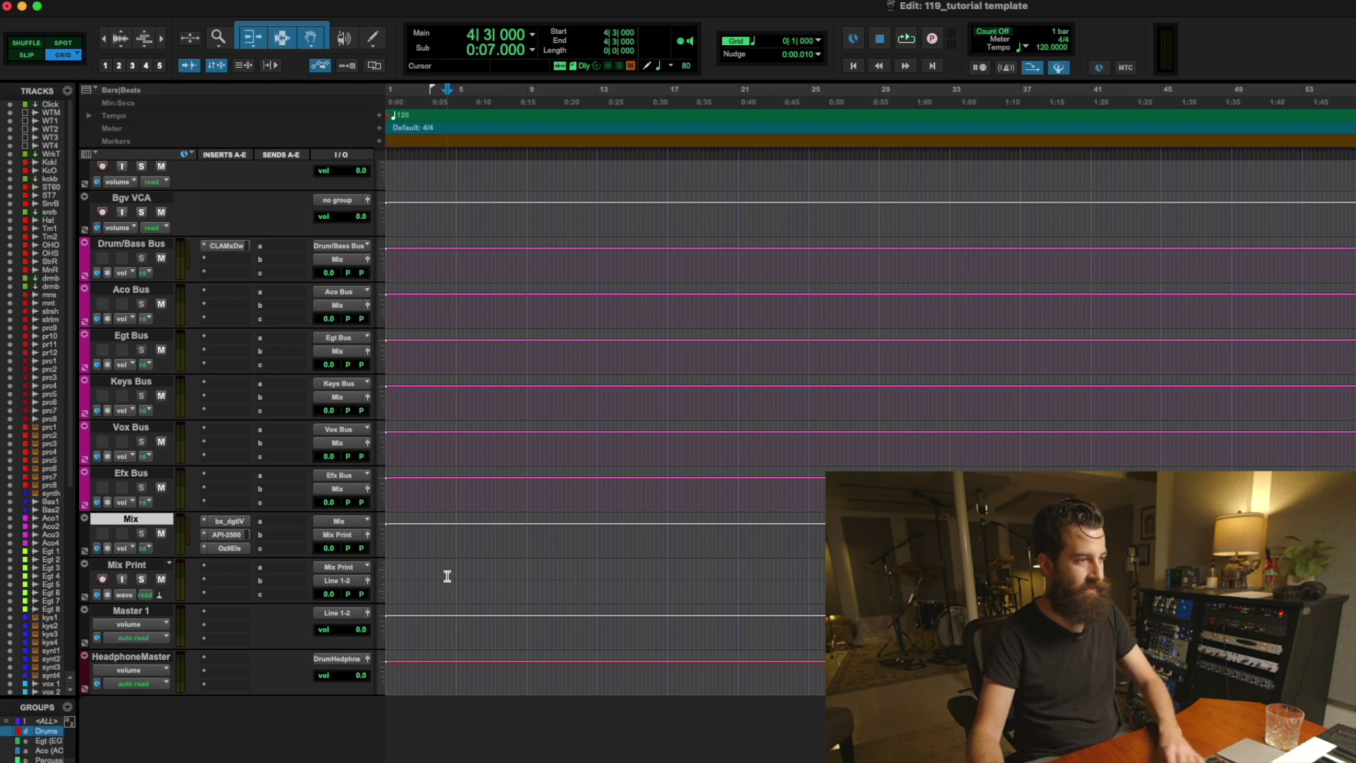
key("shift+r")
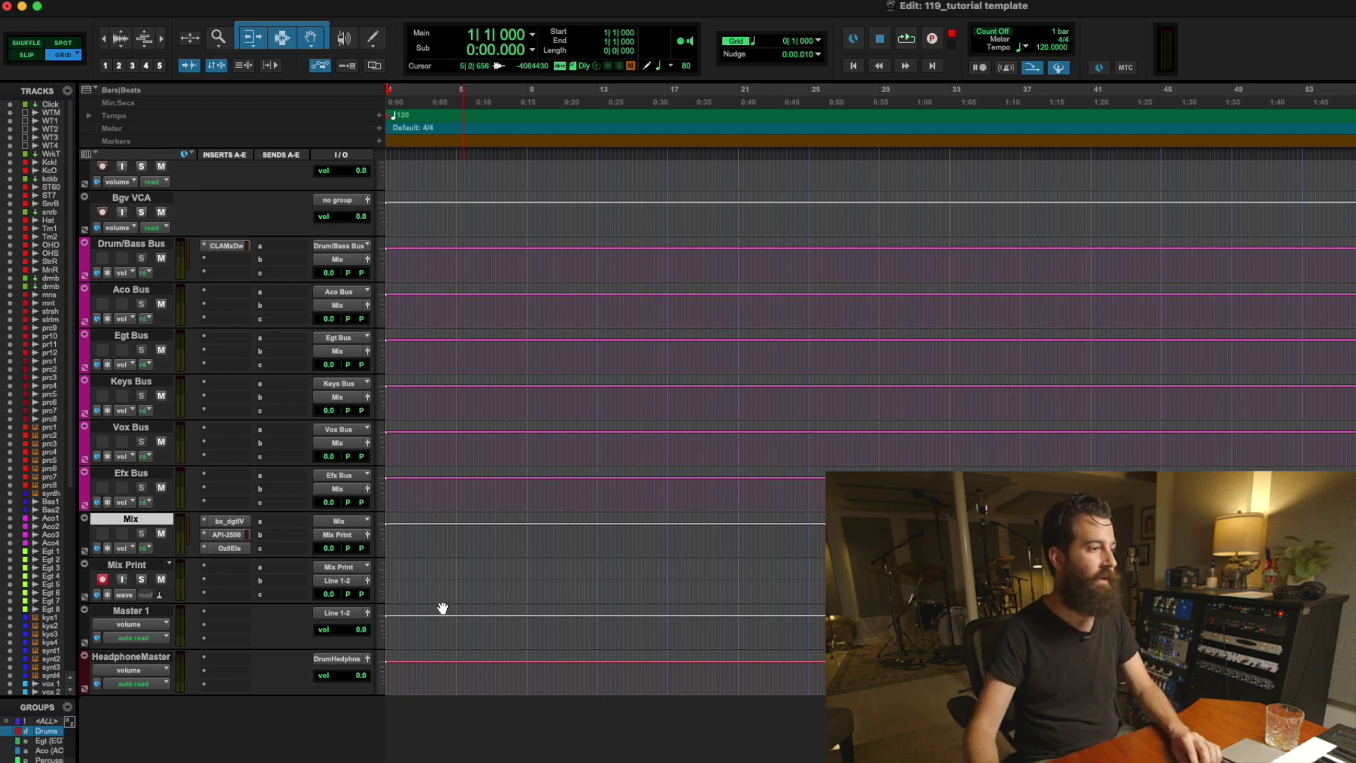
left_click(152, 565)
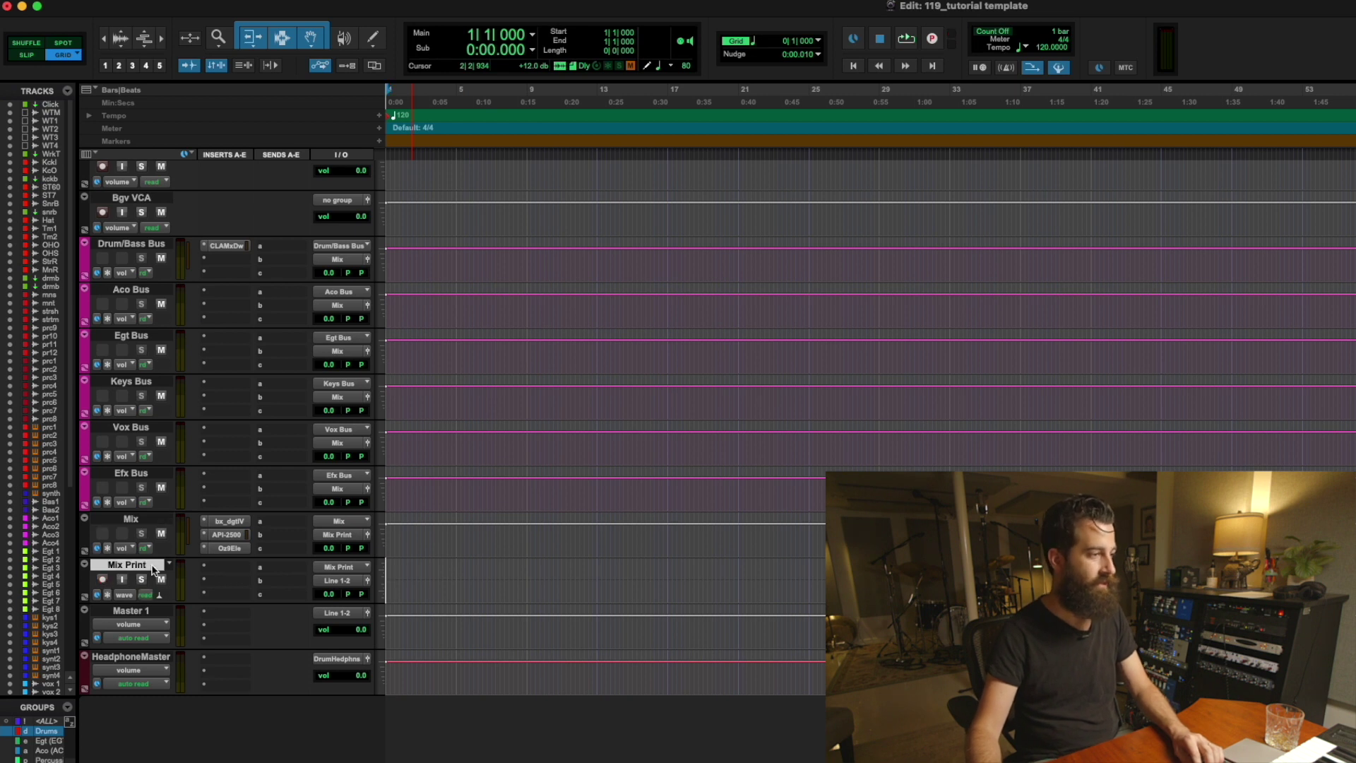
Return to the drum tracks and place the edit cursor at 6|2 on the Kick In track
scroll(557, 574, "up", 20)
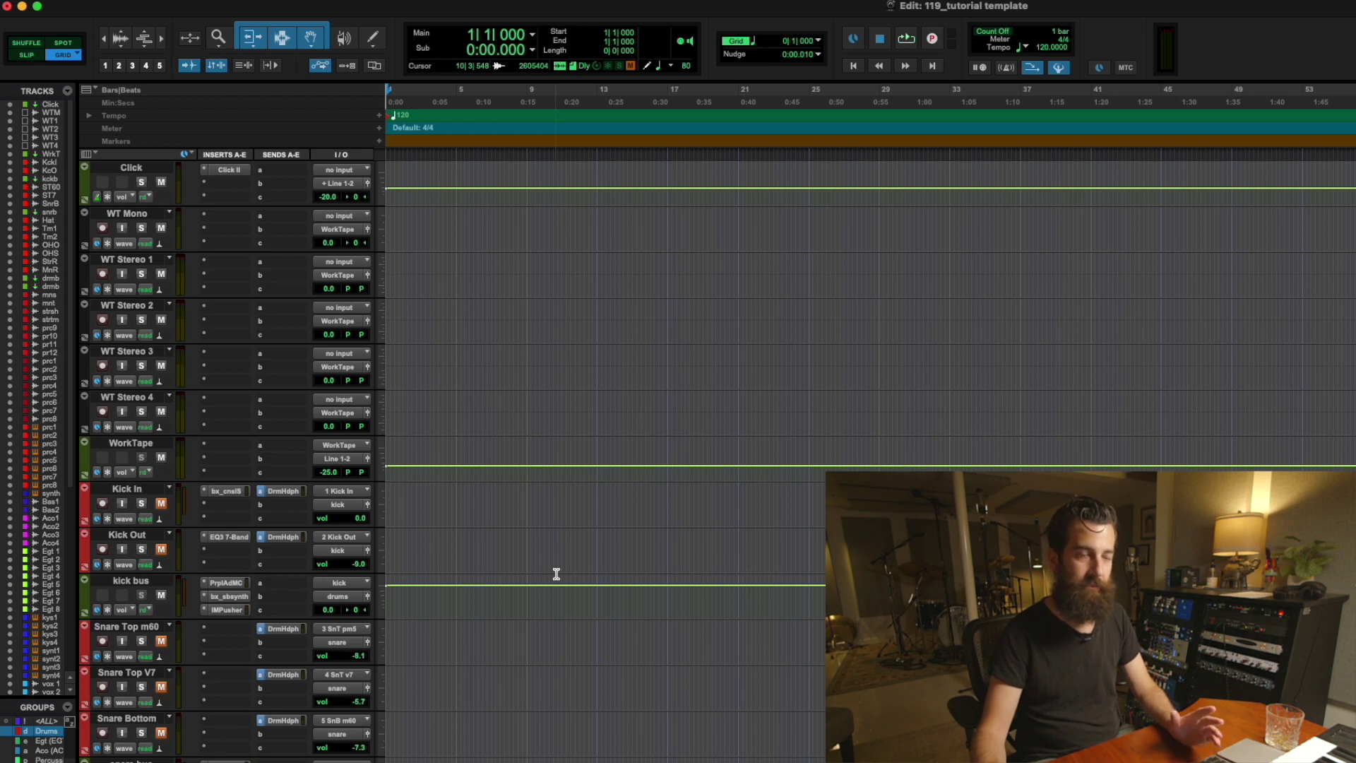
scroll(556, 573, "down", 3)
left_click(477, 362)
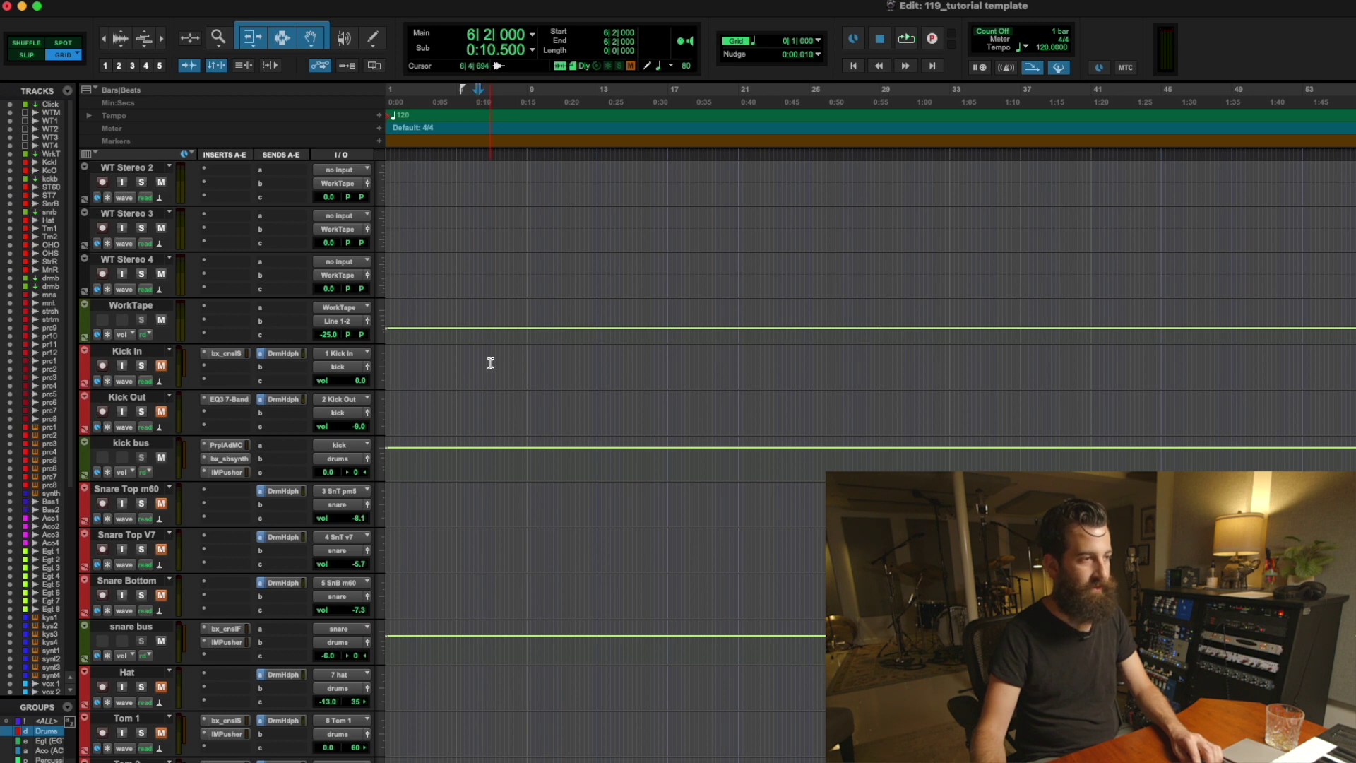
scroll(490, 363, "down", 1)
scroll(491, 364, "down", 3)
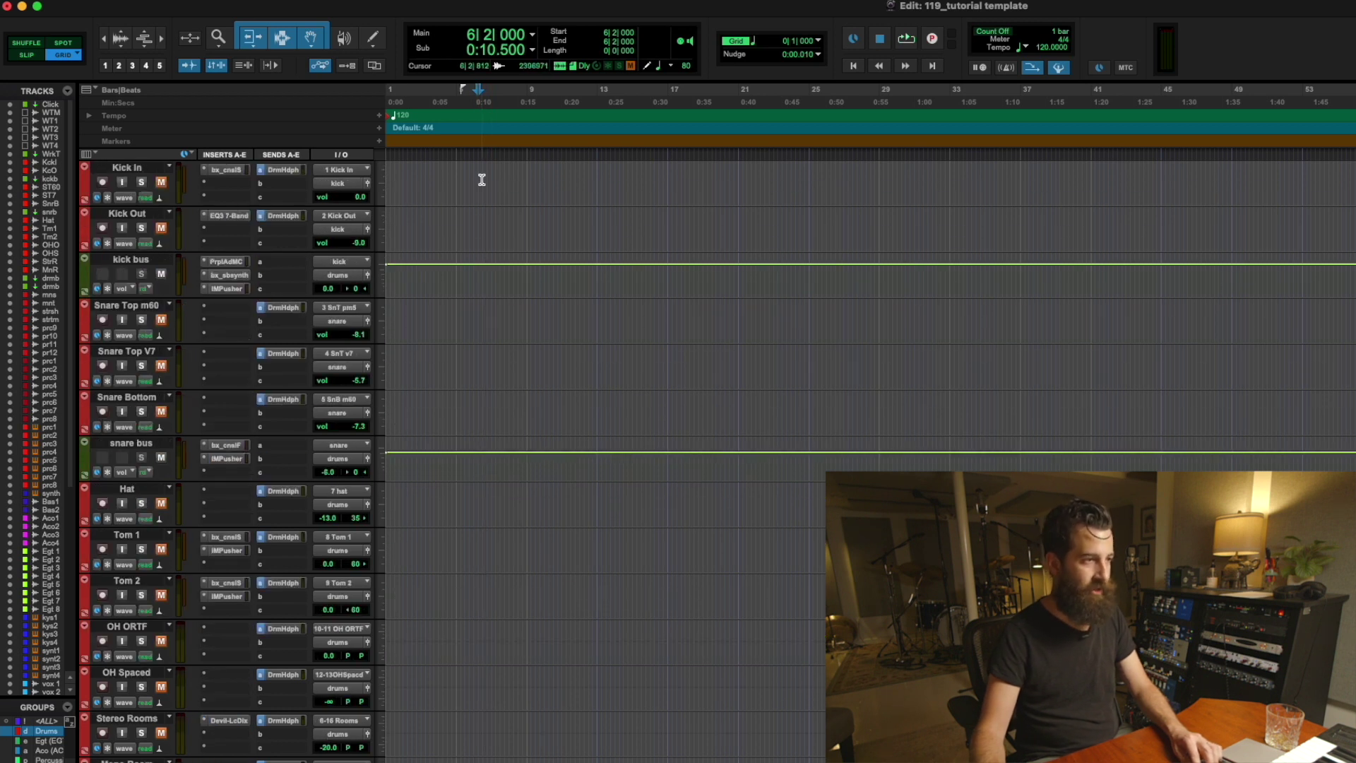
scroll(475, 580, "up", 3)
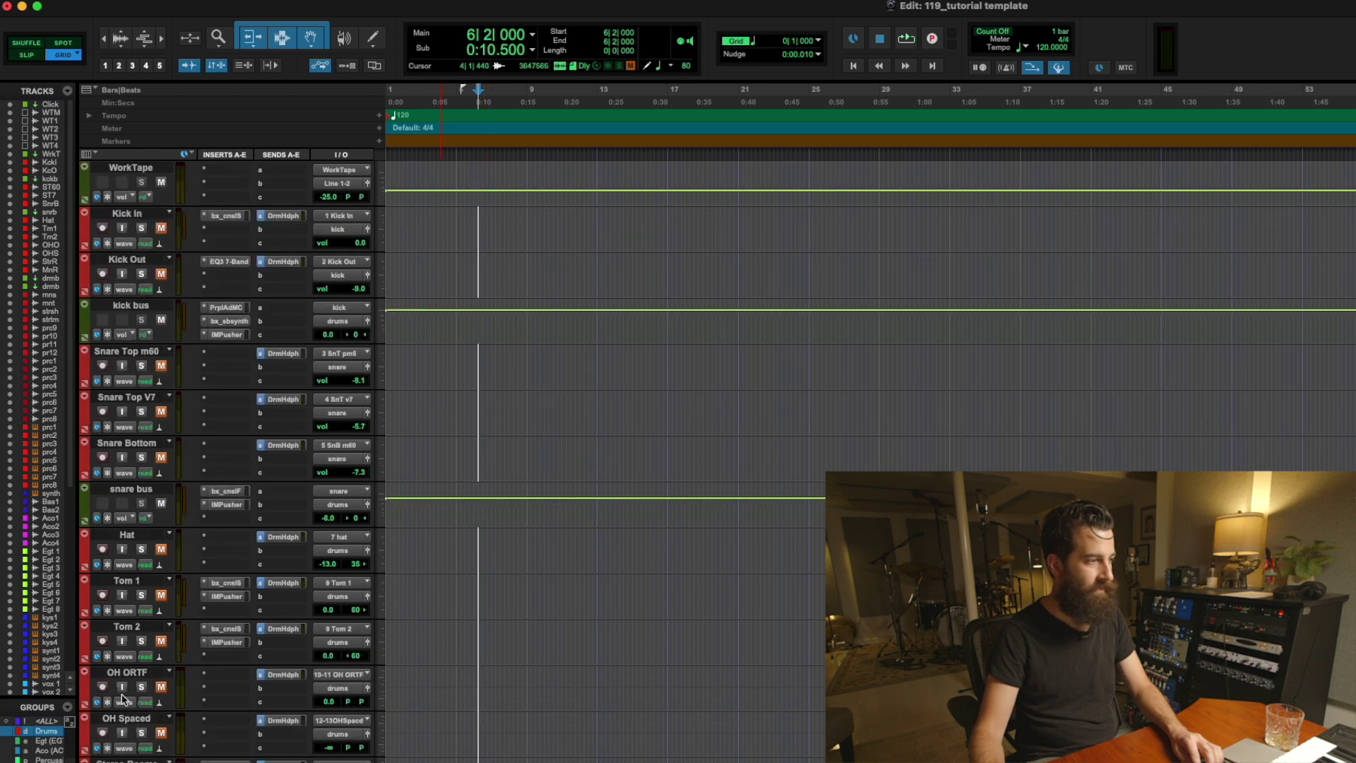
Inspect the Drums group's member tracks and global attributes in its modify settings, then close them
right_click(58, 735)
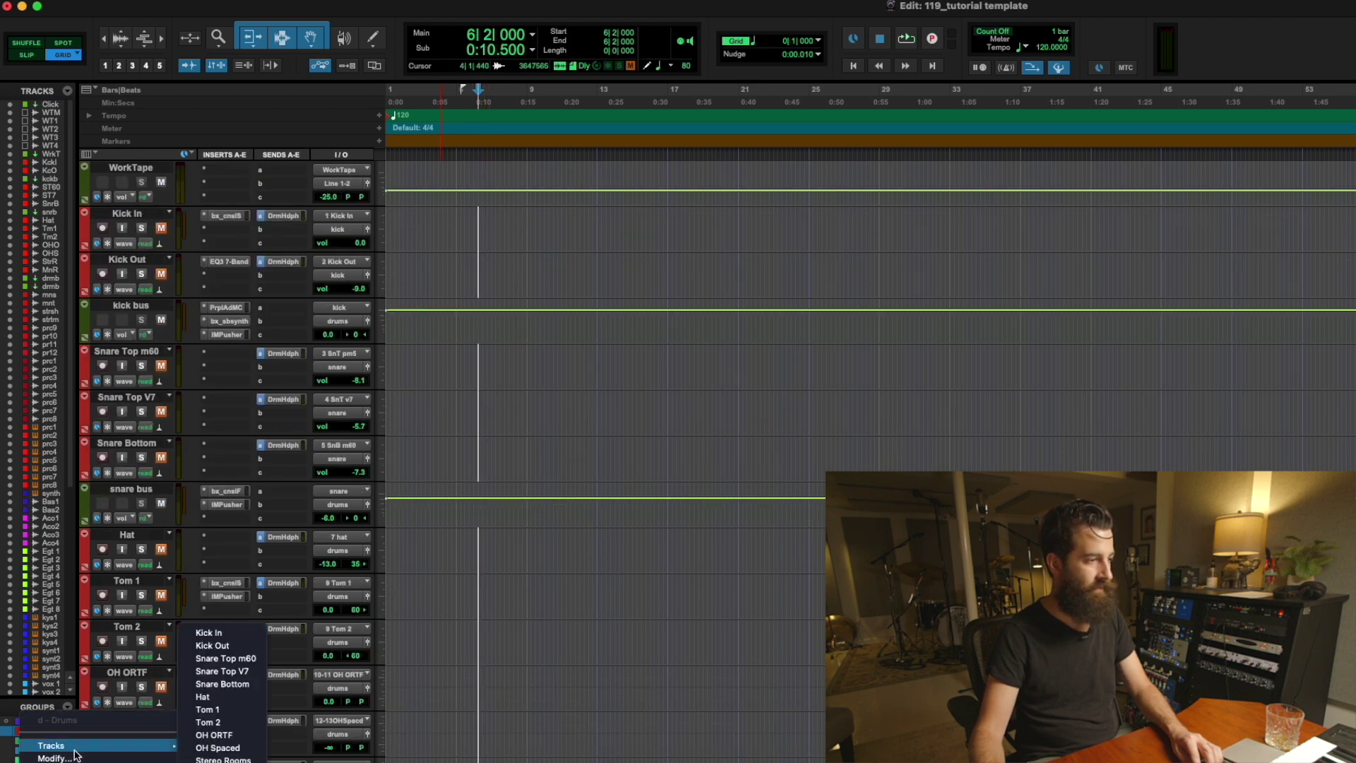
mouse_move(124, 645)
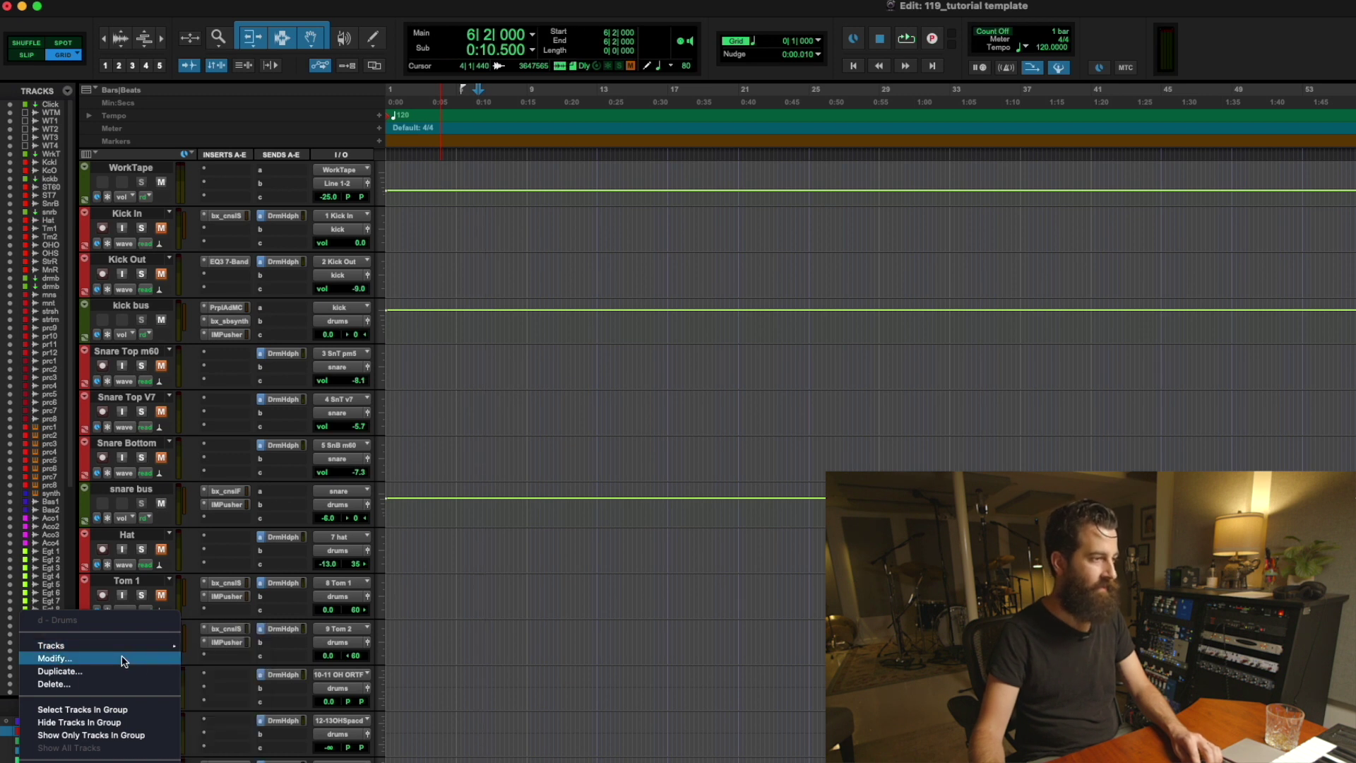
left_click(121, 658)
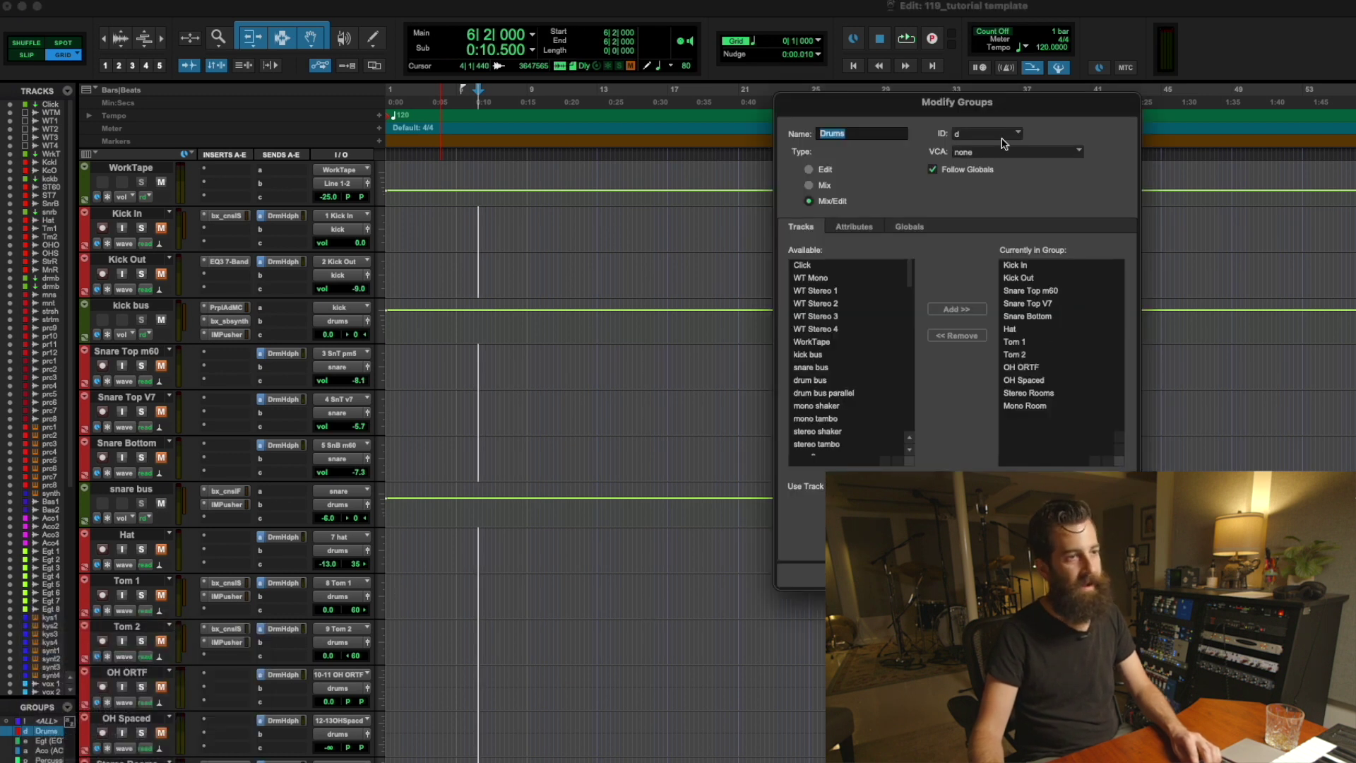
left_click(911, 226)
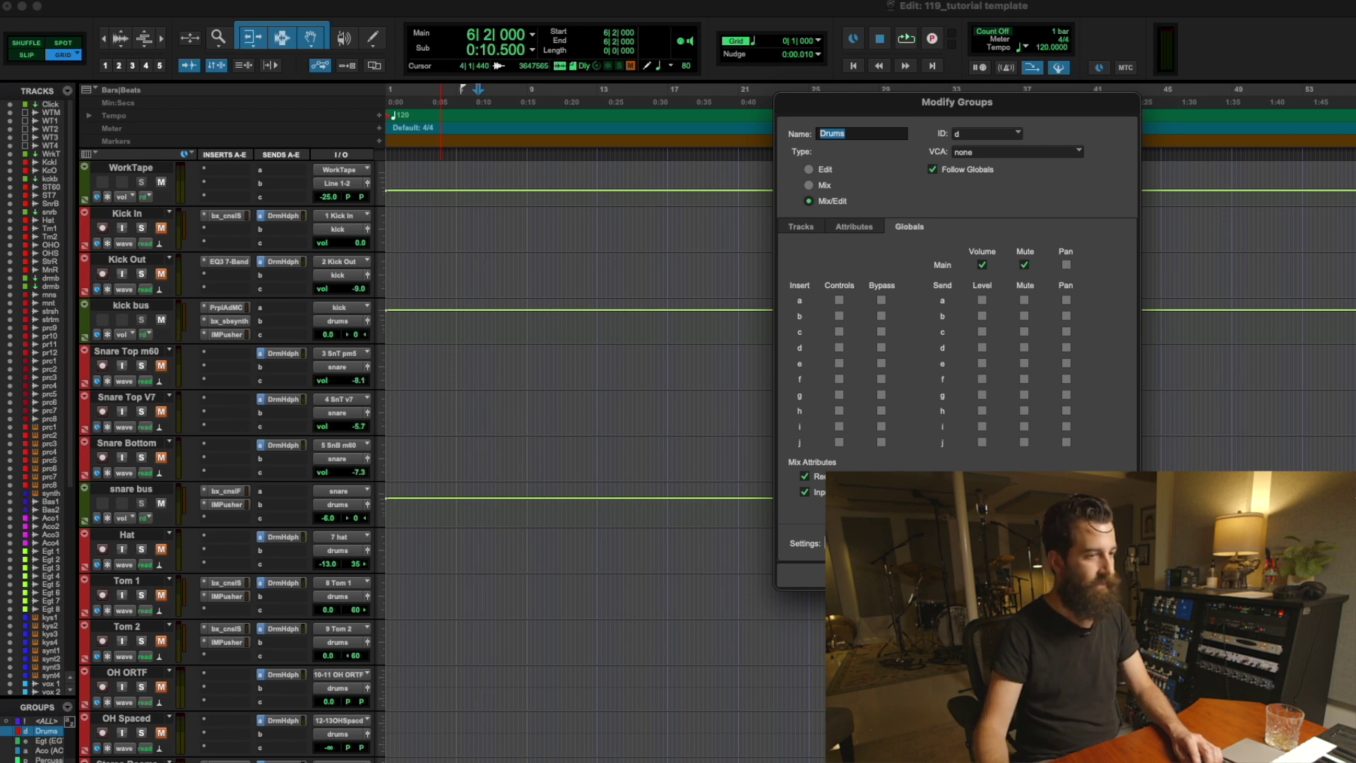
key("Return")
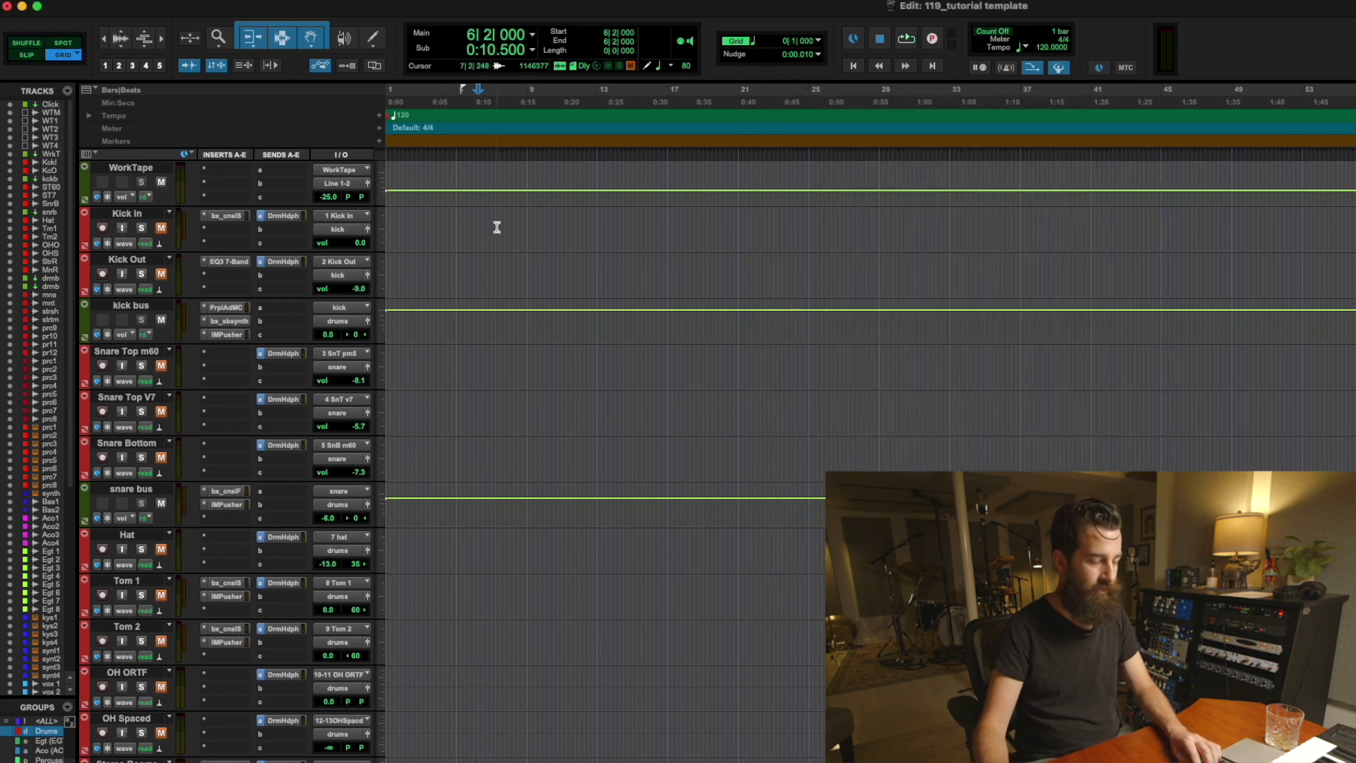
Toggle mute and record enable for the grouped drum tracks, and return the edit cursor to the session start
key("shift+m")
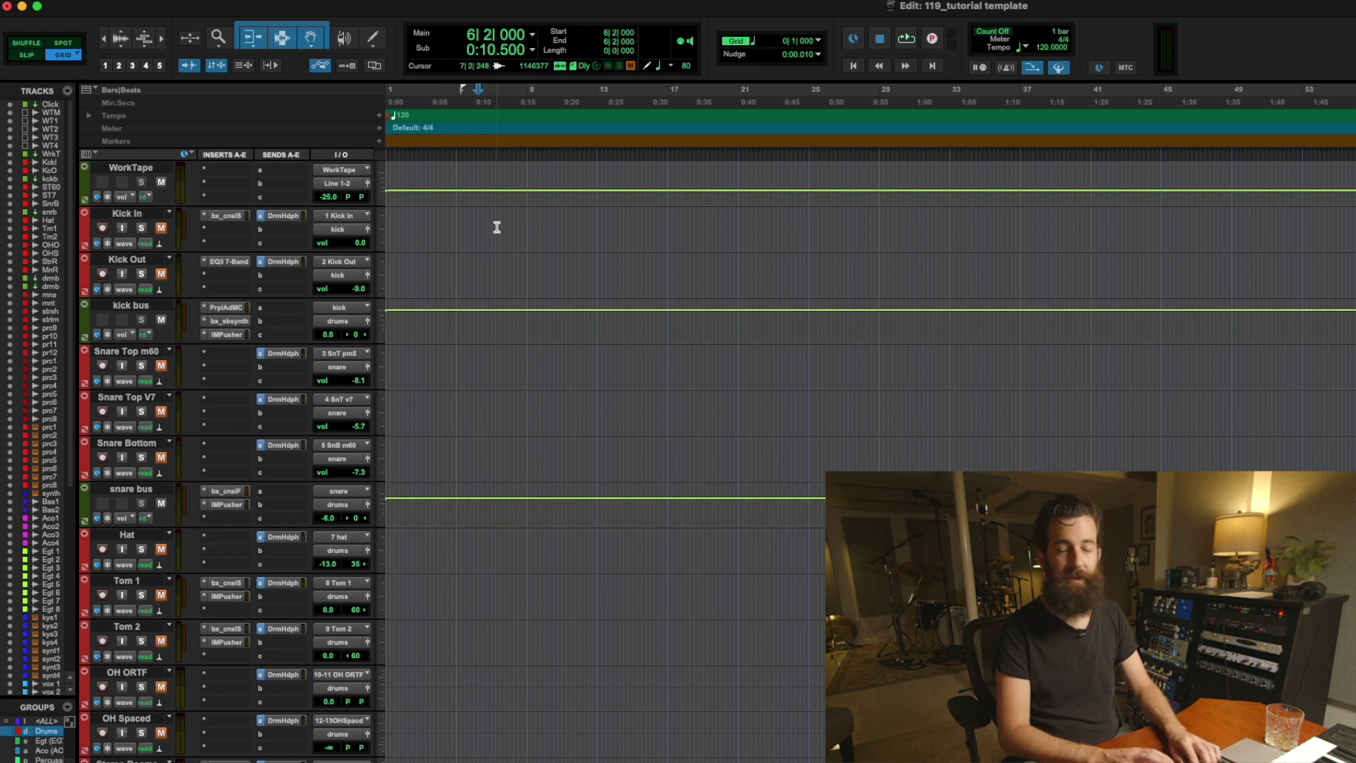
key("shift+r")
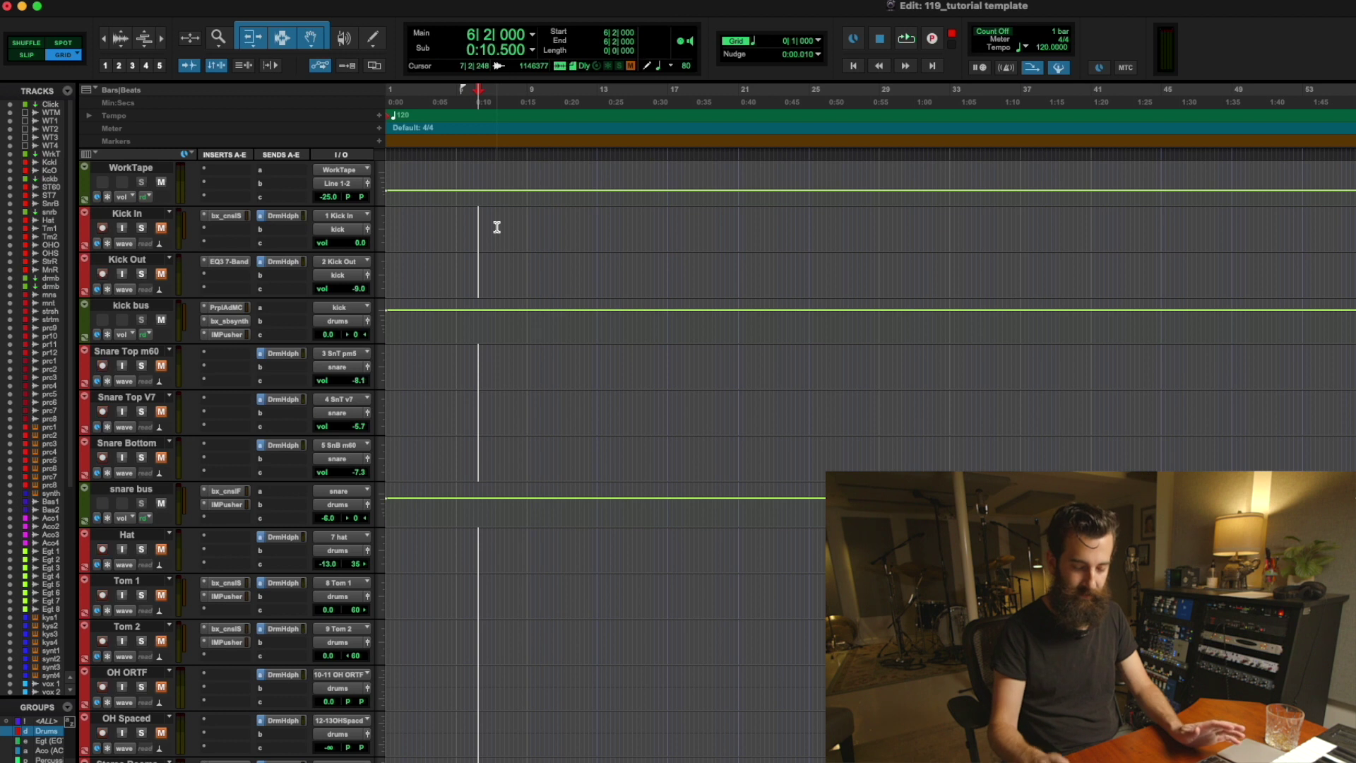
key("Return")
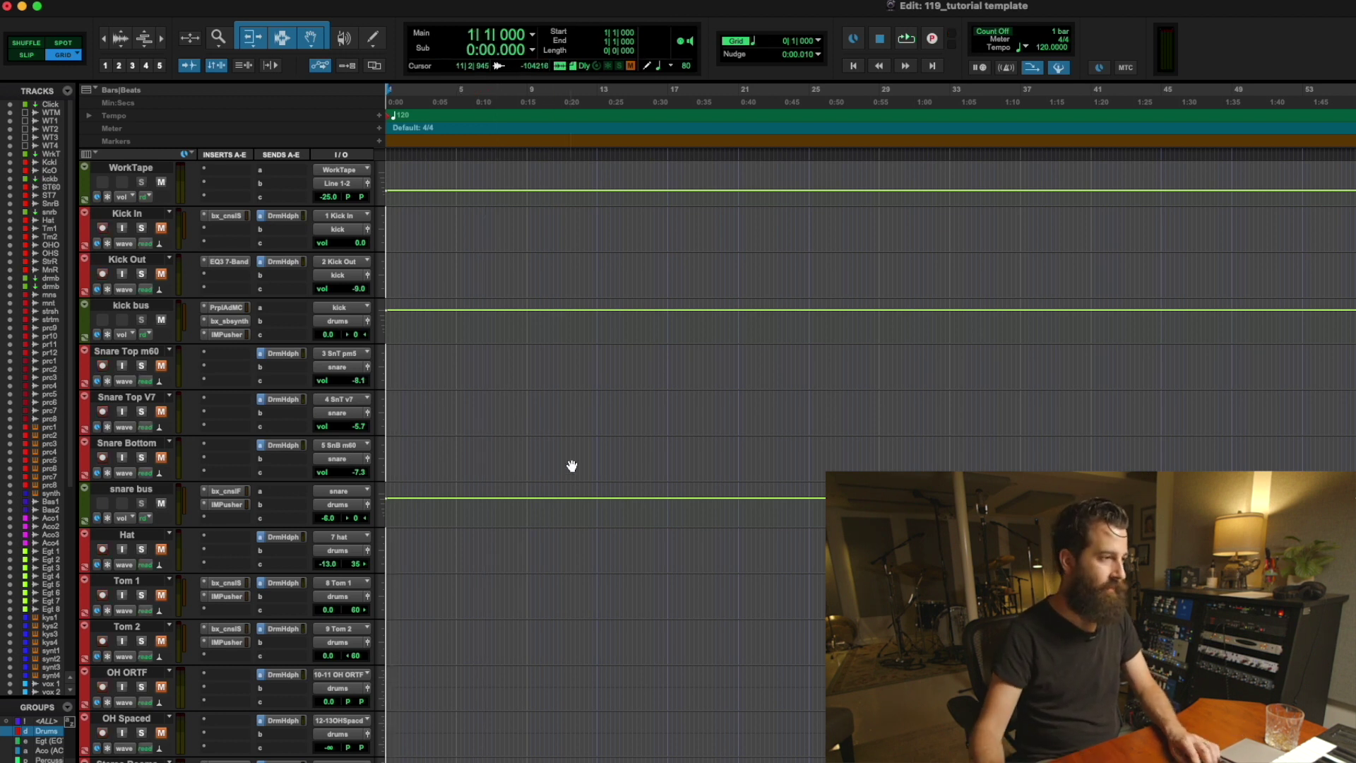
Go down to the electric guitar tracks and place the edit cursor at 2|4 on the Egt 2 track
scroll(573, 466, "down", 15)
scroll(573, 465, "down", 20)
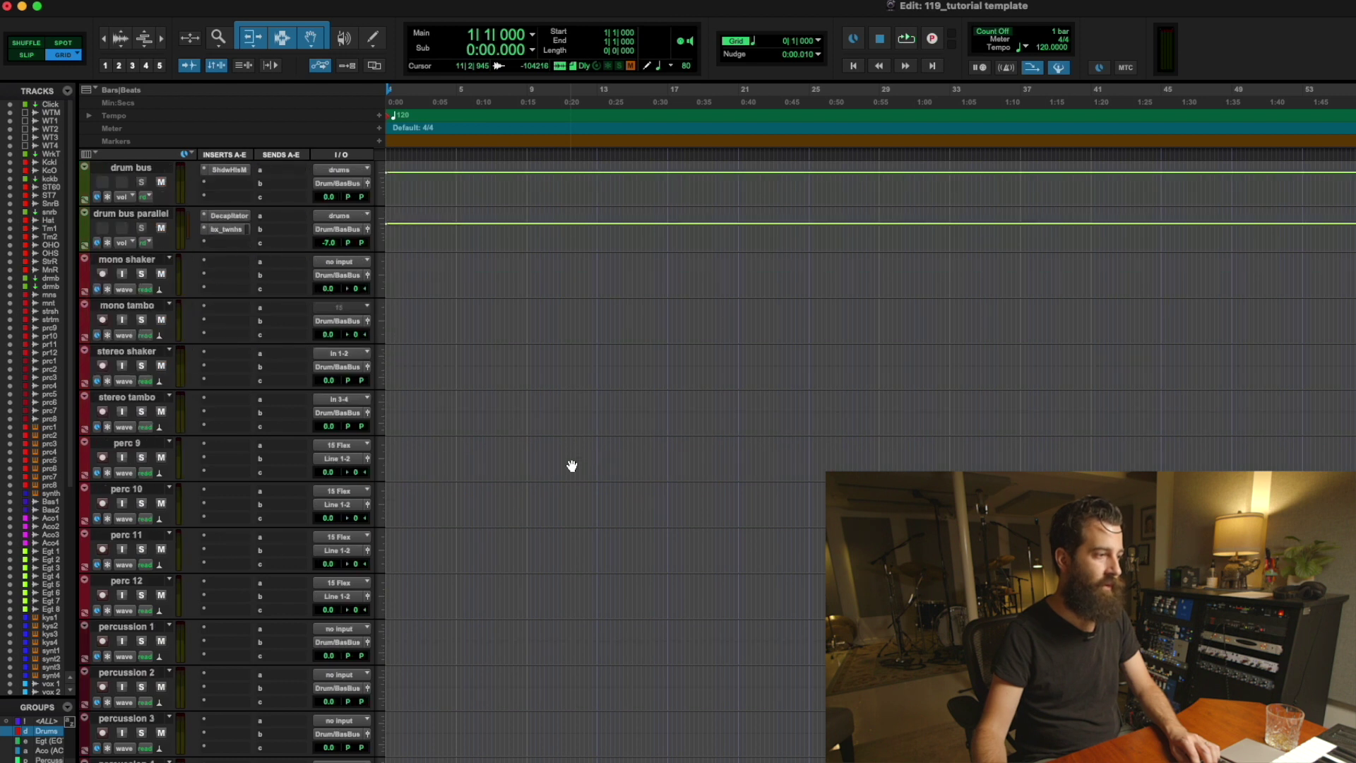
scroll(572, 466, "down", 10)
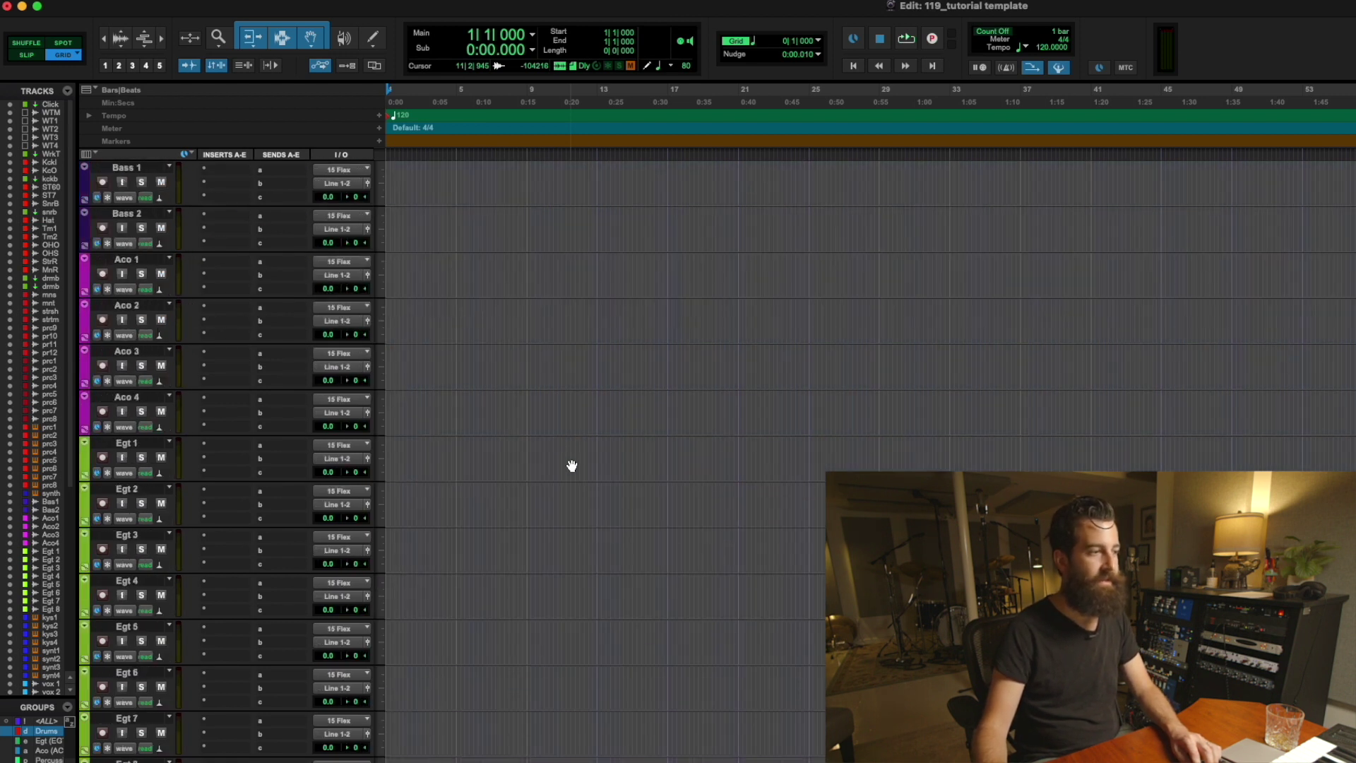
left_click(416, 267)
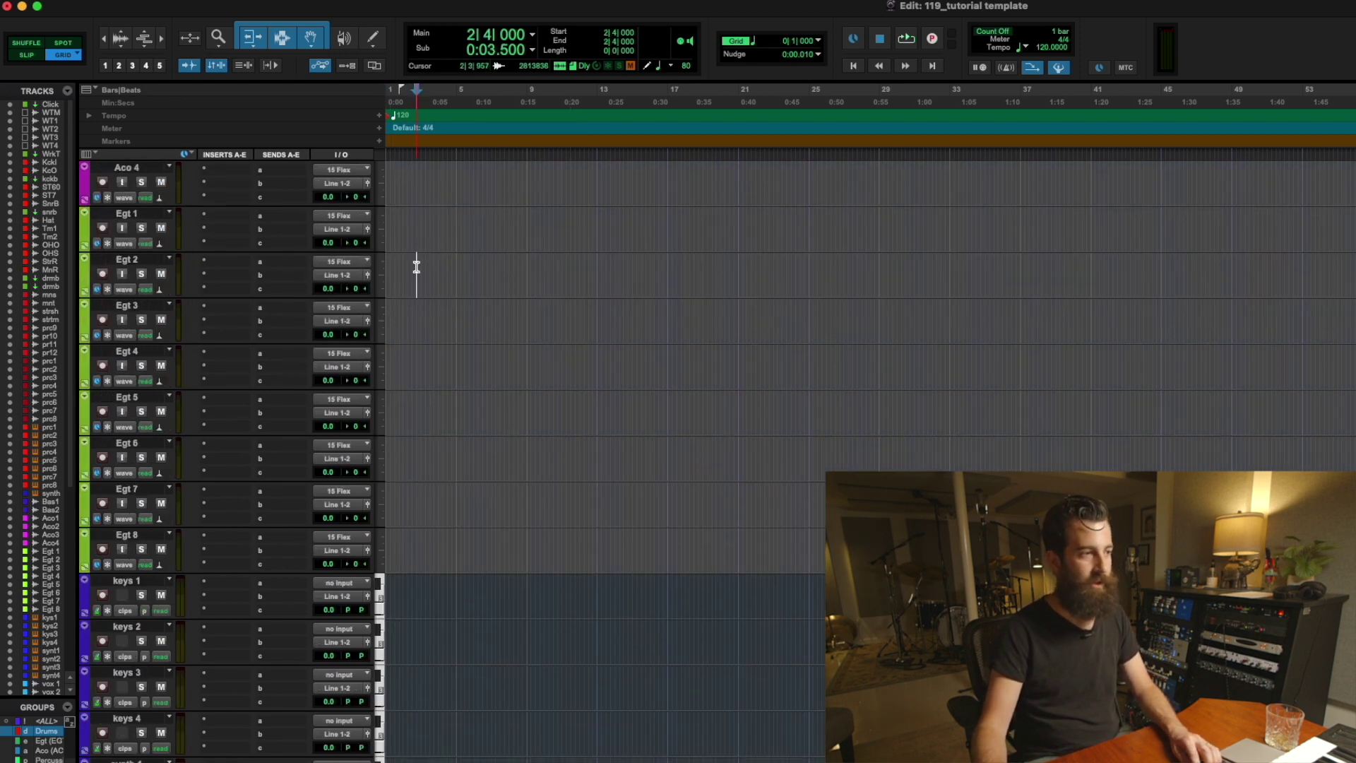
Enable the Egt group from the mixer and set the grouped electric guitar tracks' volume to -7.3 dB in the edit window
key("super+equal")
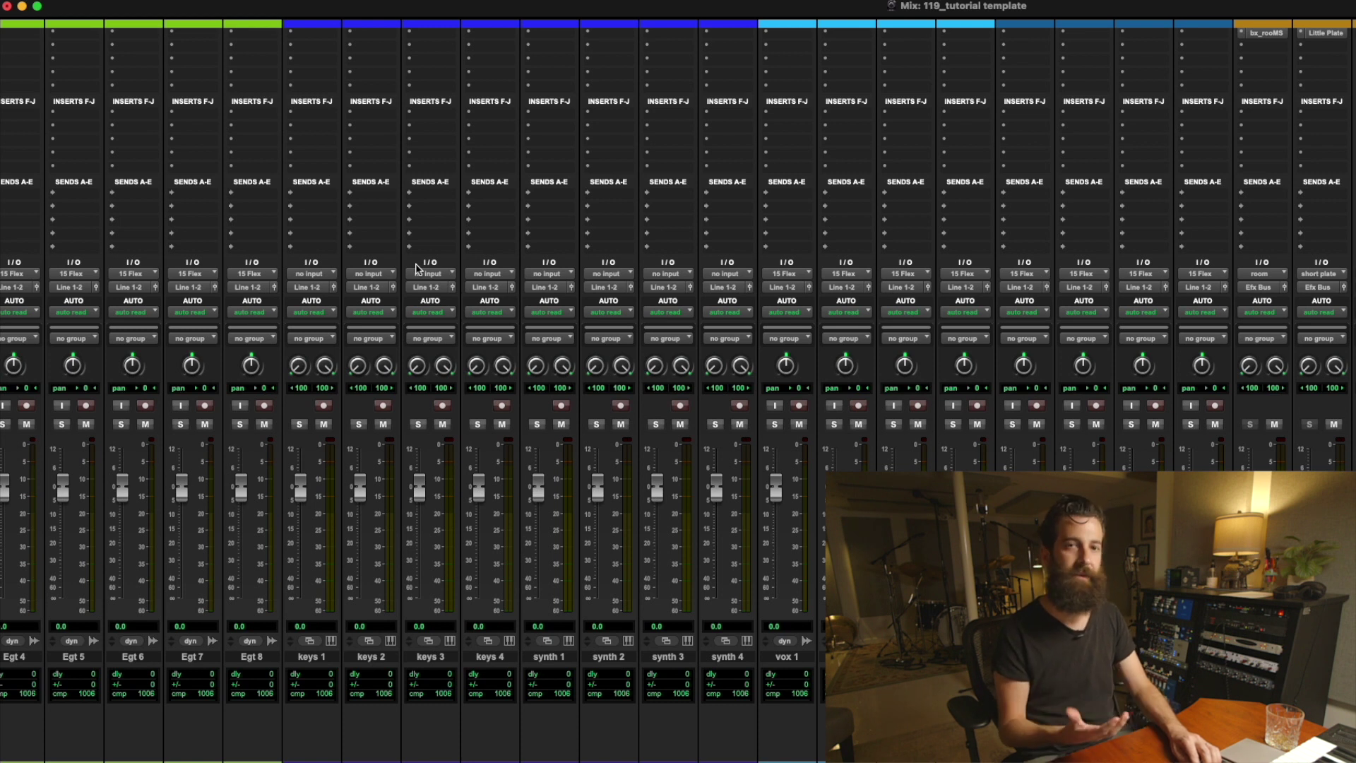
key("e")
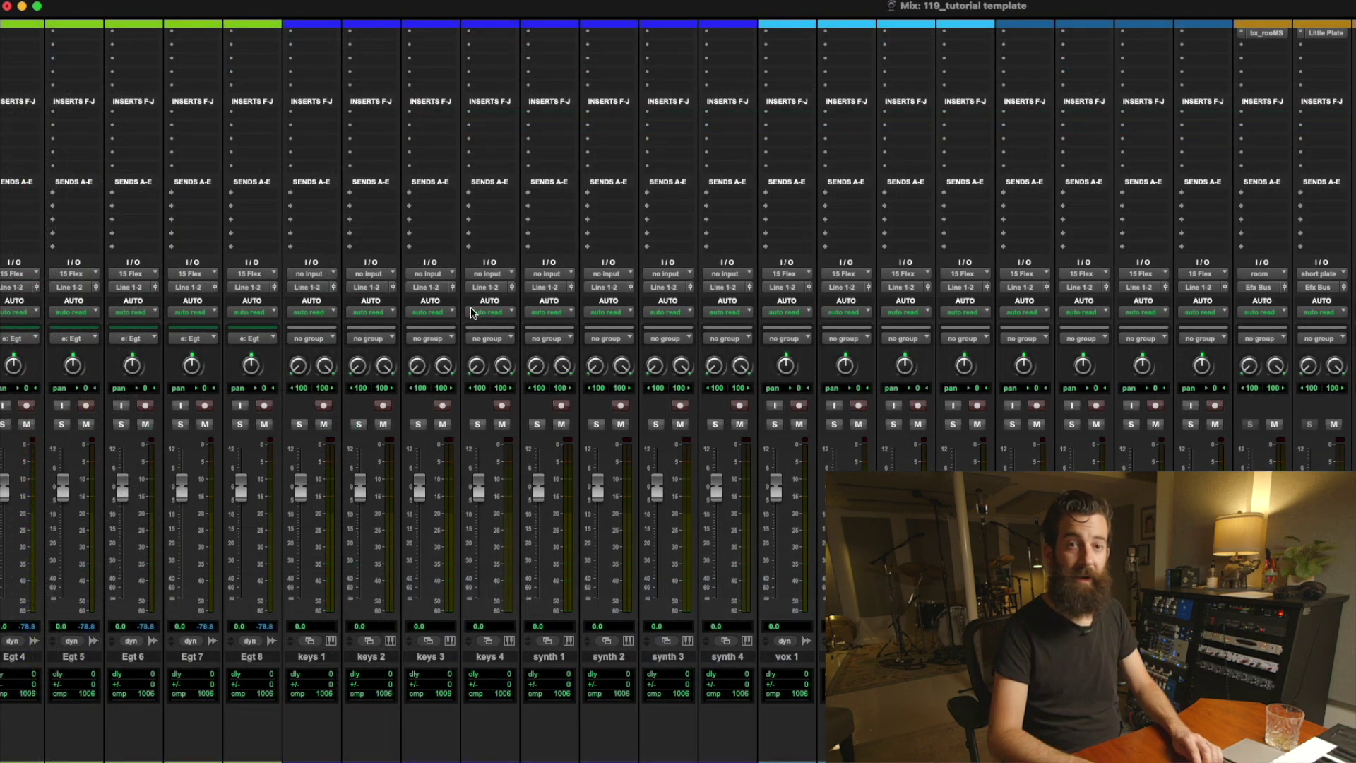
key("super+equal")
left_click(327, 335)
left_click_drag(326, 341, 325, 349)
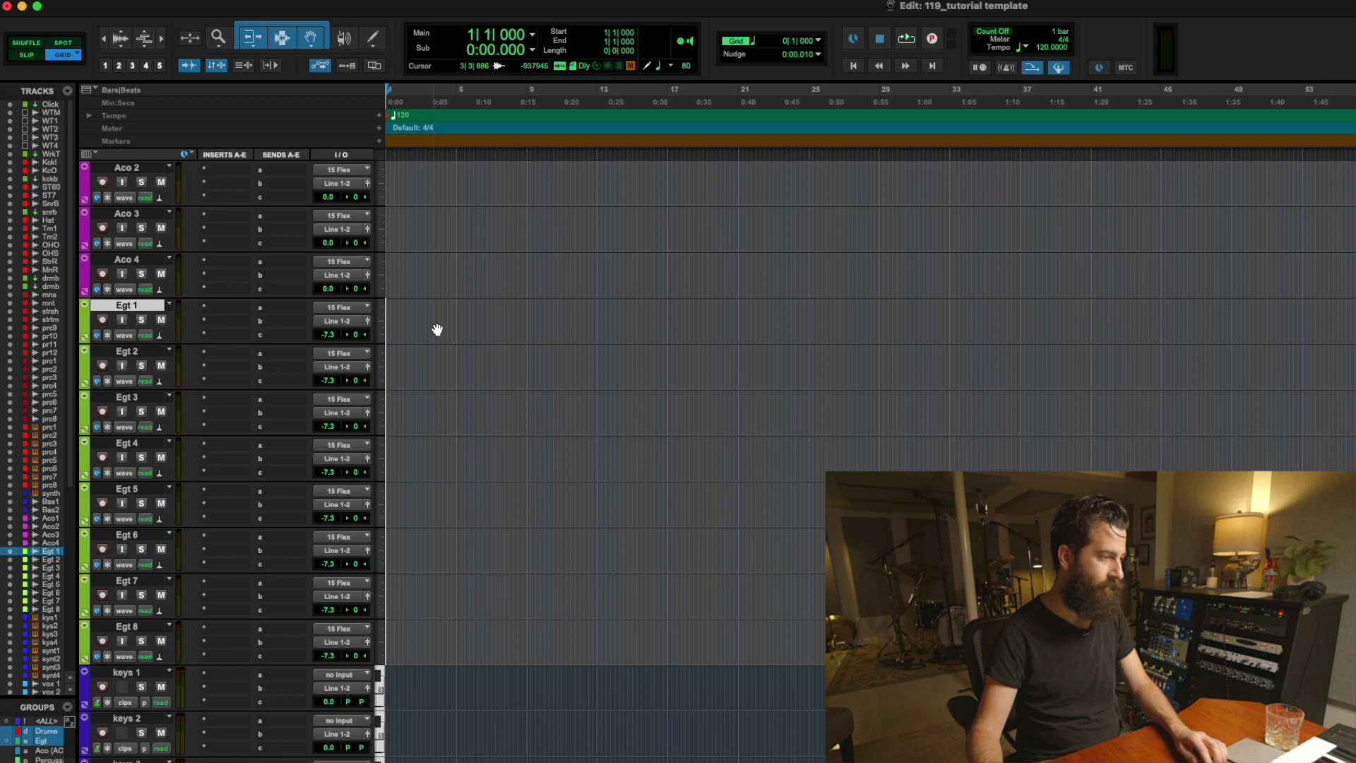
Review the keys, synth, vocal and effects return tracks, and return to the Click track at the start of the track list
scroll(438, 330, "down", 2)
scroll(437, 330, "down", 5)
scroll(404, 549, "down", 4)
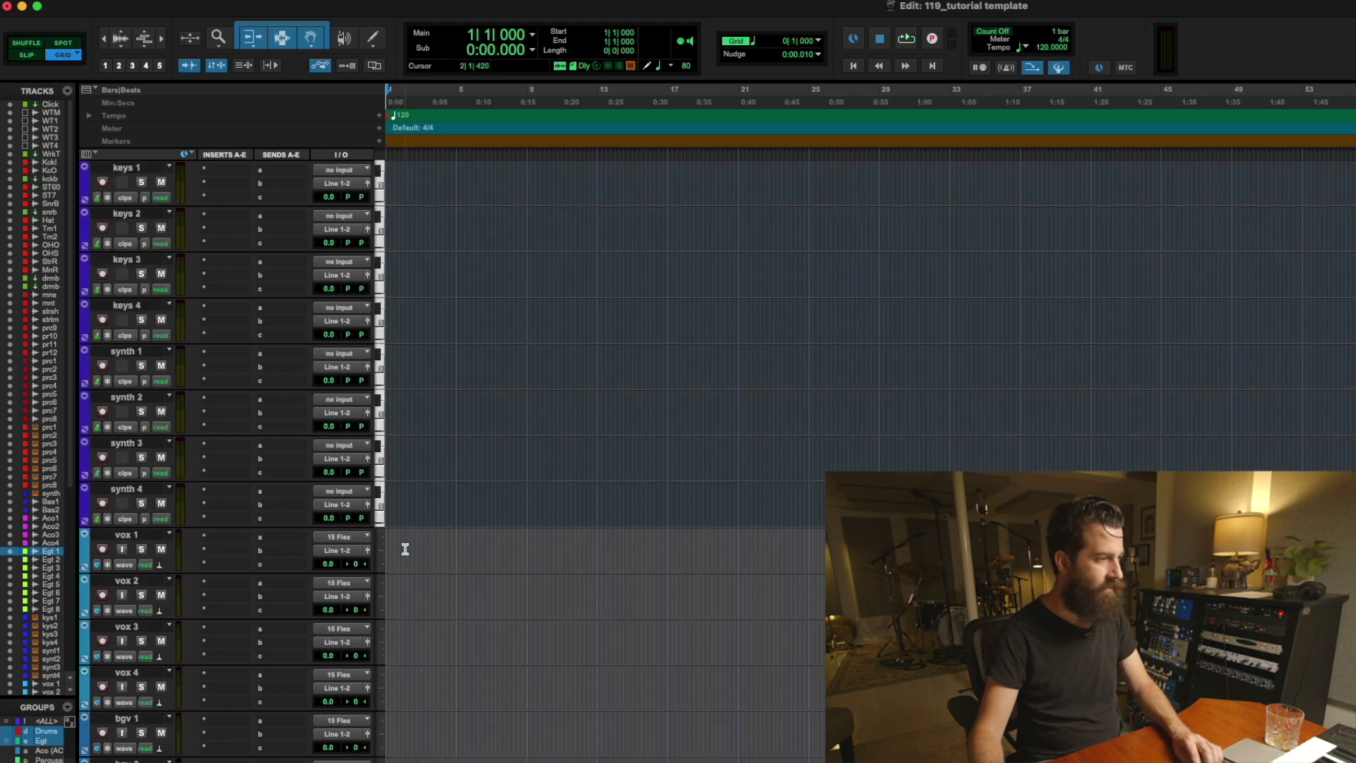
scroll(469, 575, "down", 10)
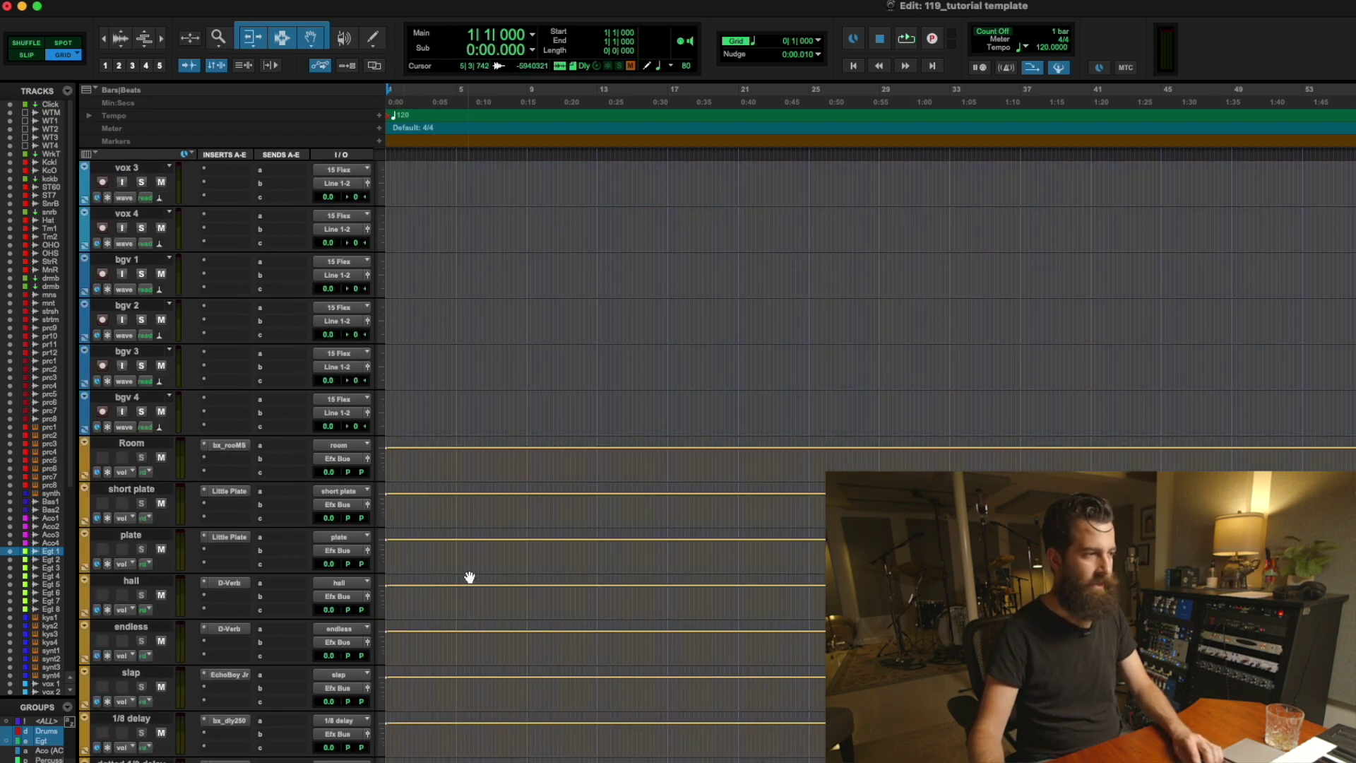
scroll(470, 578, "up", 20)
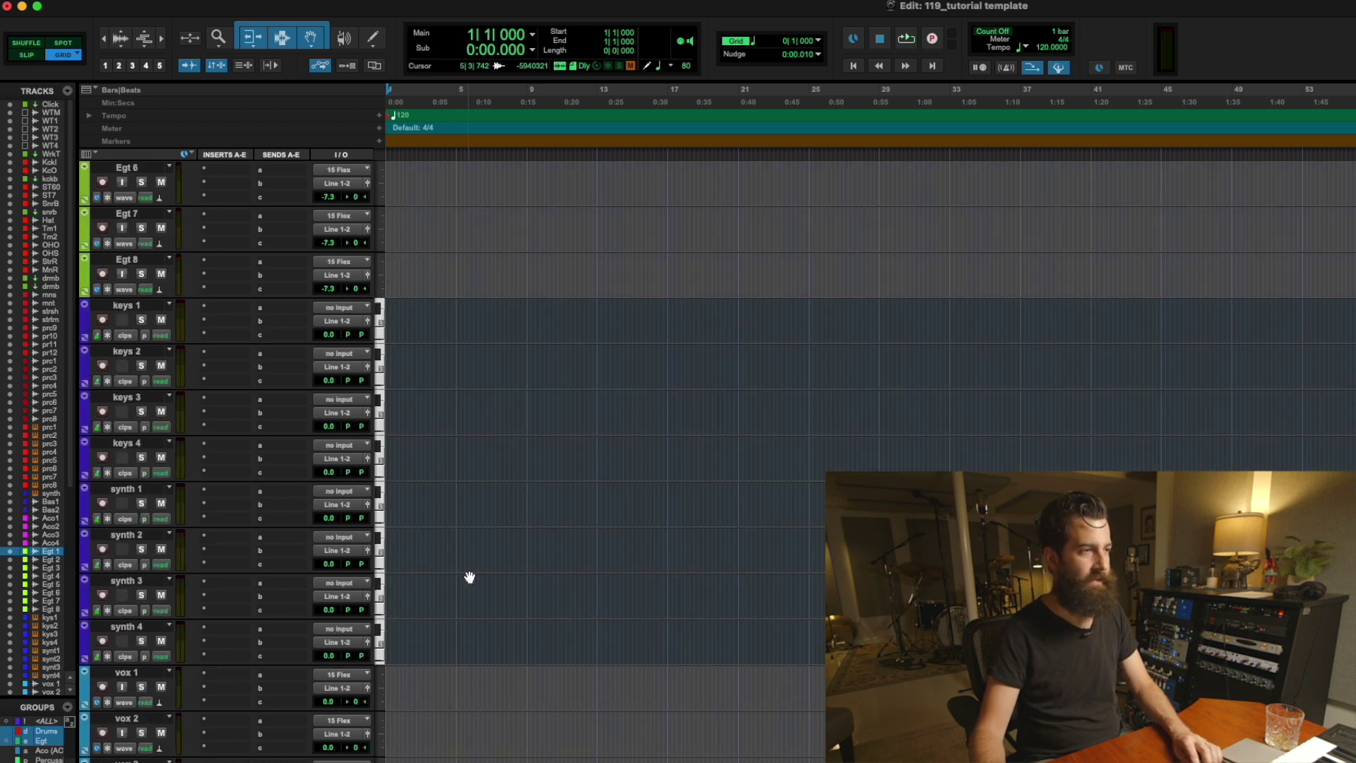
scroll(470, 578, "up", 20)
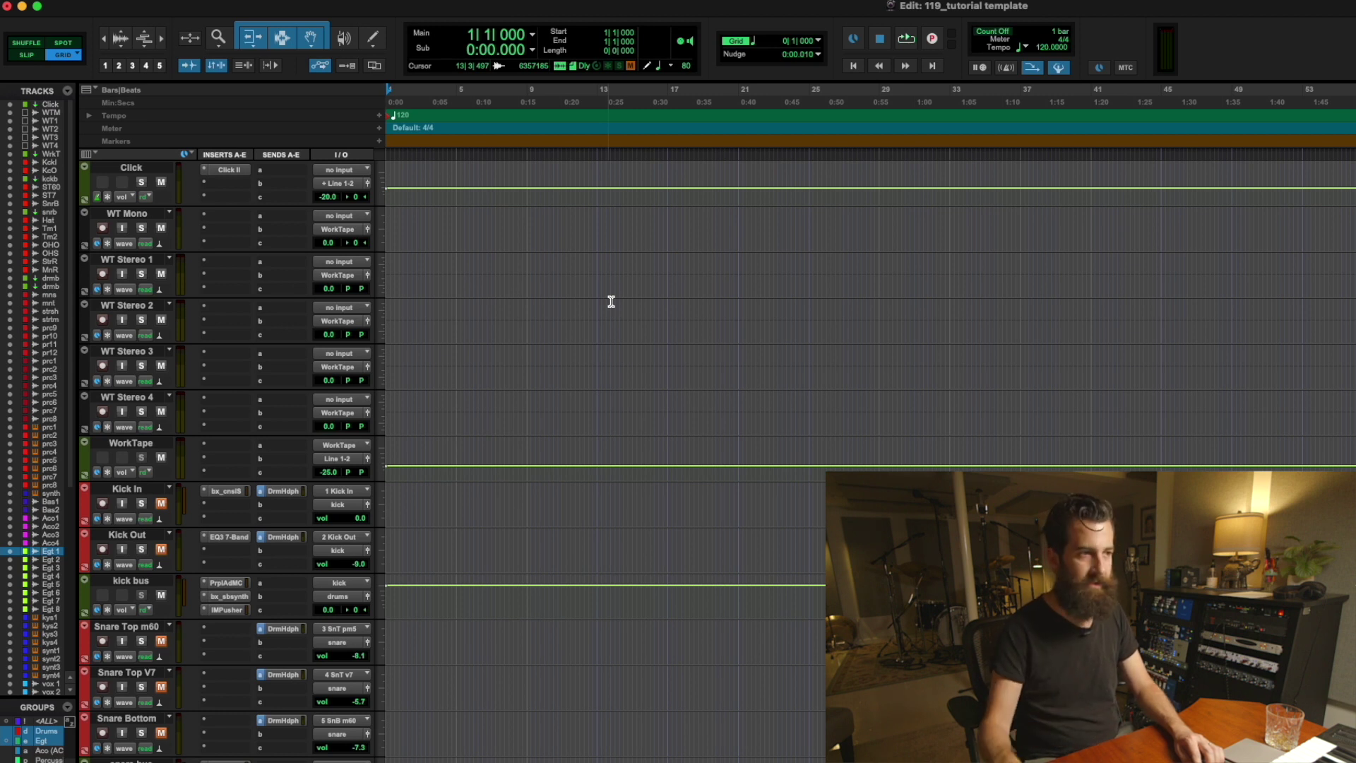
Inspect the available grid values and time scales, and close the list without choosing one
left_click(755, 42)
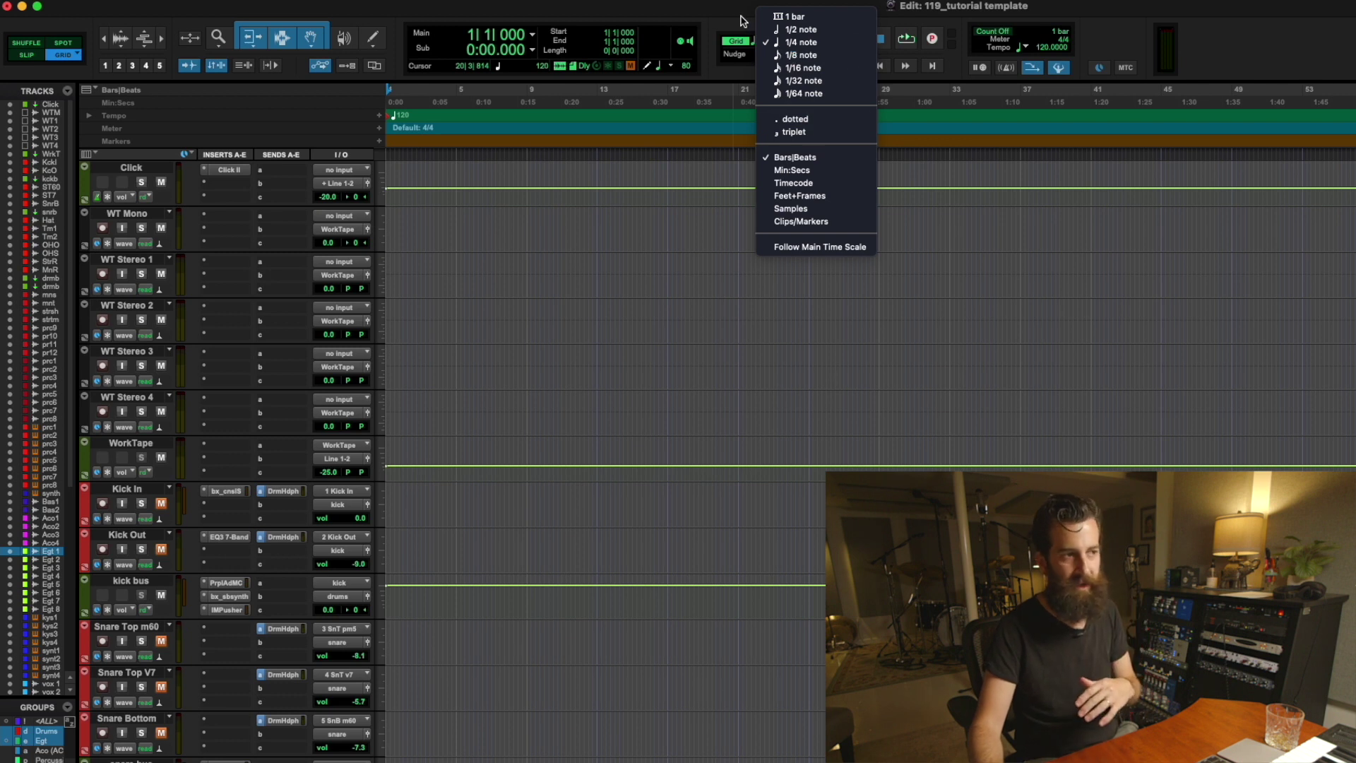
left_click(742, 20)
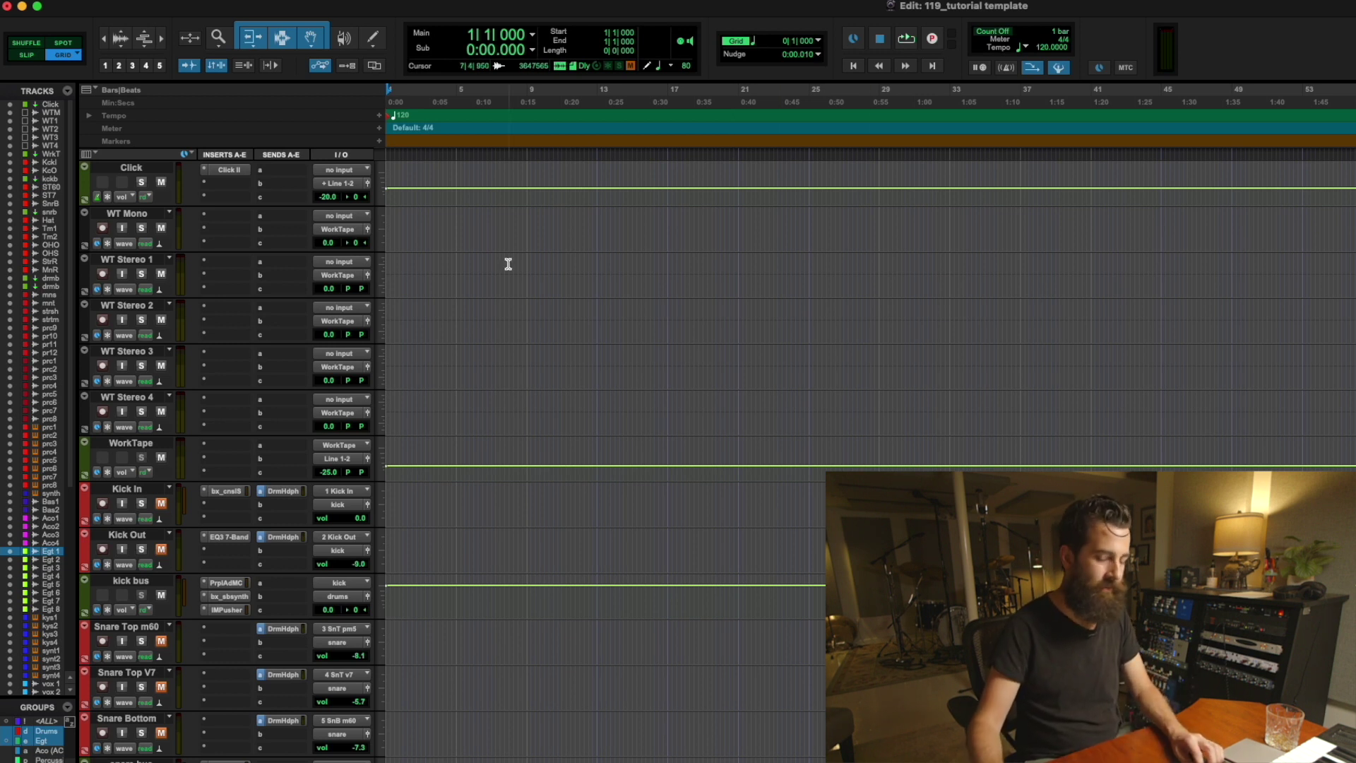
Examine Beat Detective's Clip Separation, Clip Conform and Edit Smoothing settings, close it and return to the drum tracks
key("super+8")
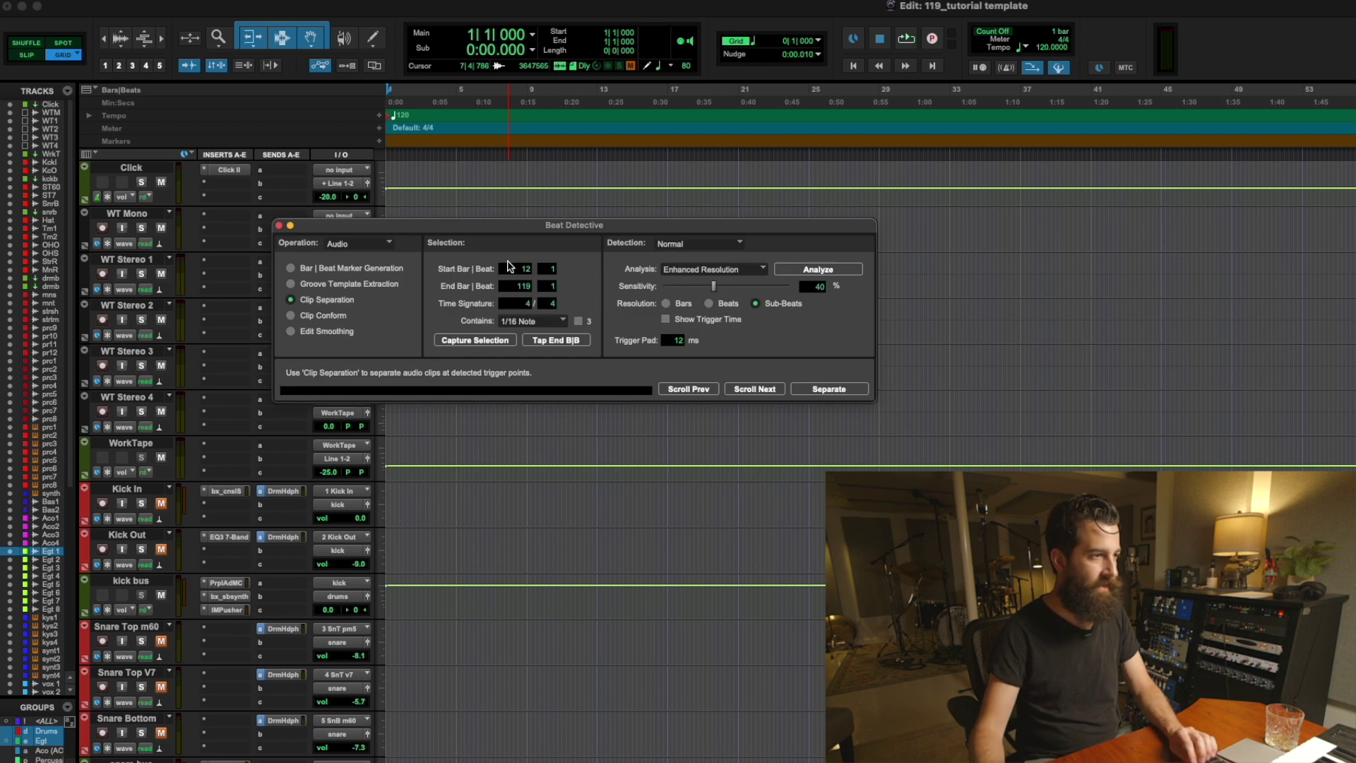
left_click_drag(479, 228, 664, 224)
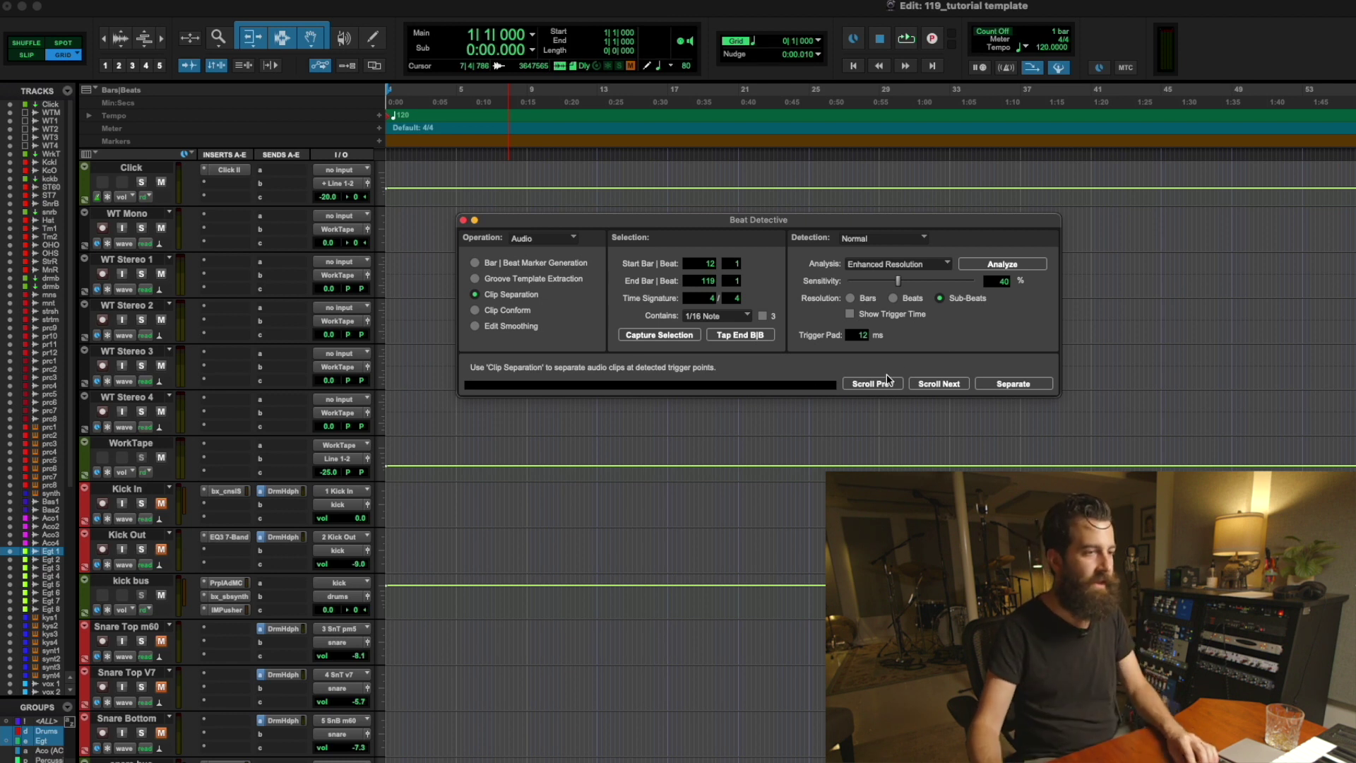
left_click(524, 312)
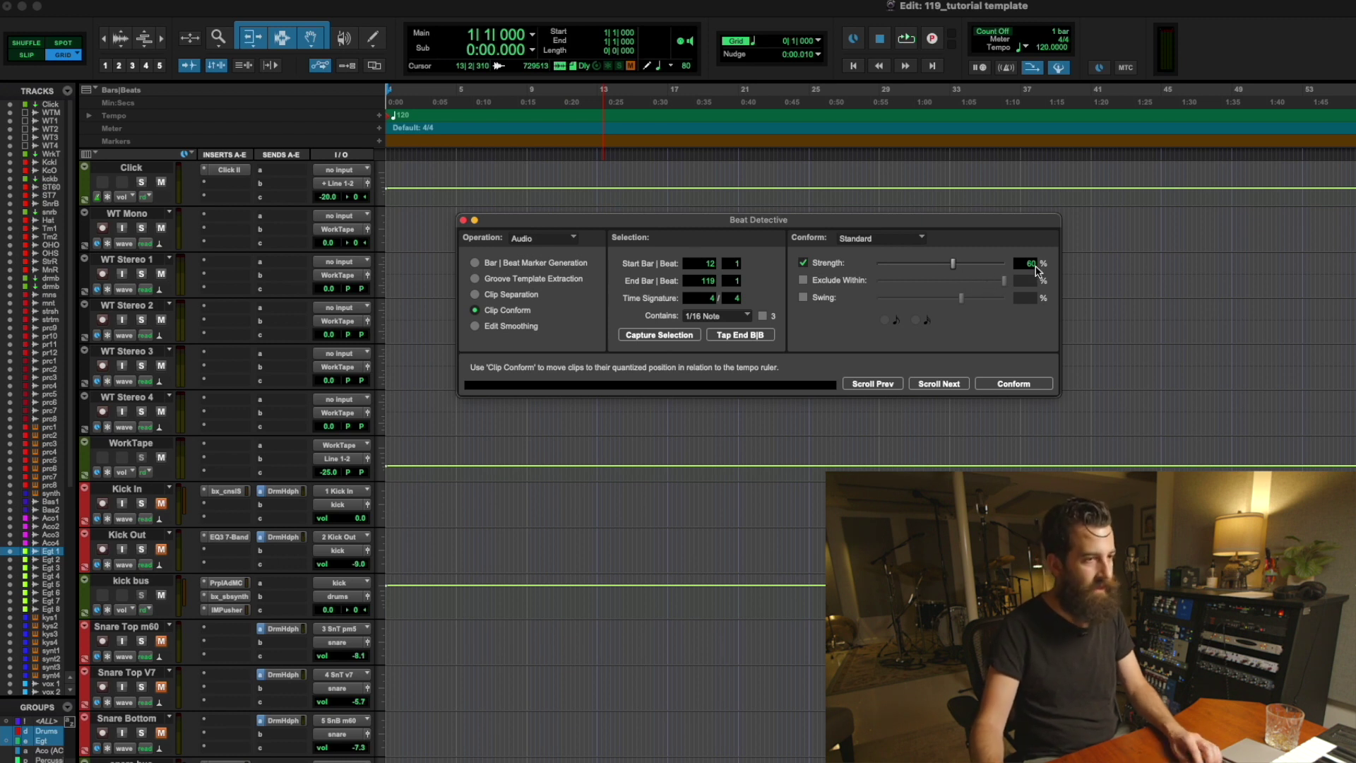
left_click(513, 329)
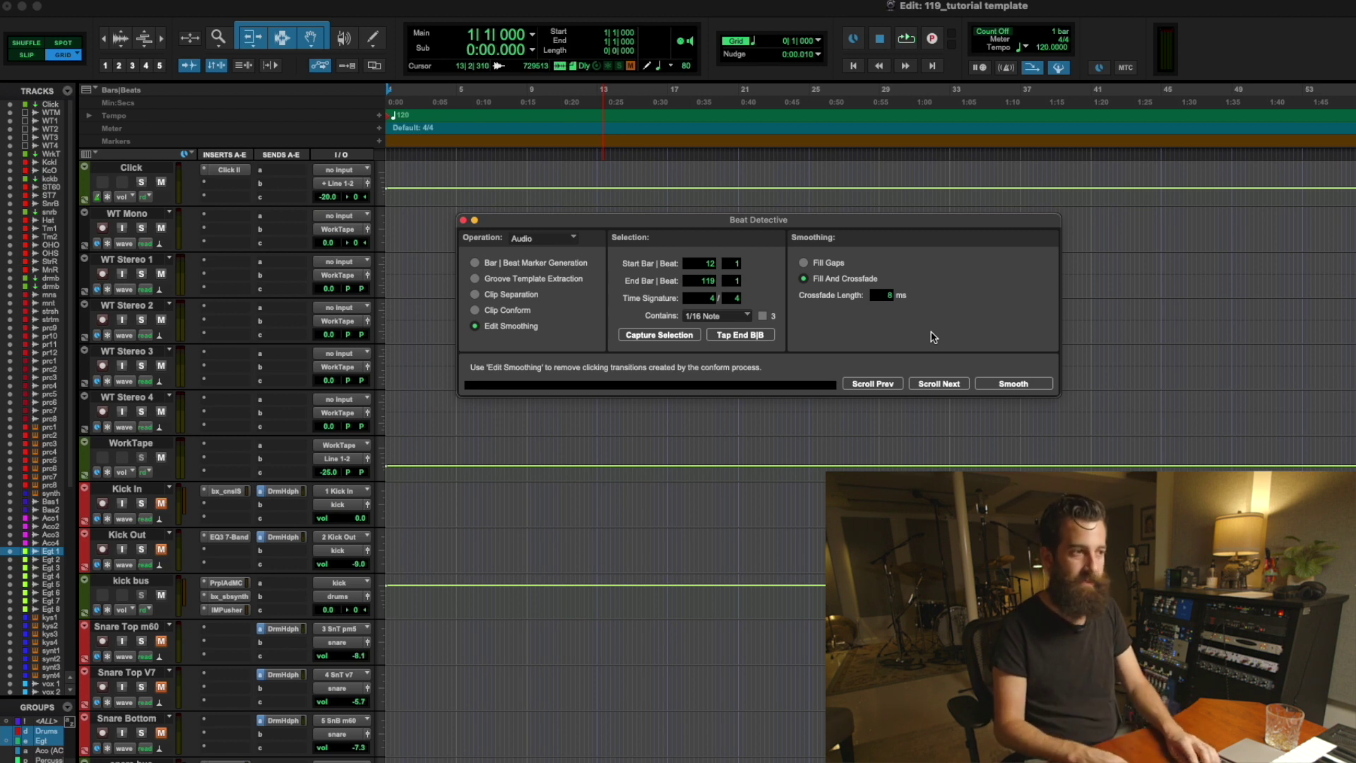
key("super+8")
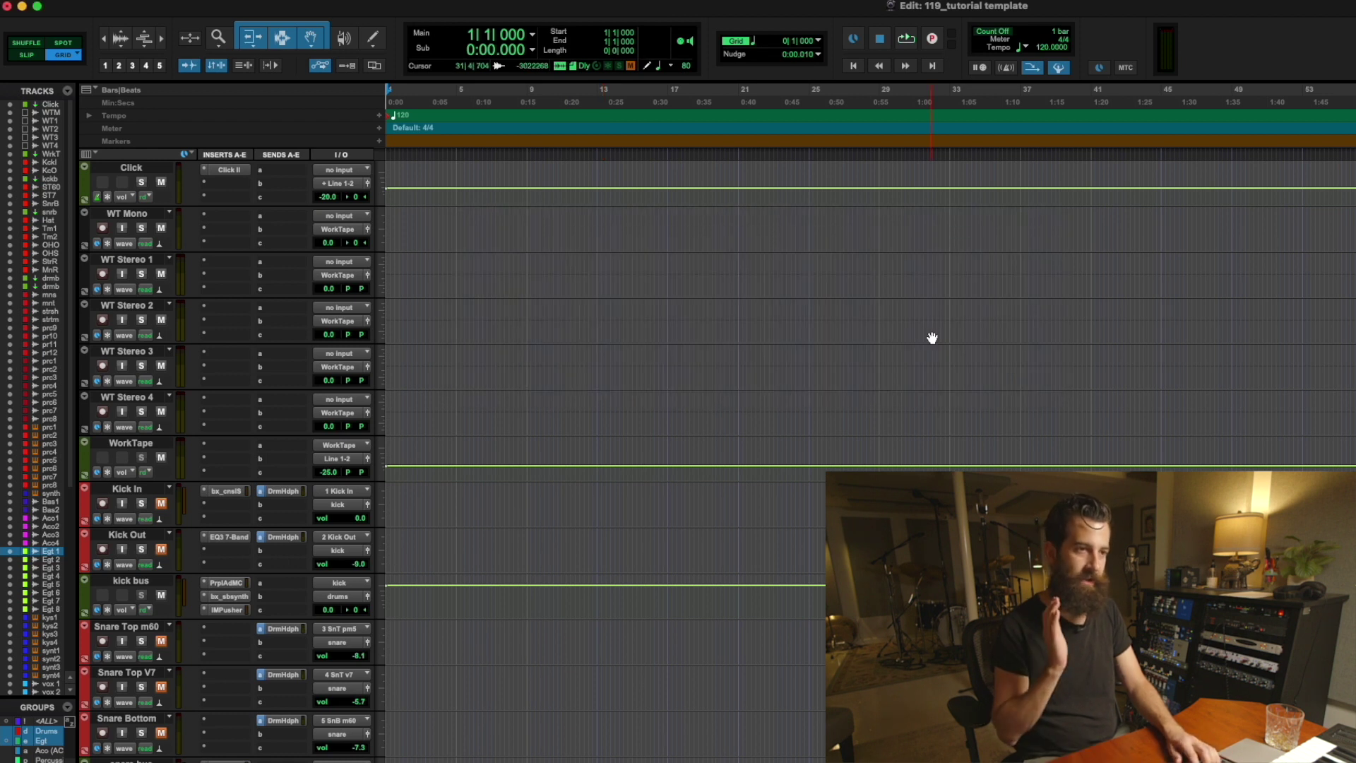
scroll(429, 285, "down", 5)
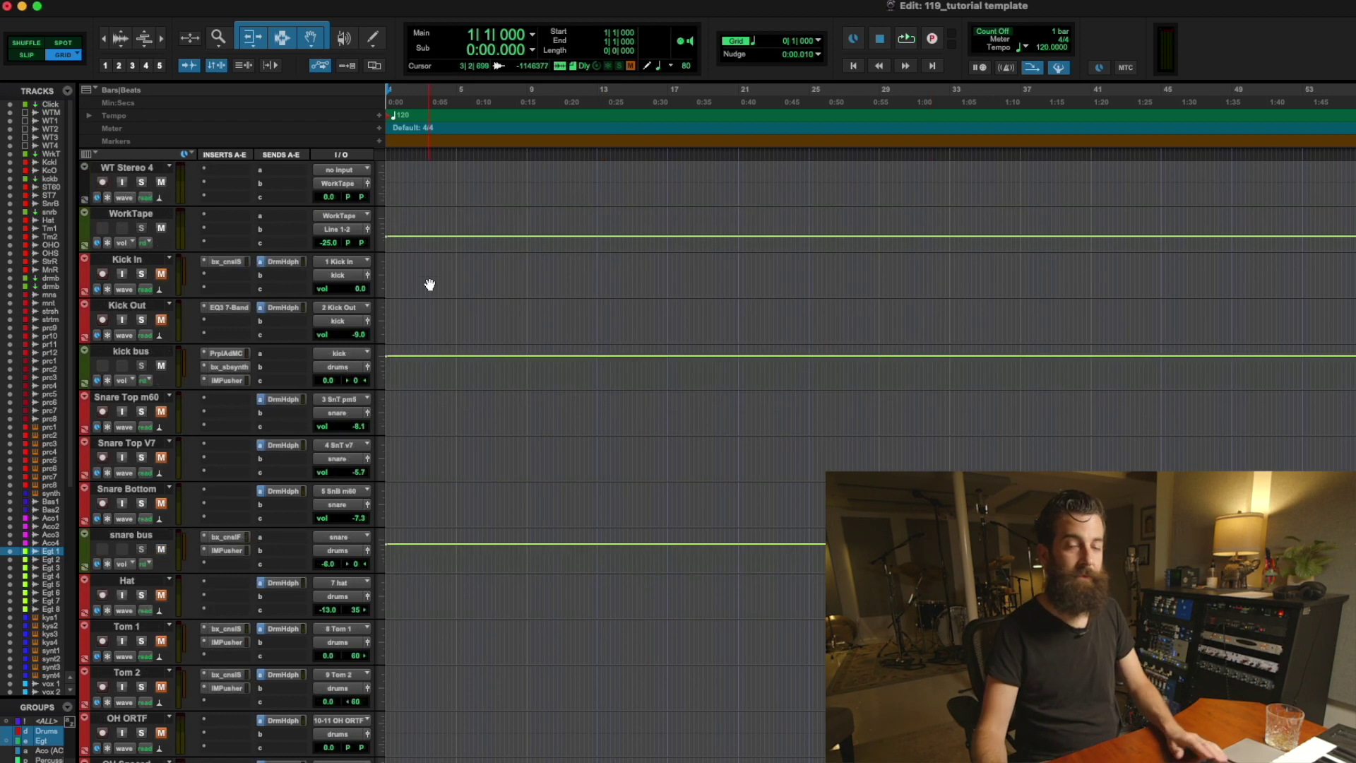